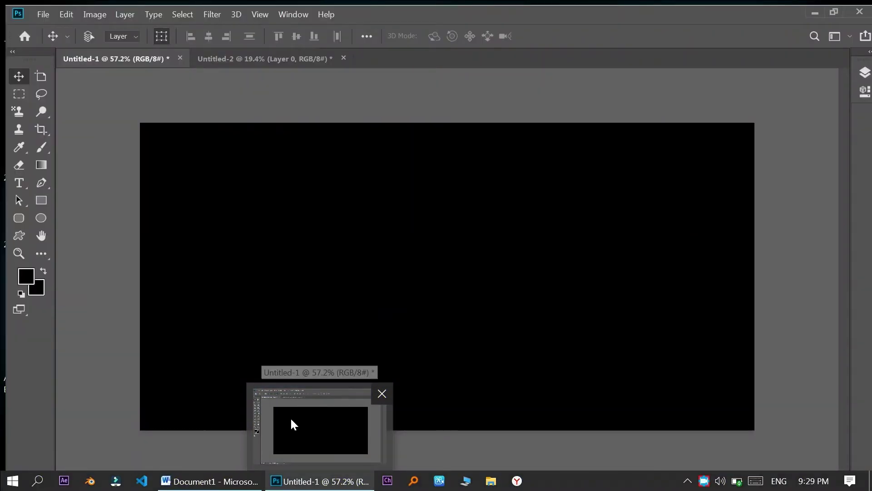
Restore the Photoshop window showing the black Untitled-1 canvas from the taskbar.
{"action": "left_click", "coordinate": [289, 422]}
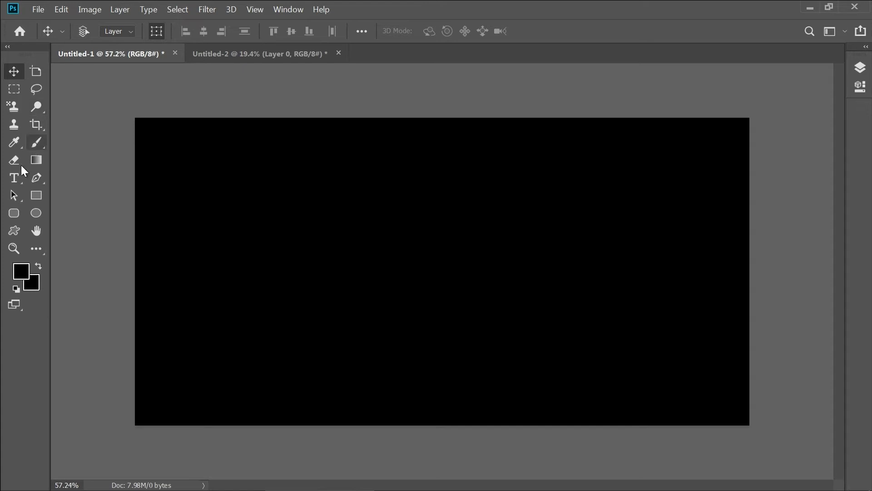
Draw an 894 × 846 px yellow-filled Ellipse 1 circle on the canvas's left half.
{"action": "left_click", "coordinate": [37, 211]}
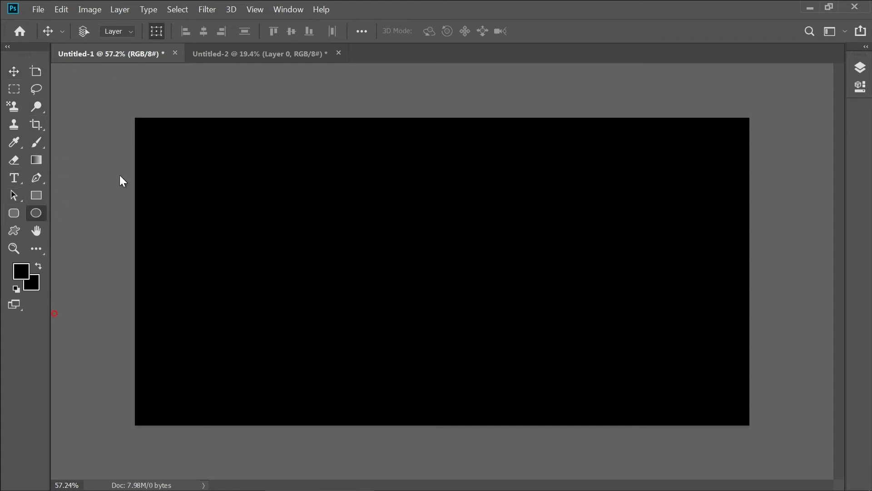
{"action": "left_click_drag", "start_coordinate": [196, 168], "coordinate": [427, 387]}
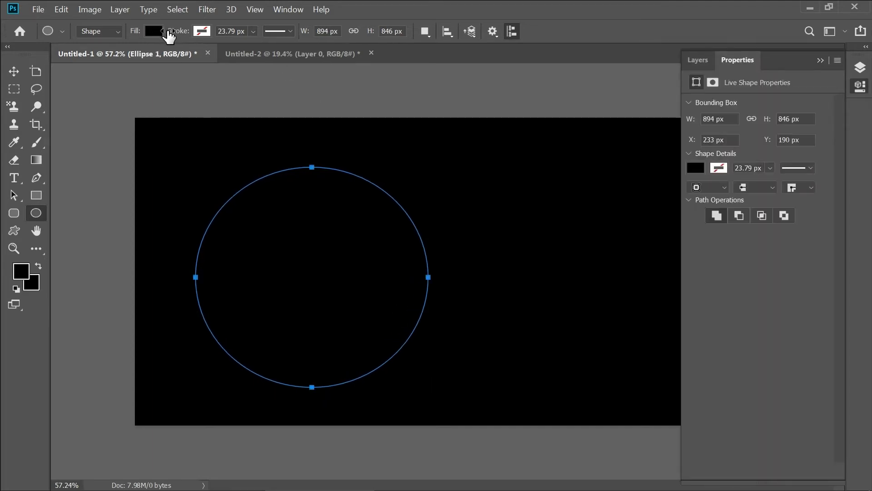
{"action": "left_click", "coordinate": [154, 28]}
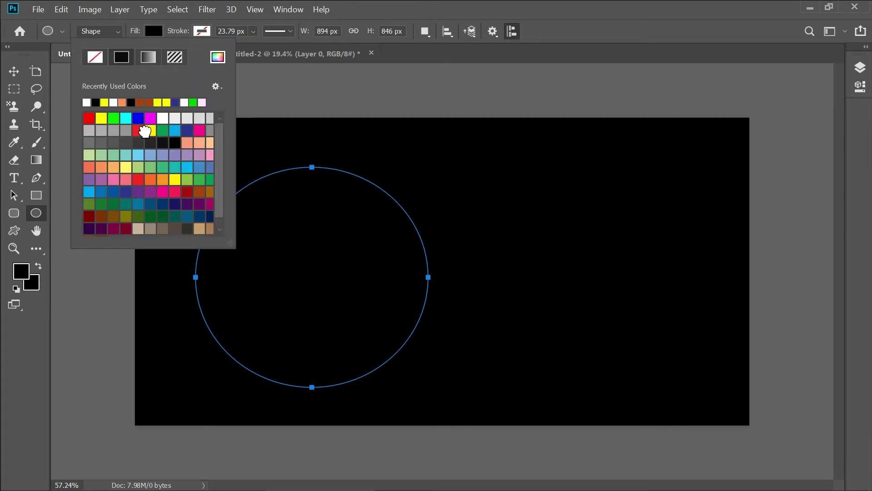
{"action": "left_click", "coordinate": [148, 131]}
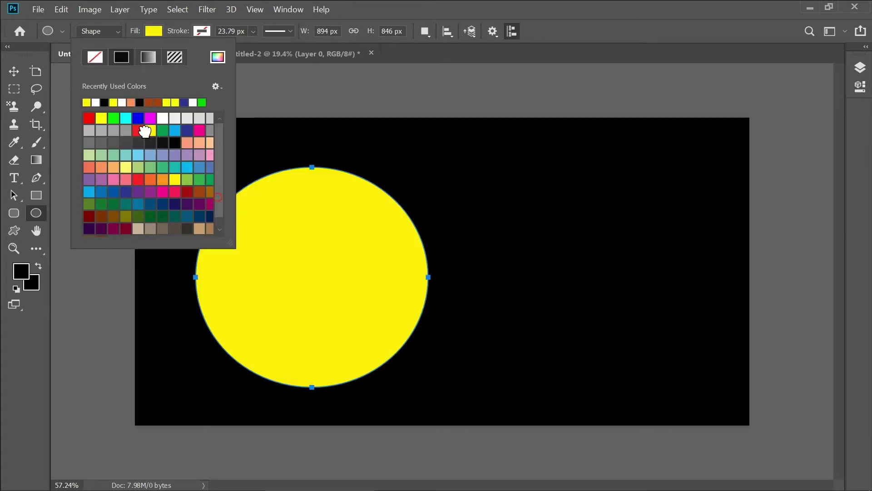
{"action": "left_click", "coordinate": [14, 70]}
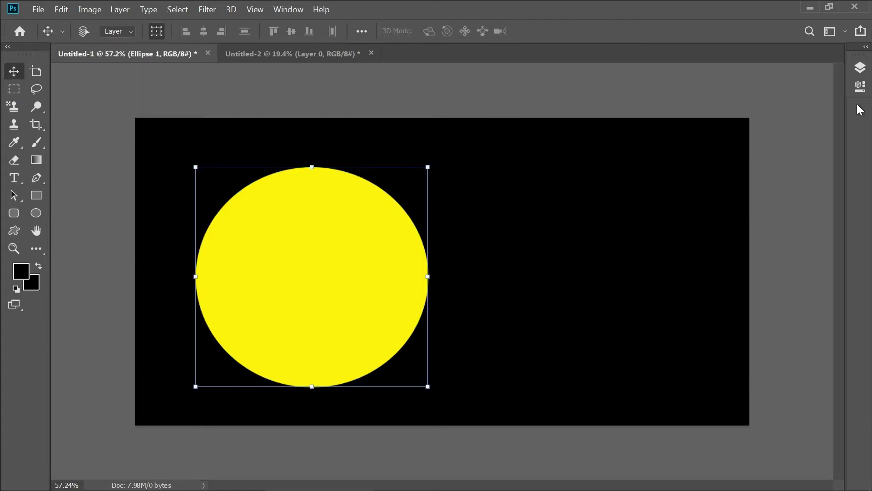
{"action": "left_click", "coordinate": [861, 69]}
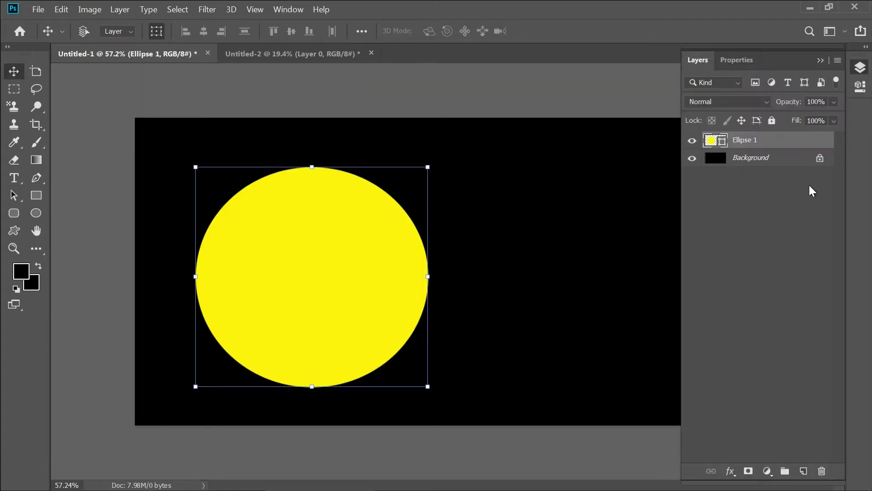
{"action": "right_click", "coordinate": [758, 142]}
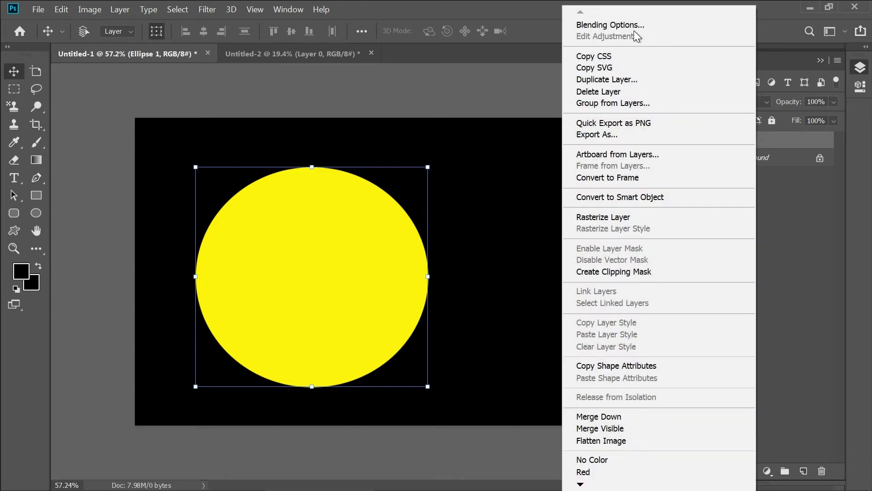
Give Ellipse 1 an orange Inner Shadow: 71% opacity, 32 px distance, 42% choke, 250 px size.
{"action": "left_click", "coordinate": [629, 28]}
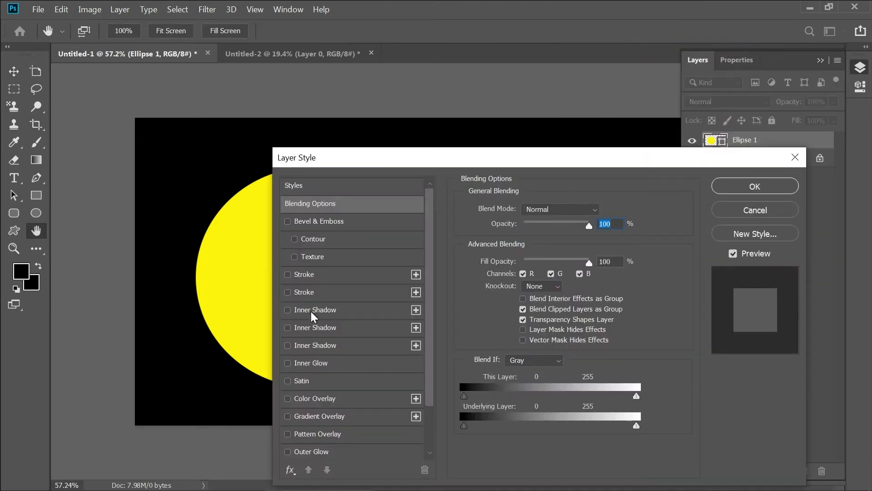
{"action": "left_click", "coordinate": [296, 342]}
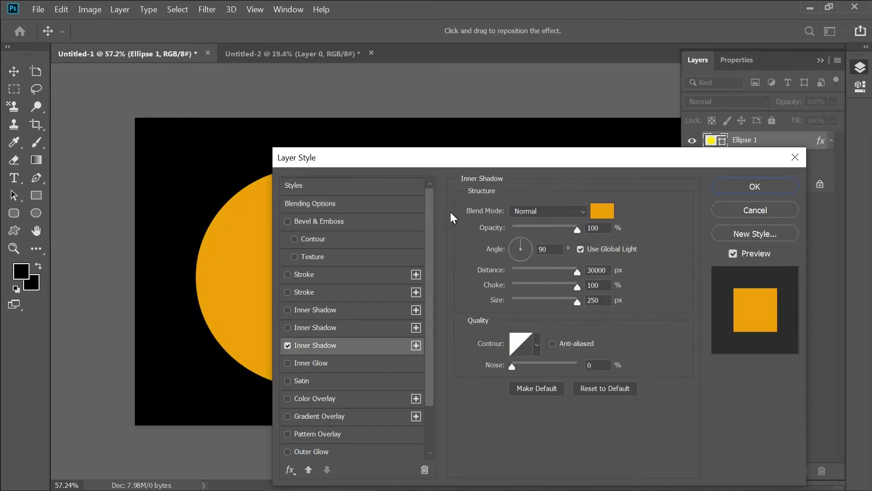
{"action": "left_click_drag", "start_coordinate": [534, 155], "coordinate": [639, 188]}
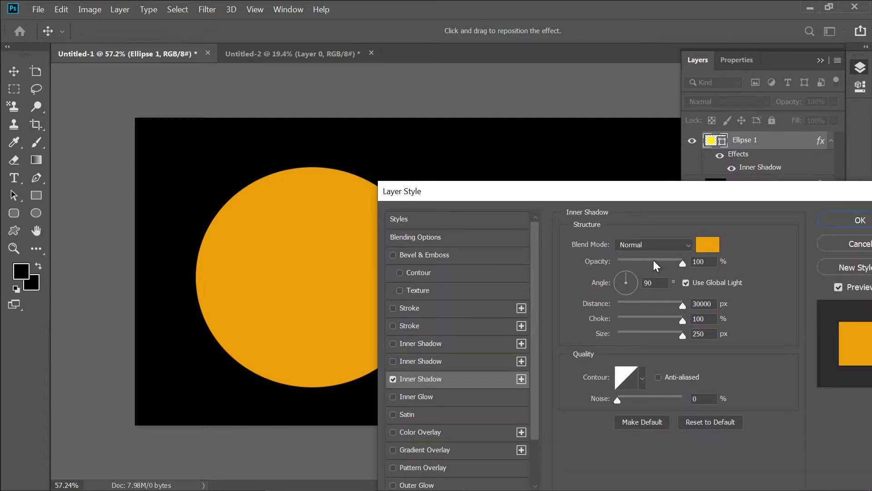
{"action": "left_click_drag", "start_coordinate": [653, 260], "coordinate": [658, 260]}
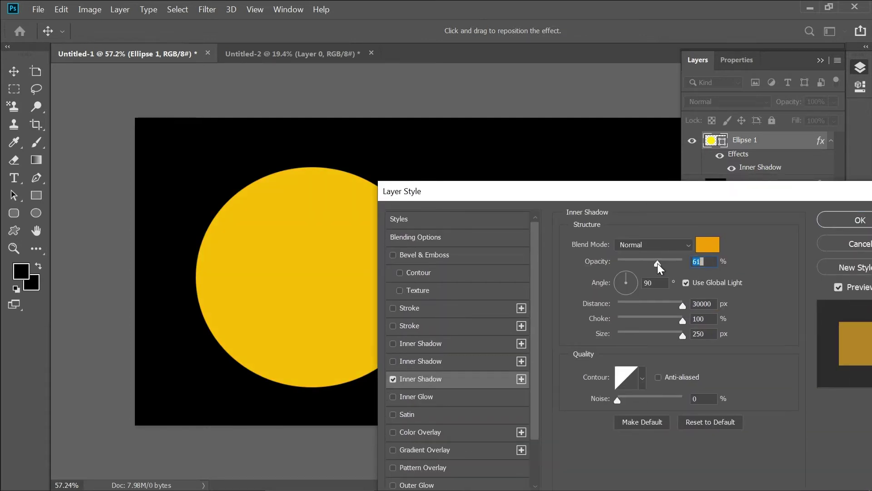
{"action": "mouse_move", "coordinate": [662, 318]}
{"action": "left_mouse_down"}
{"action": "mouse_move", "coordinate": [640, 318]}
{"action": "mouse_move", "coordinate": [639, 304]}
{"action": "left_mouse_up"}
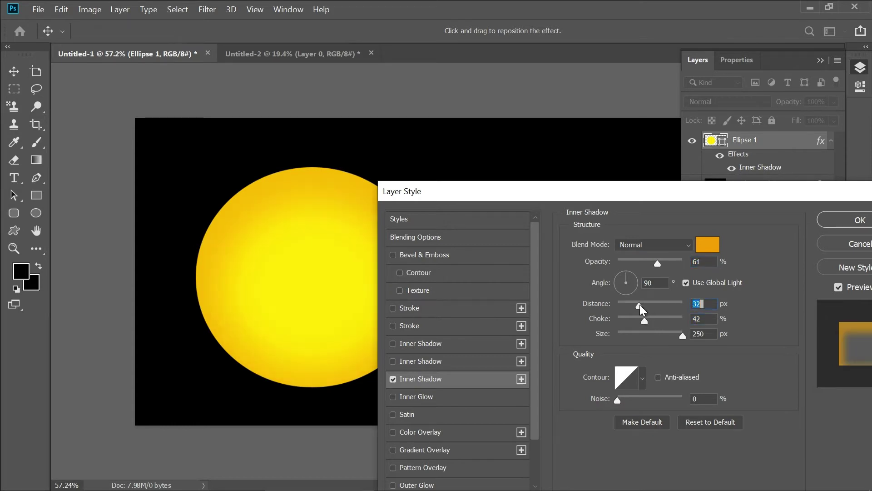
{"action": "left_click_drag", "start_coordinate": [656, 265], "coordinate": [665, 265]}
{"action": "left_click", "coordinate": [839, 222]}
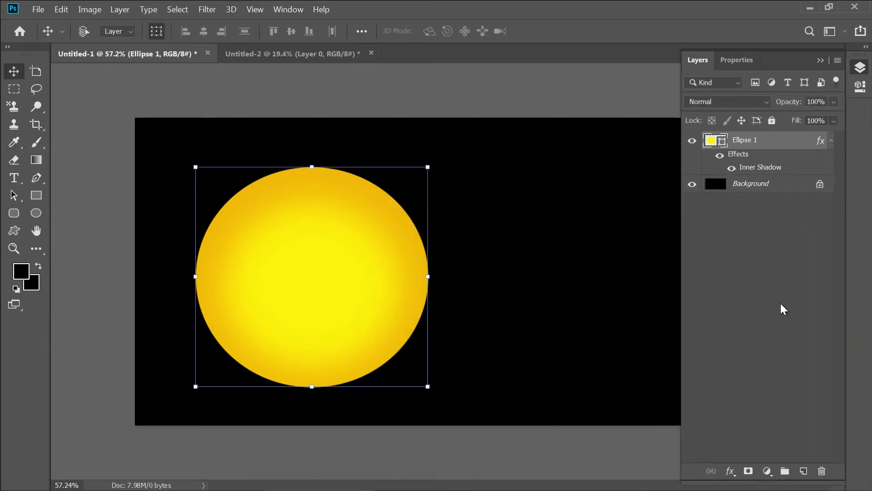
{"action": "left_click", "coordinate": [737, 322]}
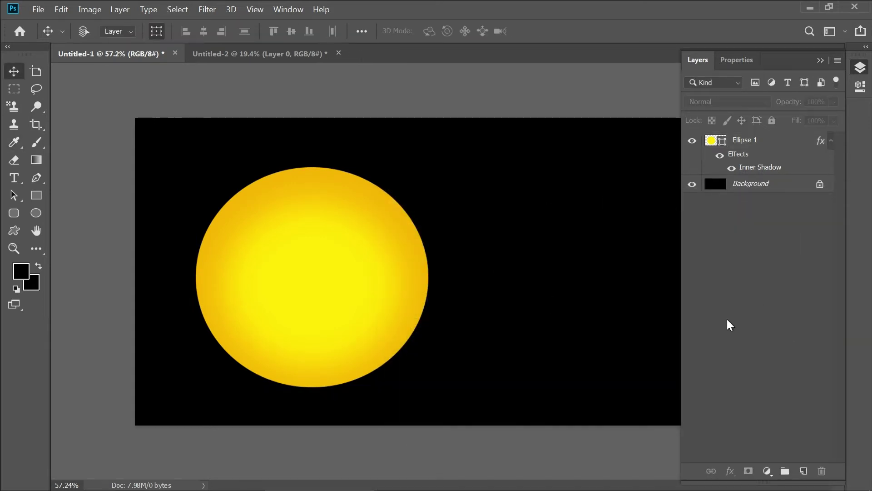
Copy the first Ethiopic letter ፋ from the Nyala 72 word in Word.
{"action": "left_click", "coordinate": [20, 176]}
{"action": "mouse_move", "coordinate": [209, 481]}
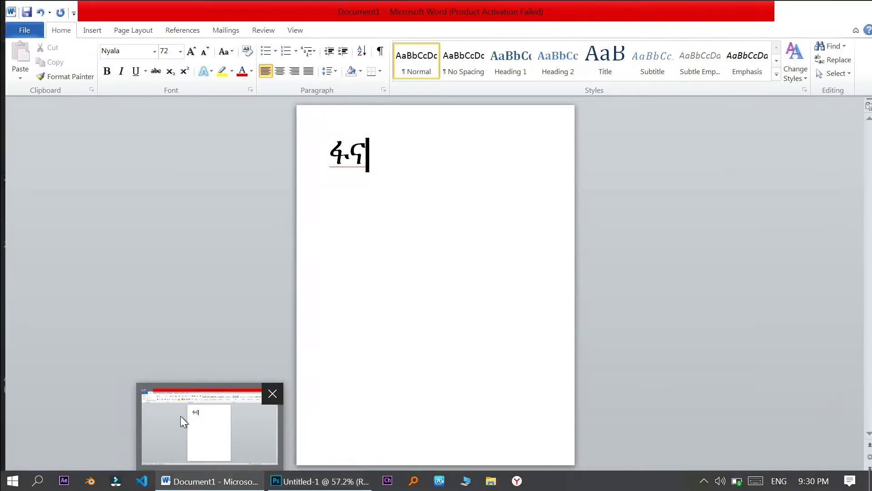
{"action": "left_click", "coordinate": [181, 415]}
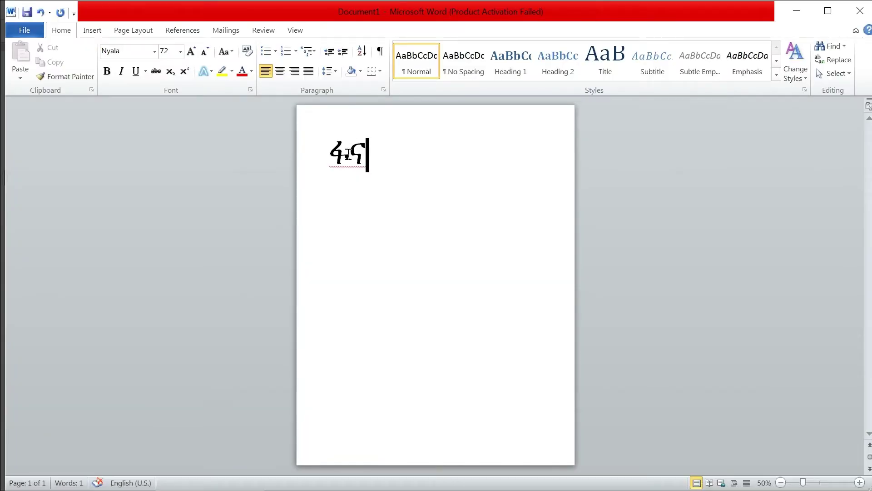
{"action": "left_click_drag", "start_coordinate": [349, 155], "coordinate": [282, 152]}
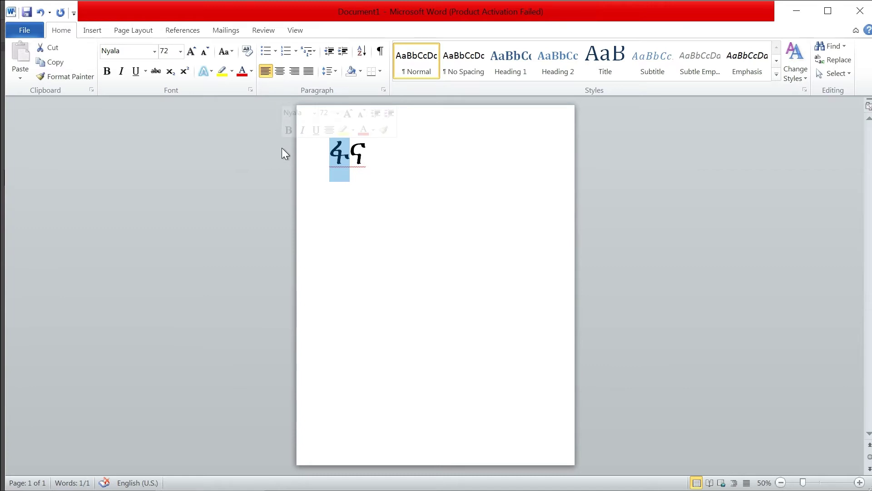
{"action": "key", "text": "ctrl+c"}
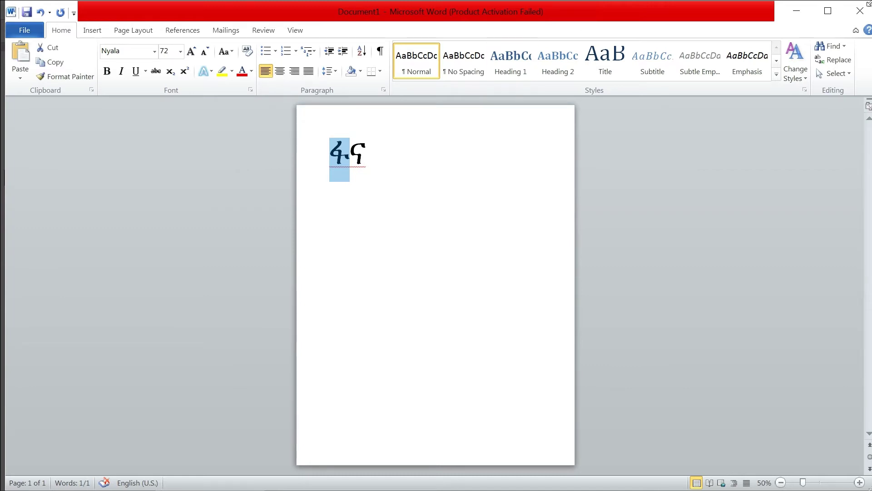
{"action": "left_click", "coordinate": [796, 11]}
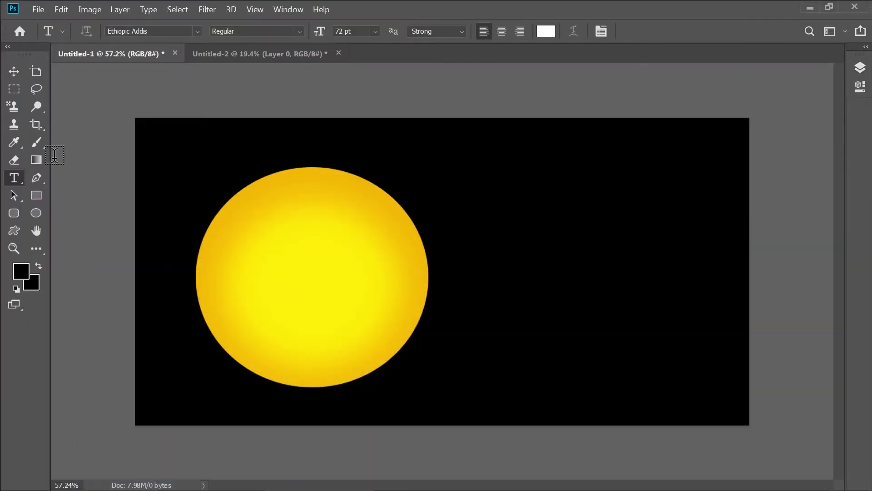
Paste ፋ as white text beside the yellow circle and scale it to about 161%.
{"action": "left_click", "coordinate": [221, 281]}
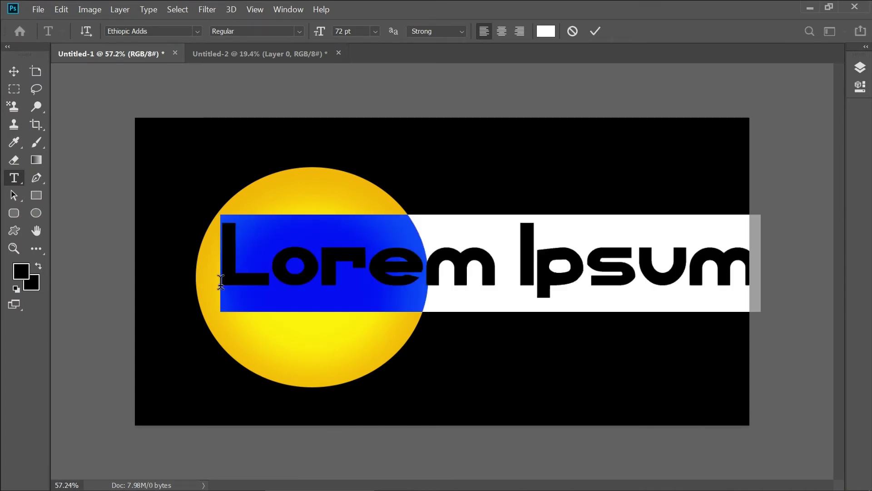
{"action": "type", "text": "a"}
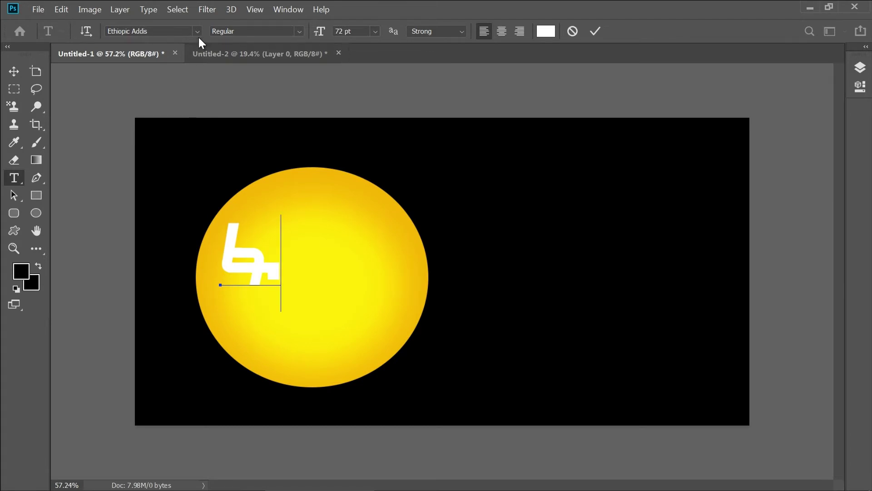
{"action": "double_click", "coordinate": [162, 28]}
{"action": "left_click", "coordinate": [13, 71]}
{"action": "left_click_drag", "start_coordinate": [240, 259], "coordinate": [520, 236]}
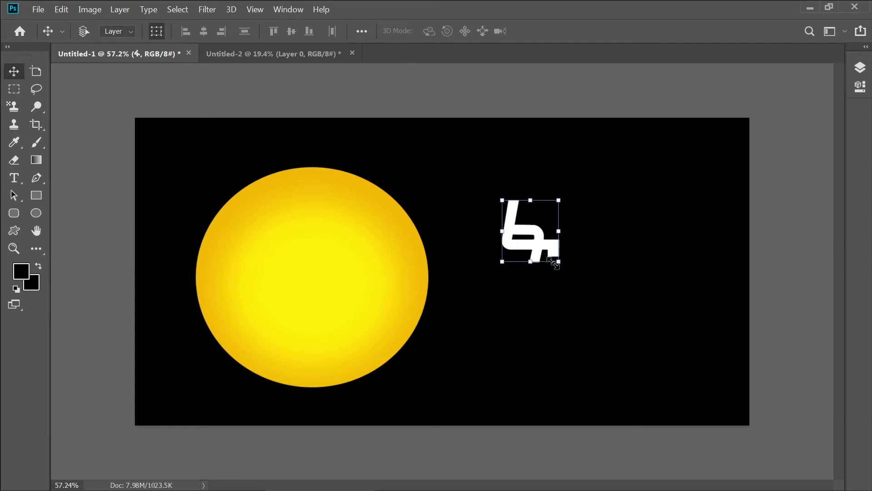
{"action": "left_click_drag", "start_coordinate": [559, 263], "coordinate": [590, 277]}
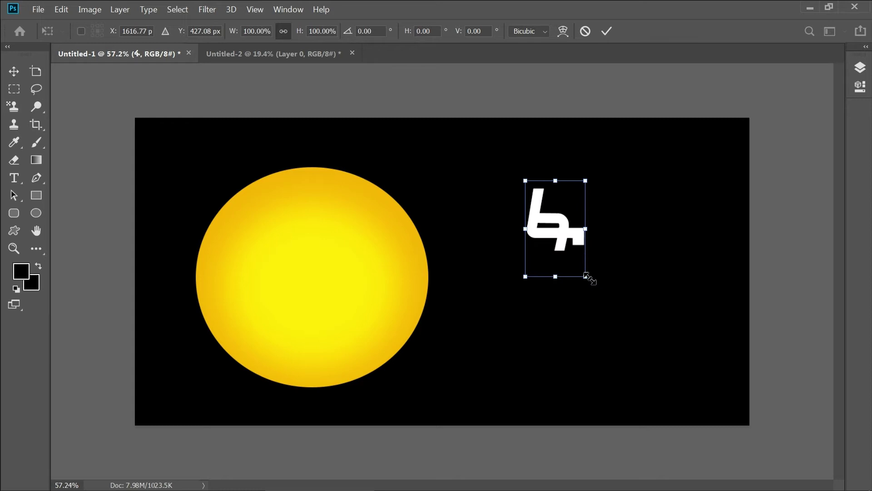
{"action": "left_click_drag", "start_coordinate": [586, 275], "coordinate": [623, 336]}
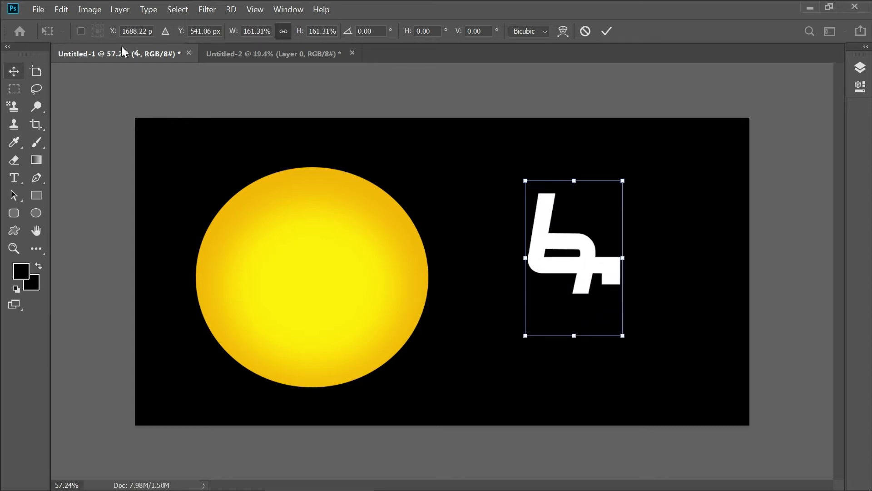
{"action": "key", "text": "Return"}
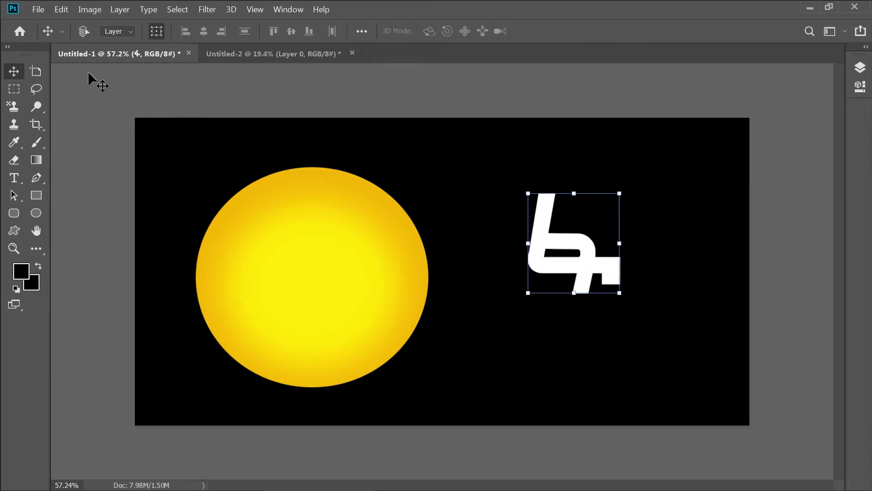
{"action": "key", "text": "t"}
{"action": "key", "text": "Return"}
Set the ፋ letter's font to Ethiopia Jiret after previewing other Ethiopic fonts.
{"action": "left_click", "coordinate": [196, 31]}
{"action": "left_click", "coordinate": [162, 28]}
{"action": "key", "text": "BackSpace"}
{"action": "type", "text": "Ethiop"}
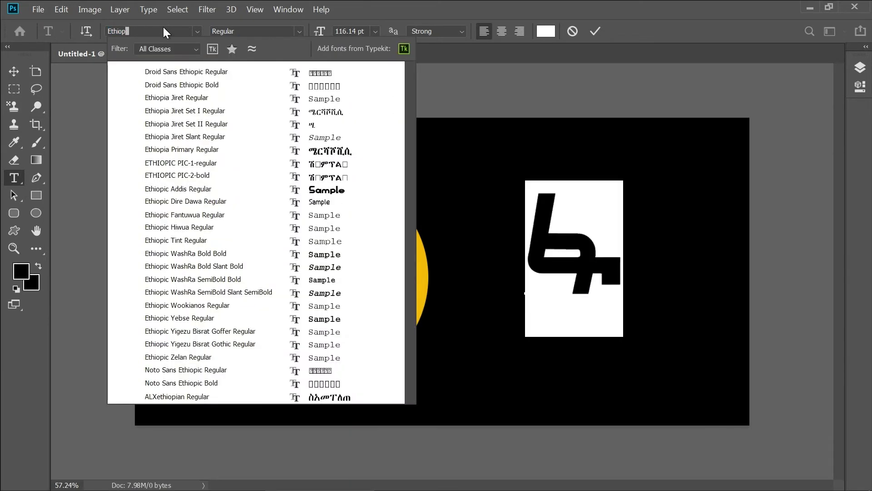
{"action": "key", "text": "Down"}
{"action": "key", "text": "Down"}
{"action": "key", "text": "Down"}
{"action": "key", "text": "Down"}
{"action": "key", "text": "Down"}
{"action": "key", "text": "Down"}
{"action": "key", "text": "Down"}
{"action": "key", "text": "Down"}
{"action": "key", "text": "Down"}
{"action": "key", "text": "Down"}
{"action": "key", "text": "Down"}
{"action": "key", "text": "Down"}
{"action": "key", "text": "Down"}
{"action": "key", "text": "Down"}
{"action": "key", "text": "Down"}
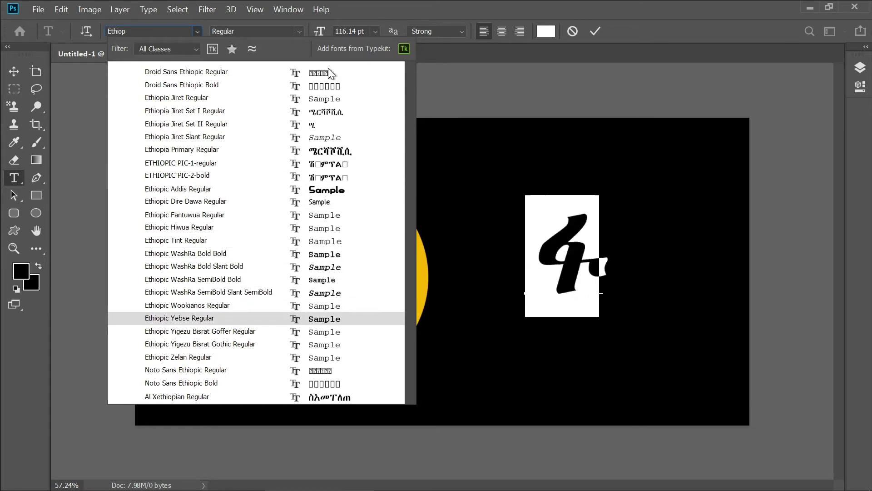
{"action": "key", "text": "Down"}
{"action": "key", "text": "Down"}
{"action": "key", "text": "Down"}
{"action": "key", "text": "Up"}
{"action": "key", "text": "Up"}
{"action": "key", "text": "Up"}
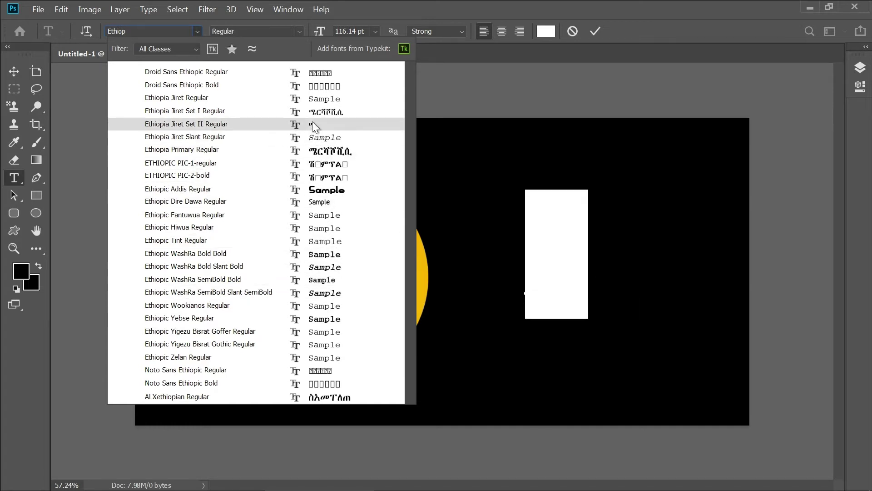
{"action": "left_click", "coordinate": [312, 102]}
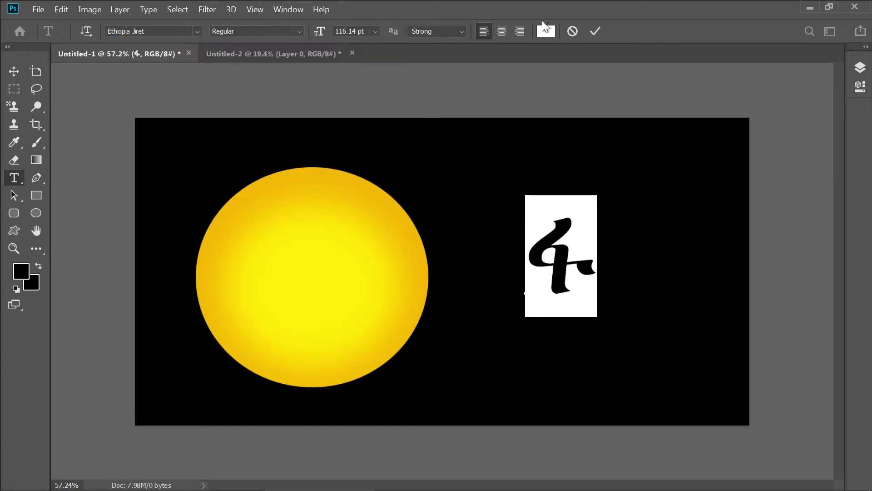
Make ፋ black and place it over the circle's left side, scaled to 178.98%.
{"action": "left_click", "coordinate": [546, 30]}
{"action": "left_click_drag", "start_coordinate": [154, 127], "coordinate": [13, 303]}
{"action": "left_click_drag", "start_coordinate": [201, 132], "coordinate": [218, 420]}
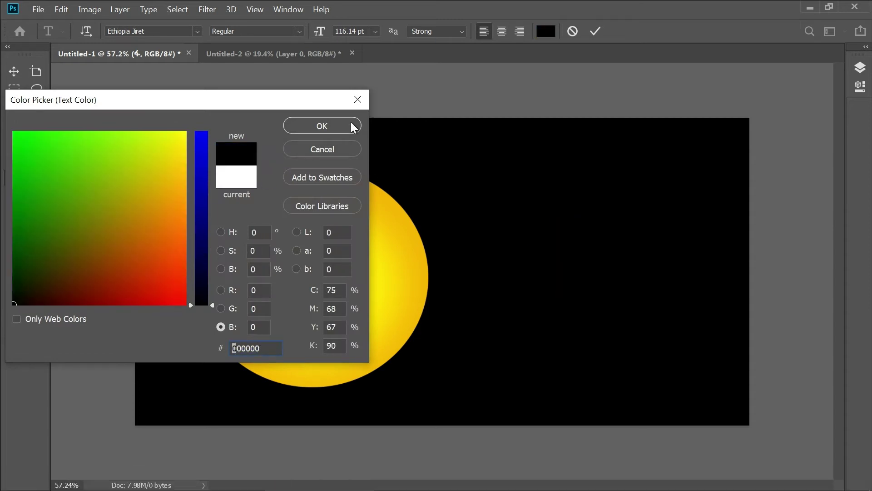
{"action": "left_click", "coordinate": [351, 125]}
{"action": "key", "text": "ctrl+Return"}
{"action": "key", "text": "v"}
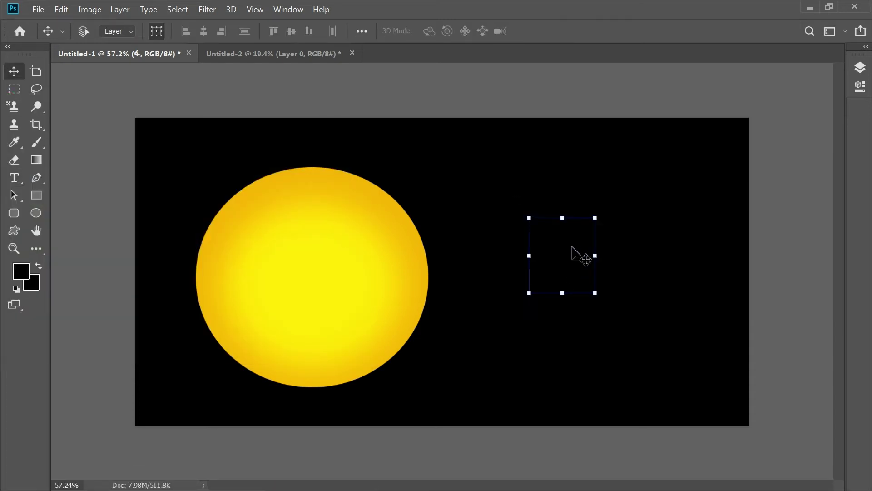
{"action": "left_click_drag", "start_coordinate": [573, 252], "coordinate": [282, 233]}
{"action": "key", "text": "ctrl+t"}
{"action": "left_click_drag", "start_coordinate": [330, 309], "coordinate": [387, 406]}
{"action": "left_click_drag", "start_coordinate": [318, 263], "coordinate": [255, 231]}
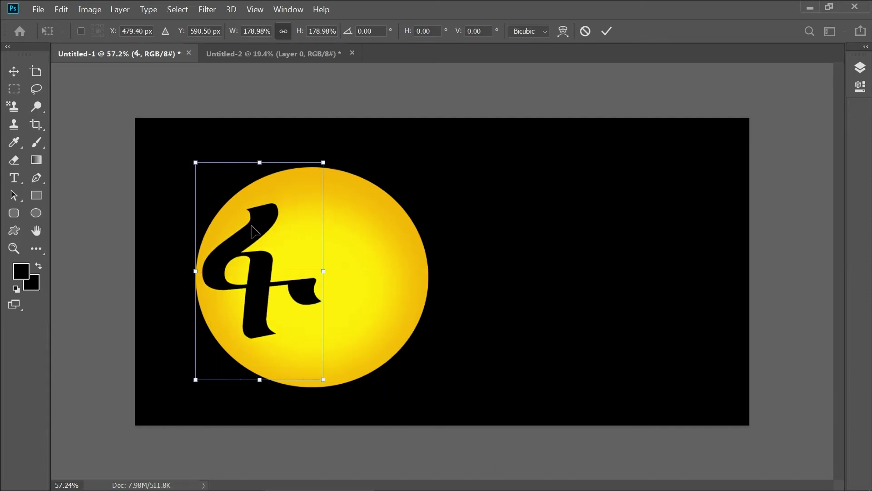
Copy the second letter ና from Word and begin a new text box in Photoshop.
{"action": "left_click", "coordinate": [234, 431]}
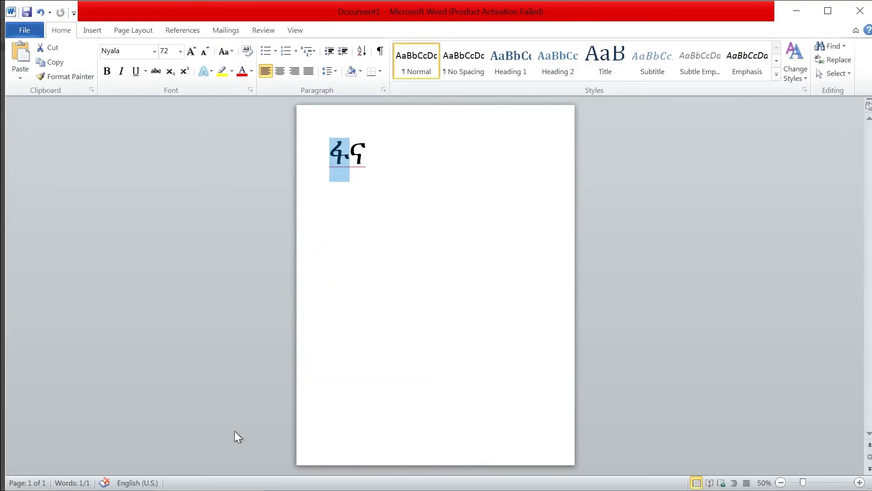
{"action": "key", "text": "Right"}
{"action": "key", "text": "shift+Right"}
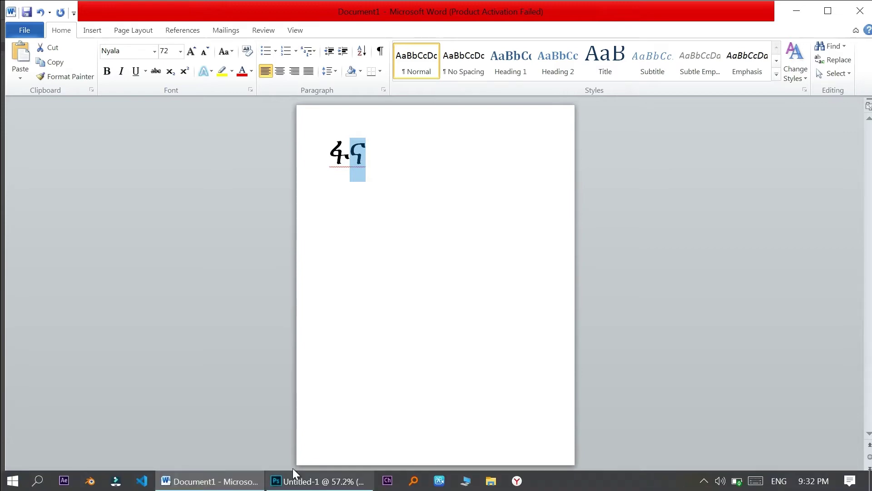
{"action": "left_click", "coordinate": [295, 485]}
{"action": "left_click", "coordinate": [14, 177]}
{"action": "left_click", "coordinate": [380, 269]}
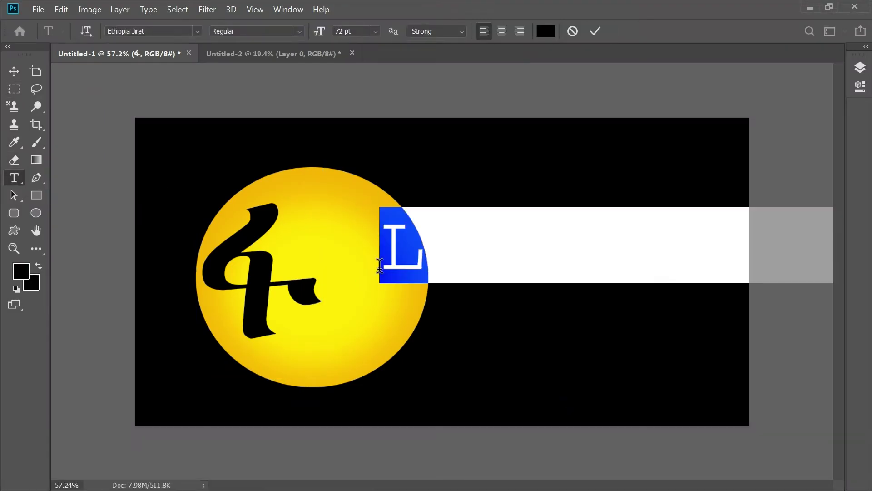
Paste ና as a new text layer, enlarged to about 287% on the circle's right.
{"action": "key", "text": "ctrl+v"}
{"action": "left_click", "coordinate": [13, 71]}
{"action": "key", "text": "ctrl+t"}
{"action": "mouse_move", "coordinate": [402, 263]}
{"action": "left_mouse_down"}
{"action": "mouse_move", "coordinate": [346, 232]}
{"action": "mouse_move", "coordinate": [415, 312]}
{"action": "mouse_move", "coordinate": [409, 356]}
{"action": "left_mouse_up"}
{"action": "left_click_drag", "start_coordinate": [370, 272], "coordinate": [357, 239]}
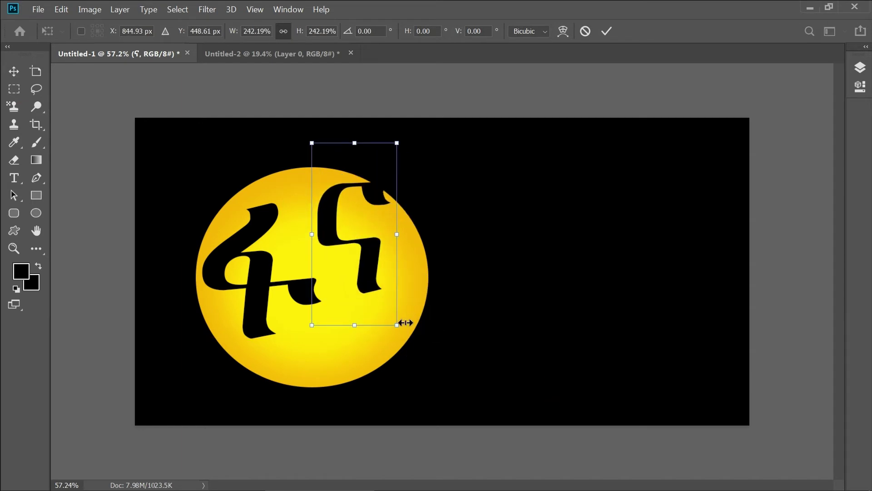
{"action": "left_click_drag", "start_coordinate": [397, 324], "coordinate": [415, 362]}
{"action": "left_click_drag", "start_coordinate": [362, 245], "coordinate": [369, 233]}
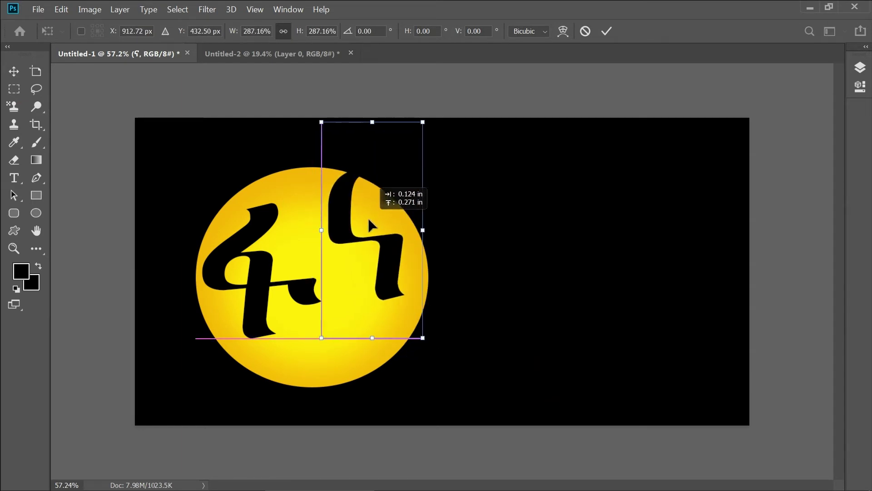
{"action": "key", "text": "Return"}
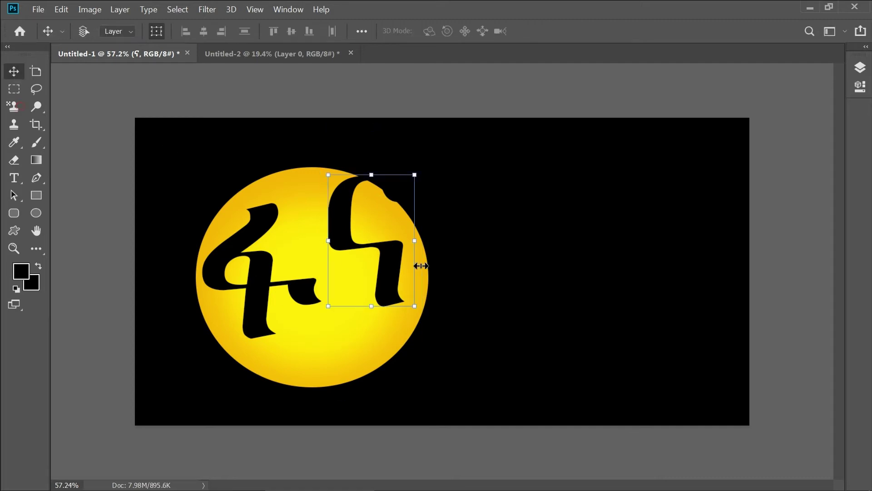
Rescale ፋ to about 146%, skew it slightly and stretch it taller across the circle.
{"action": "left_click", "coordinate": [860, 68]}
{"action": "left_click", "coordinate": [263, 232]}
{"action": "left_click_drag", "start_coordinate": [284, 264], "coordinate": [302, 244]}
{"action": "key", "text": "ctrl+t"}
{"action": "mouse_move", "coordinate": [350, 321]}
{"action": "left_mouse_down"}
{"action": "mouse_move", "coordinate": [360, 350]}
{"action": "mouse_move", "coordinate": [348, 350]}
{"action": "left_mouse_up"}
{"action": "left_click_drag", "start_coordinate": [350, 391], "coordinate": [427, 486]}
{"action": "left_click_drag", "start_coordinate": [320, 357], "coordinate": [286, 323]}
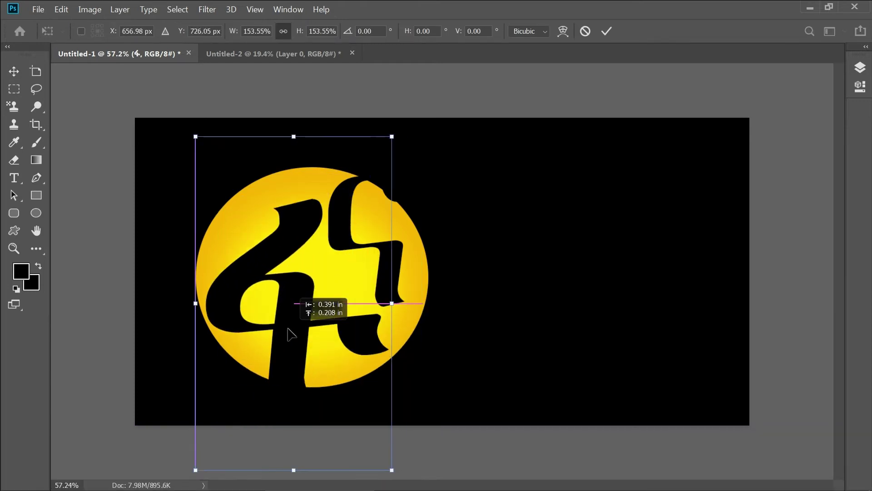
{"action": "left_click_drag", "start_coordinate": [284, 322], "coordinate": [280, 321]}
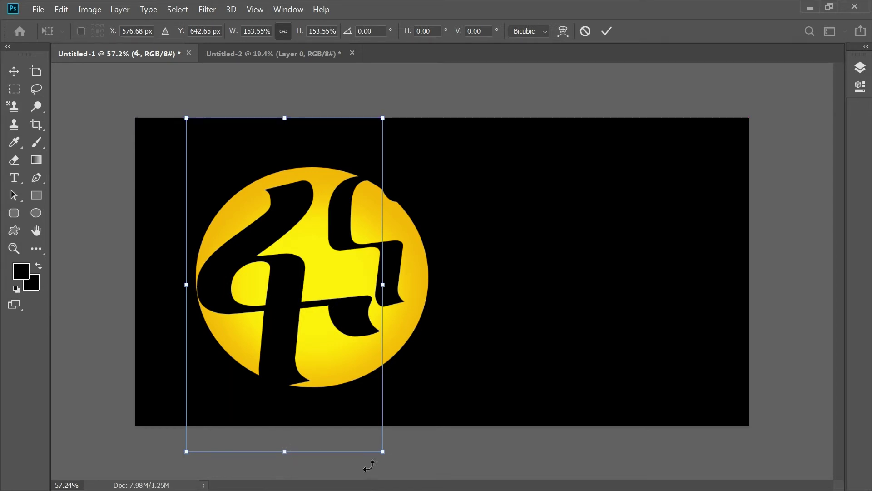
{"action": "left_click_drag", "start_coordinate": [382, 451], "coordinate": [372, 433]}
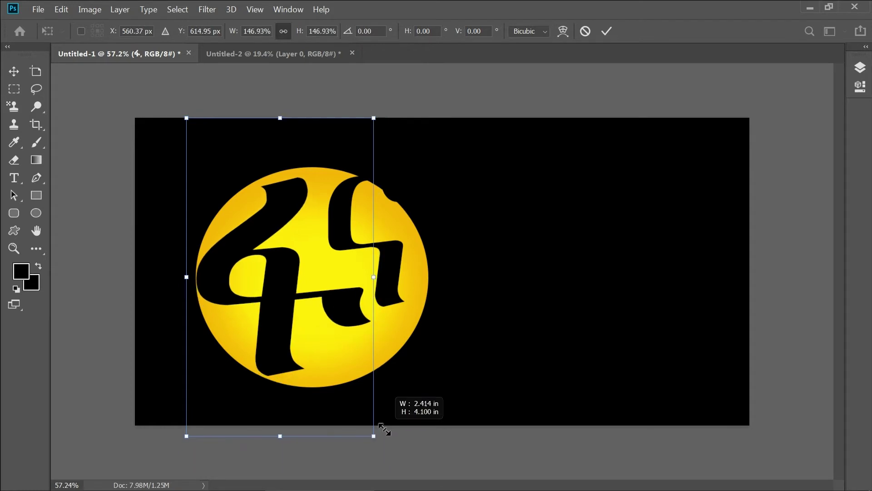
{"action": "left_click_drag", "start_coordinate": [279, 436], "coordinate": [293, 486]}
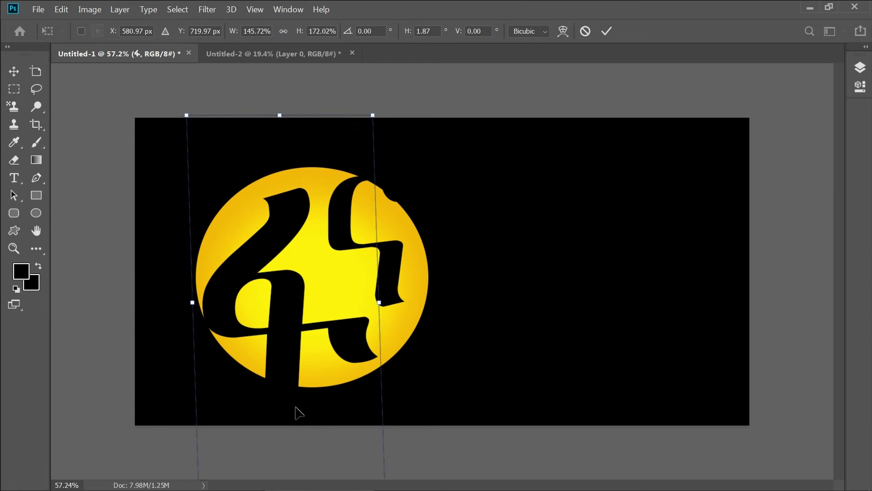
{"action": "left_click_drag", "start_coordinate": [274, 112], "coordinate": [271, 79]}
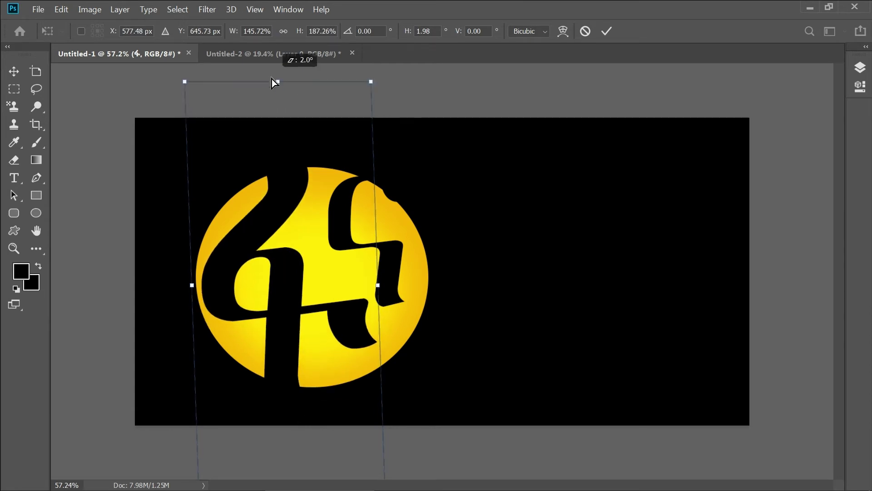
{"action": "left_click", "coordinate": [16, 70]}
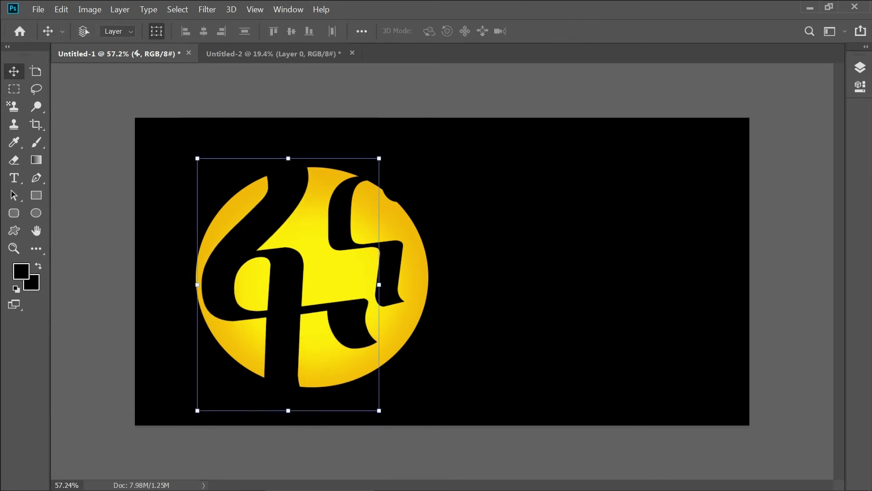
Select the ና layer and nudge it slightly down.
{"action": "left_click", "coordinate": [859, 67]}
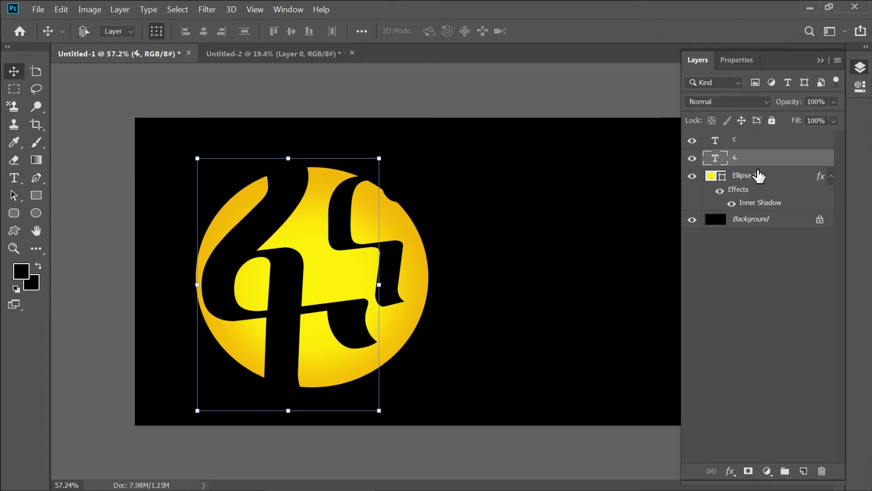
{"action": "left_click", "coordinate": [751, 138]}
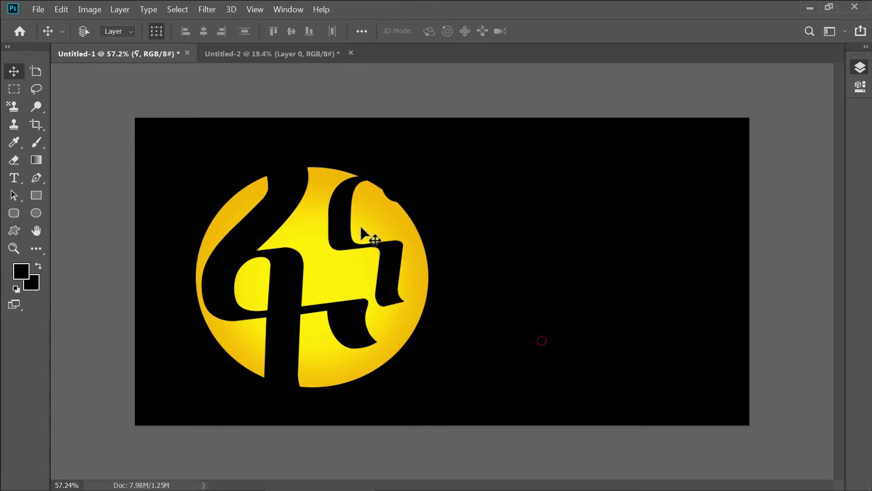
{"action": "left_click_drag", "start_coordinate": [366, 229], "coordinate": [359, 237]}
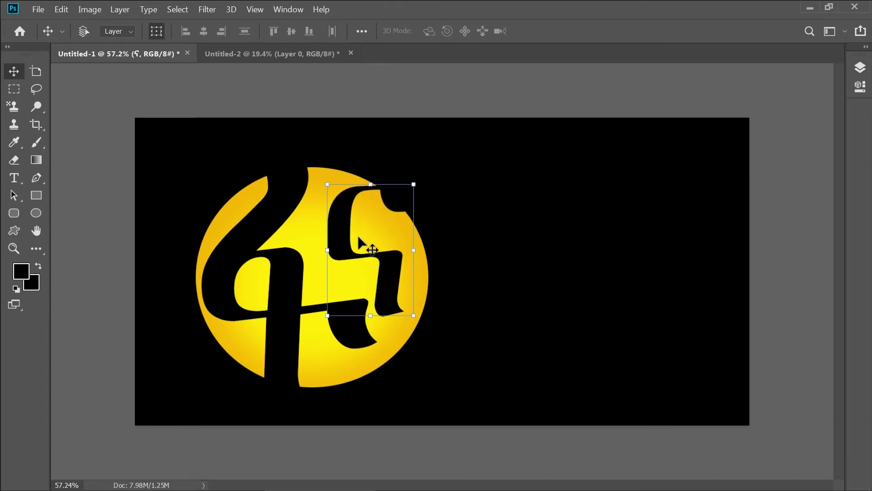
Widen ና to about 142% and stretch it to about 114% height over the circle's right half.
{"action": "key", "text": "ctrl+t"}
{"action": "mouse_move", "coordinate": [414, 184]}
{"action": "left_mouse_down"}
{"action": "mouse_move", "coordinate": [419, 206]}
{"action": "mouse_move", "coordinate": [410, 213]}
{"action": "left_mouse_up"}
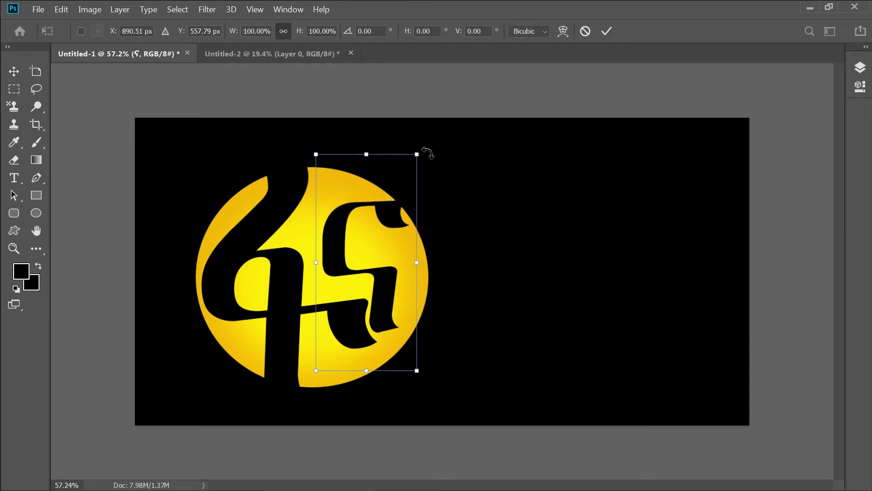
{"action": "left_click_drag", "start_coordinate": [417, 262], "coordinate": [454, 262]}
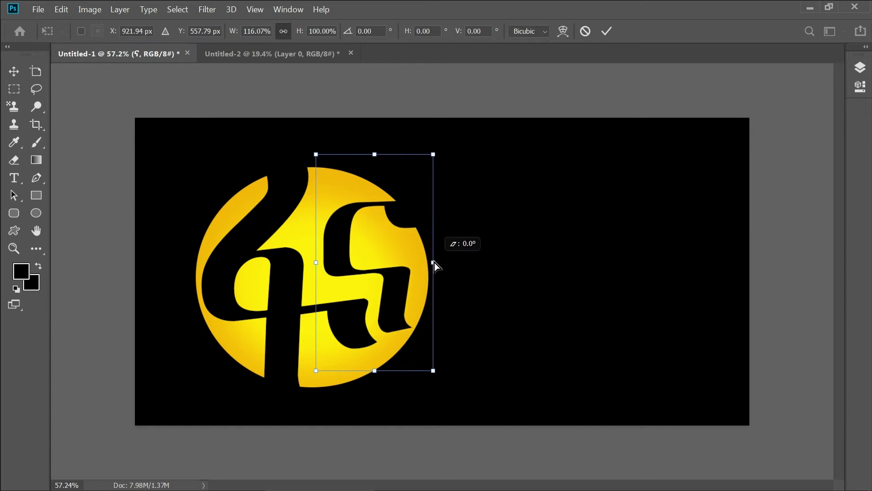
{"action": "left_click_drag", "start_coordinate": [386, 153], "coordinate": [386, 122]}
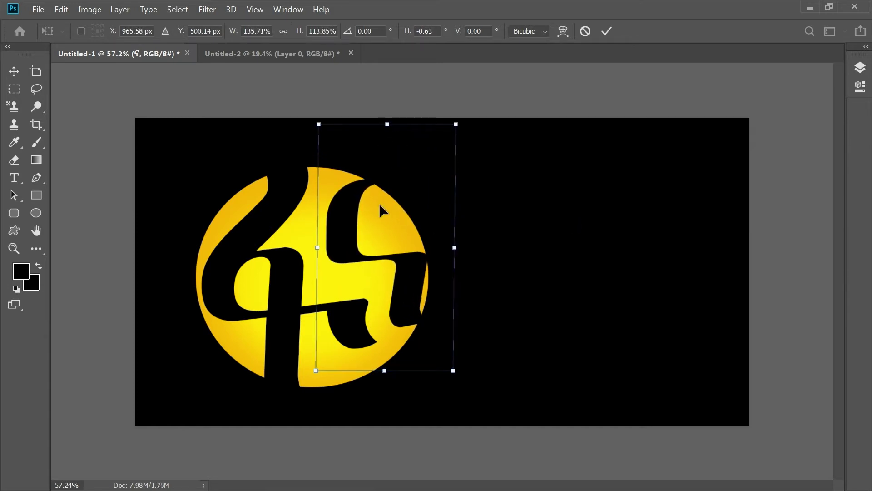
{"action": "left_click_drag", "start_coordinate": [377, 228], "coordinate": [362, 230]}
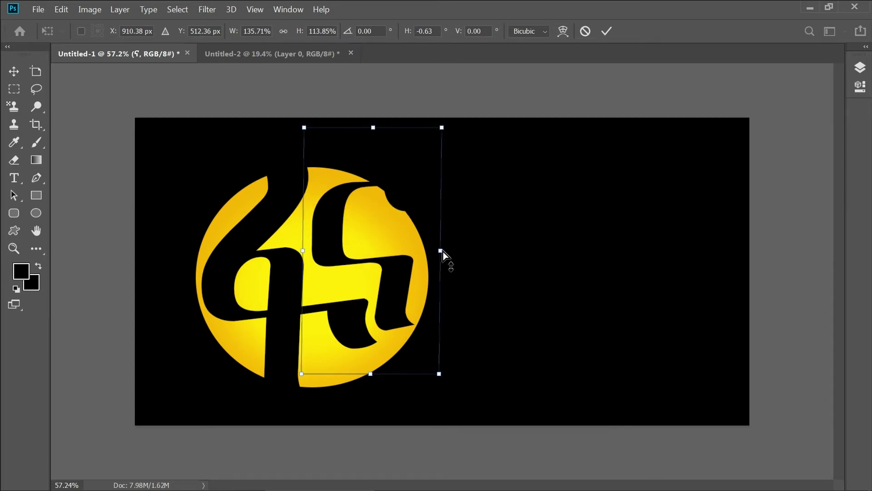
{"action": "left_click_drag", "start_coordinate": [441, 250], "coordinate": [448, 249]}
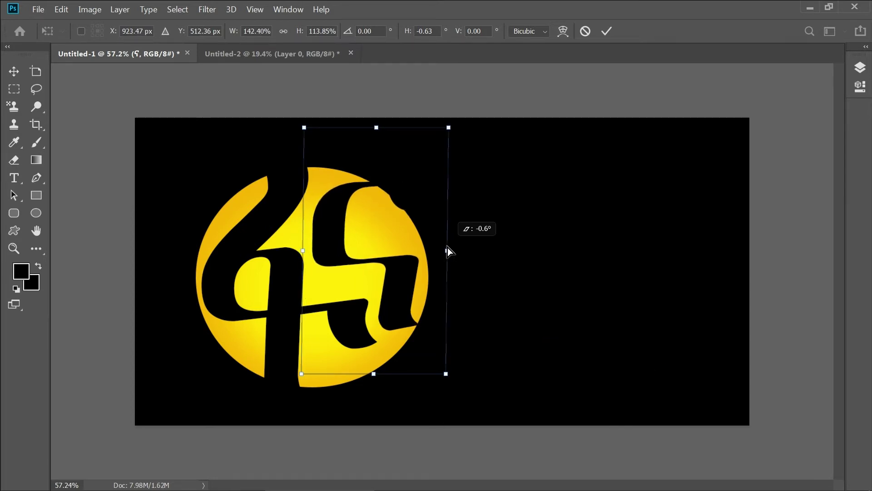
{"action": "key", "text": "Return"}
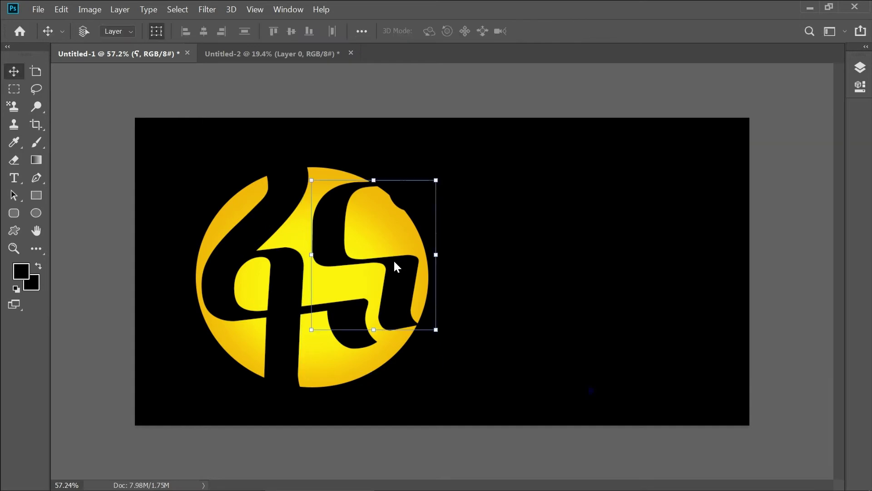
Open the second letter for text editing and set its colour to yellow ffff00.
{"action": "left_click", "coordinate": [14, 178]}
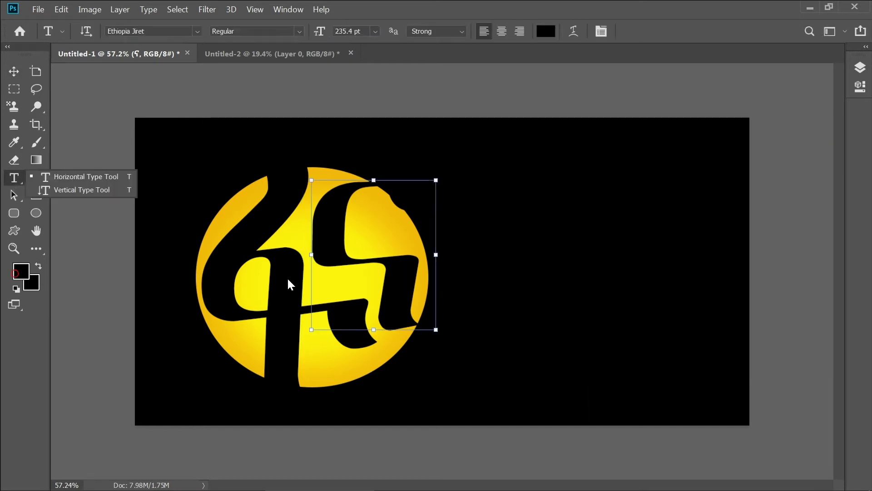
{"action": "double_click", "coordinate": [389, 273]}
{"action": "left_click", "coordinate": [197, 34]}
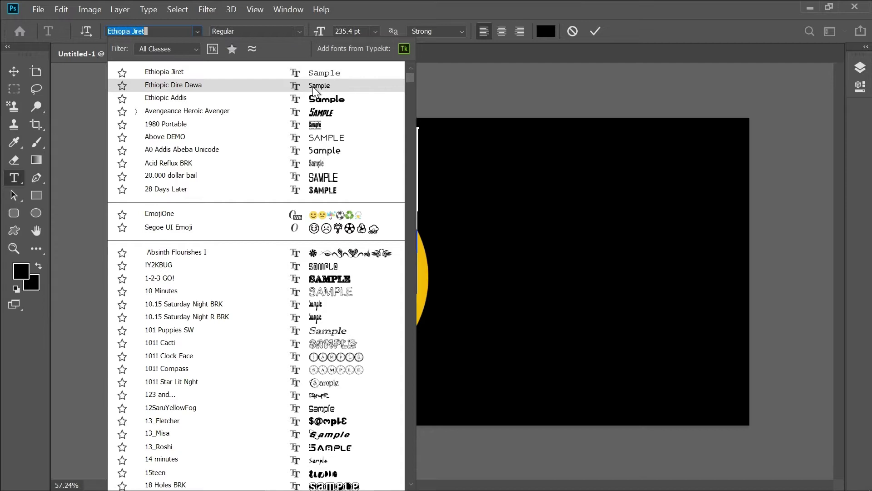
{"action": "left_click", "coordinate": [13, 72]}
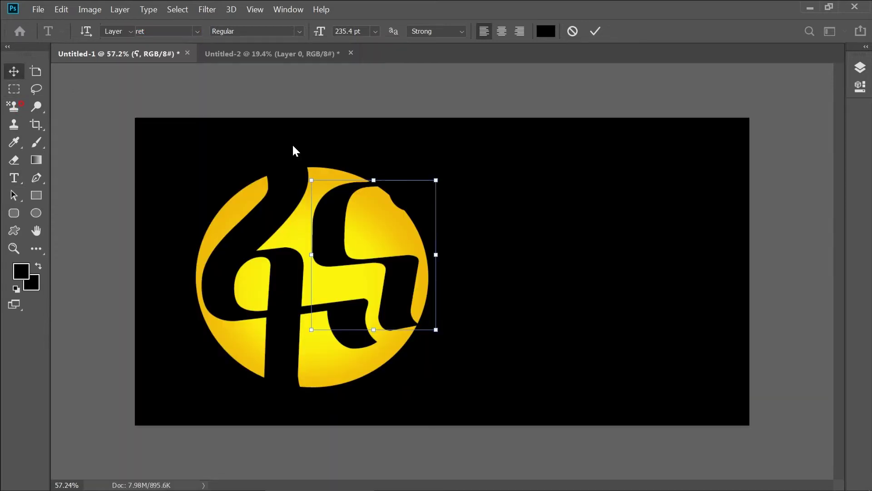
{"action": "key", "text": "t"}
{"action": "double_click", "coordinate": [477, 240]}
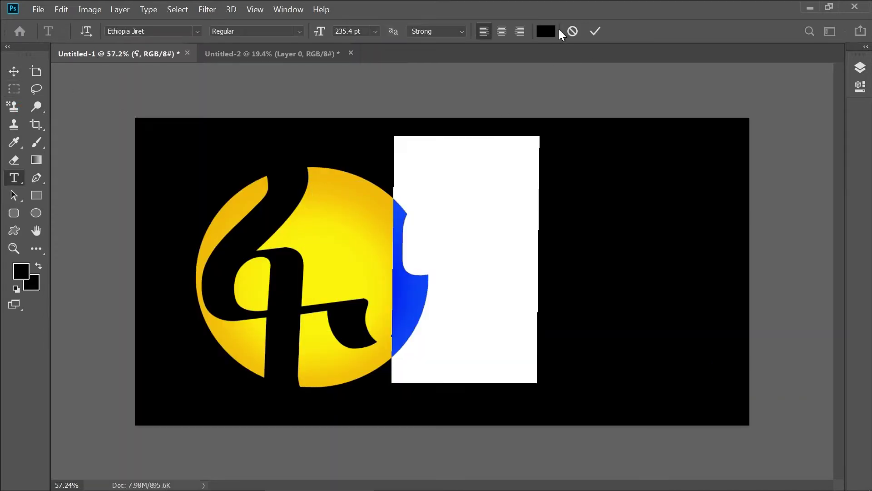
{"action": "left_click", "coordinate": [545, 31]}
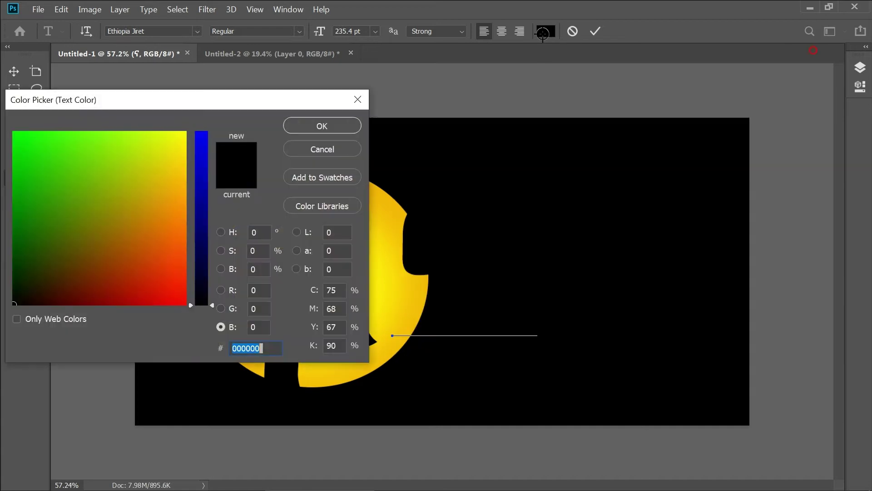
{"action": "type", "text": "ffff00"}
{"action": "left_click", "coordinate": [321, 126]}
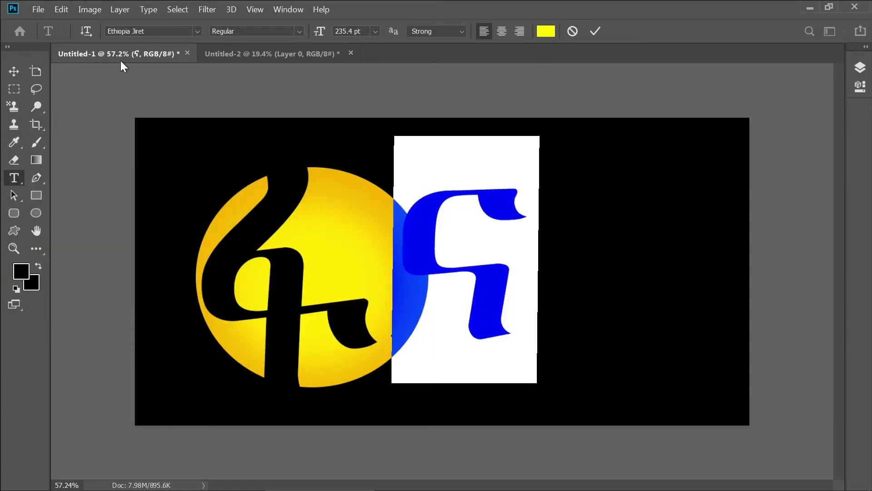
Filter the font list by 'ETHIO' and set the letter in Noto Sans Ethiopic.
{"action": "left_click", "coordinate": [198, 32]}
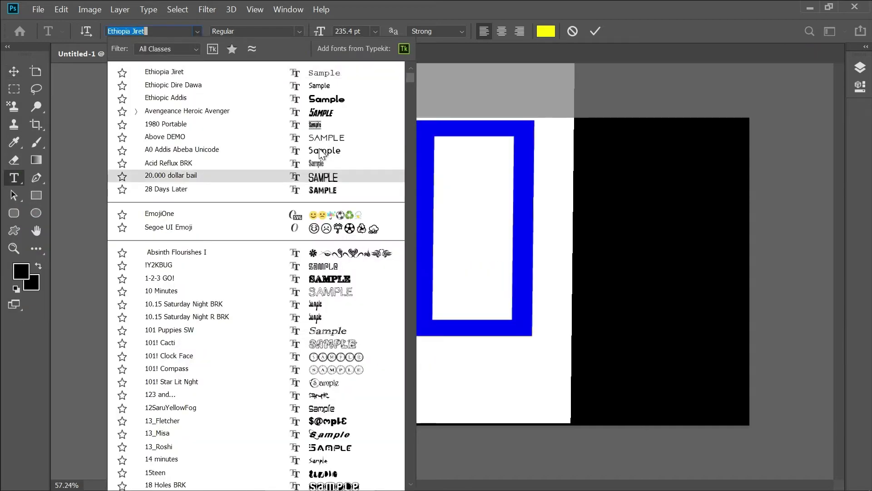
{"action": "type", "text": "ETHIO"}
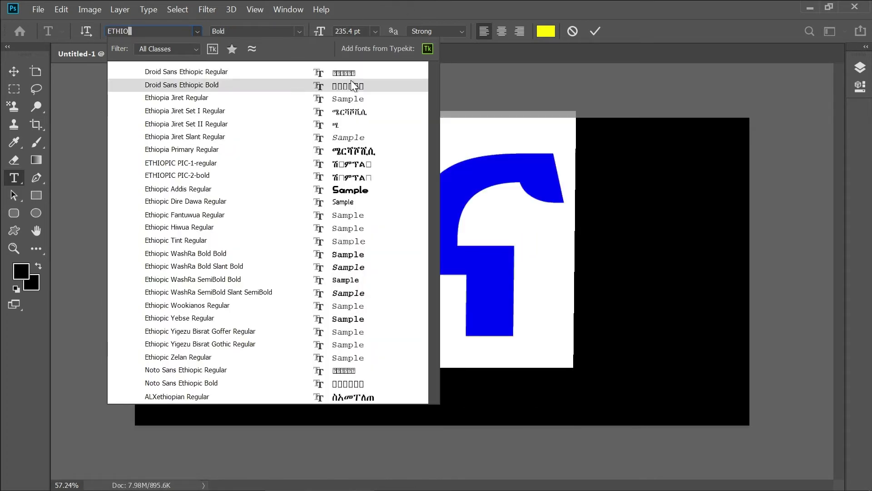
{"action": "key", "text": "Down"}
{"action": "key", "text": "Down"}
{"action": "key", "text": "Down"}
{"action": "key", "text": "Down"}
{"action": "key", "text": "Down"}
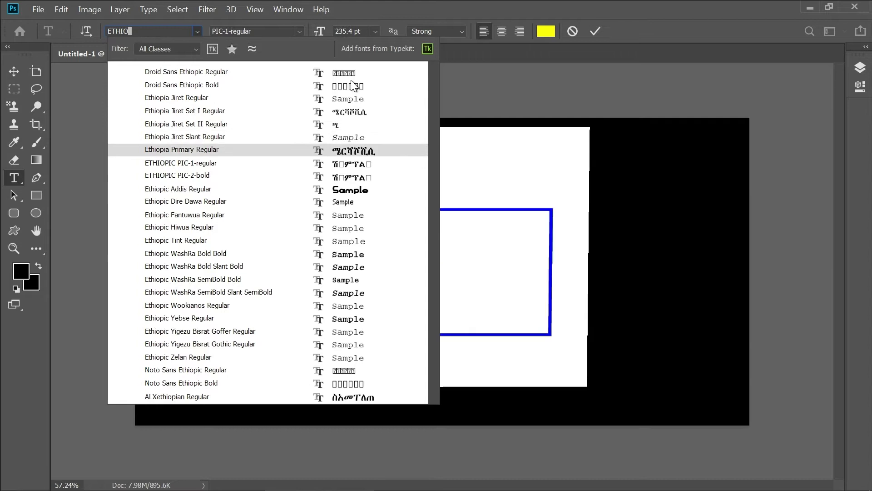
{"action": "key", "text": "Down"}
{"action": "key", "text": "Down"}
{"action": "key", "text": "Down"}
{"action": "key", "text": "Down"}
{"action": "key", "text": "Down"}
{"action": "key", "text": "Down"}
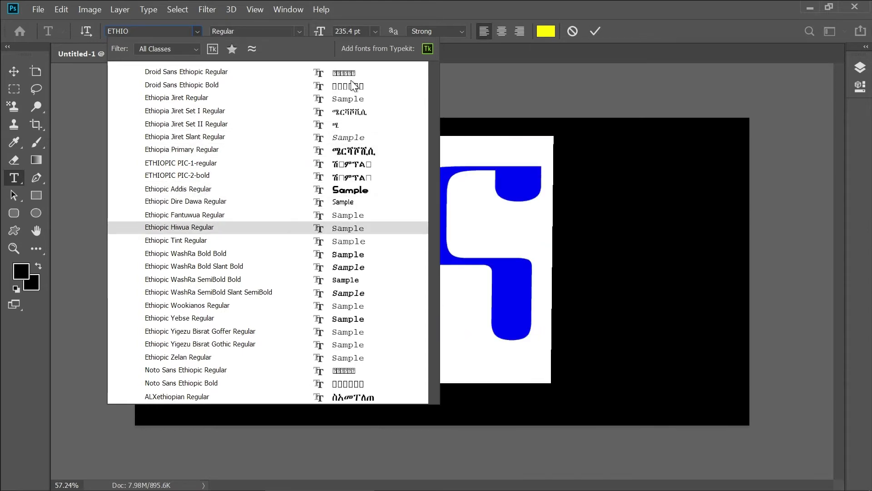
{"action": "key", "text": "Down"}
{"action": "key", "text": "Down"}
{"action": "key", "text": "Down"}
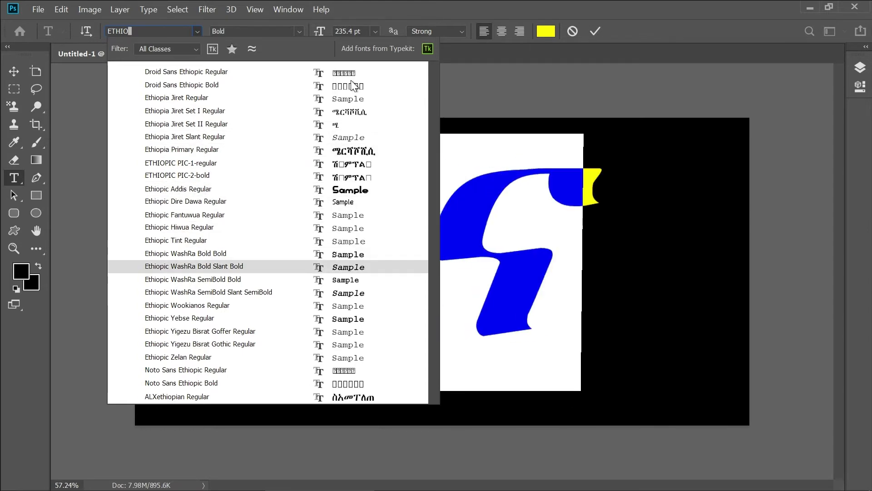
{"action": "key", "text": "Down"}
{"action": "key", "text": "Down"}
{"action": "key", "text": "Down"}
{"action": "key", "text": "Down"}
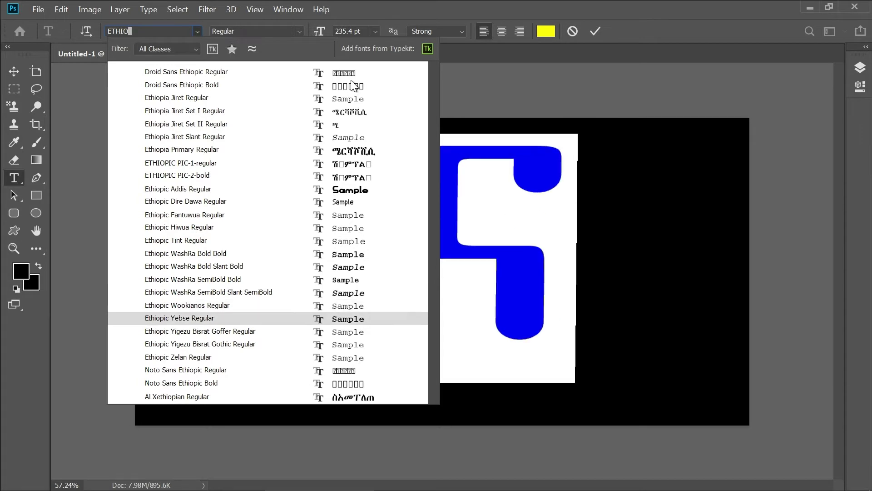
{"action": "key", "text": "Down"}
{"action": "key", "text": "Down"}
{"action": "key", "text": "Down"}
{"action": "key", "text": "Down"}
{"action": "key", "text": "Down"}
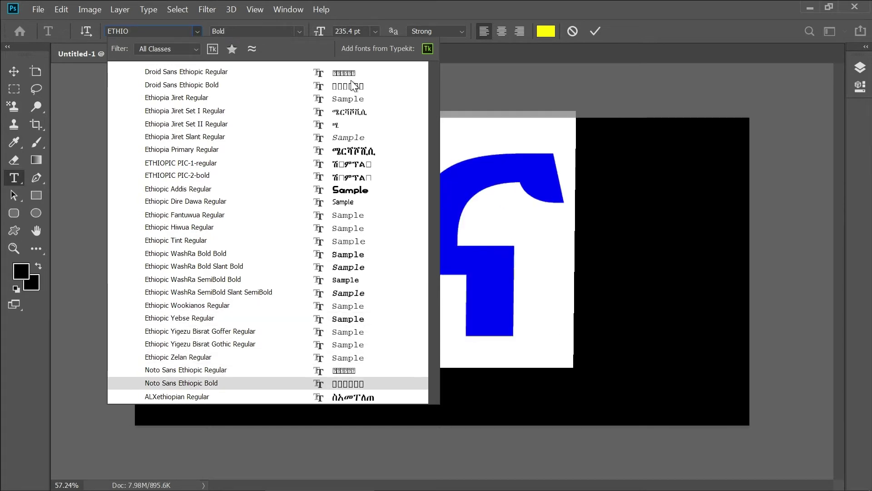
{"action": "key", "text": "Down"}
{"action": "key", "text": "Up"}
{"action": "key", "text": "Up"}
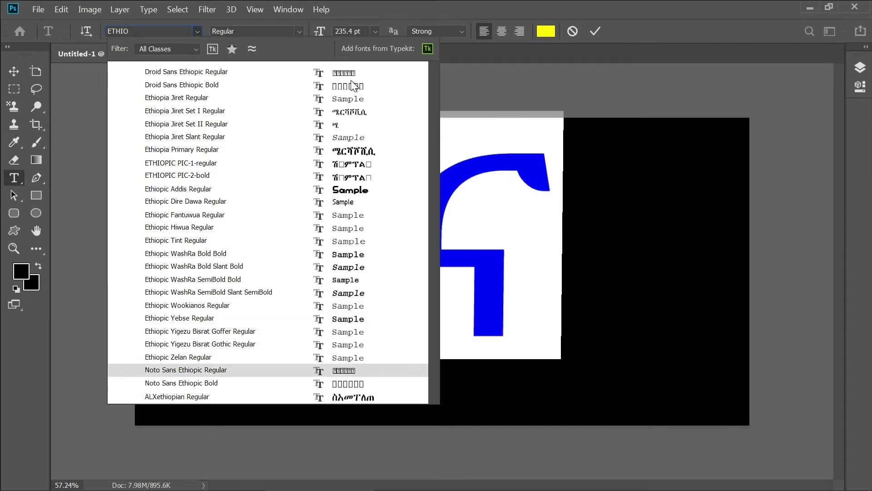
{"action": "key", "text": "Up"}
{"action": "key", "text": "Up"}
{"action": "key", "text": "Up"}
Change the letter's colour to black 000000 and commit the edit.
{"action": "left_click", "coordinate": [347, 366]}
{"action": "left_click", "coordinate": [546, 31]}
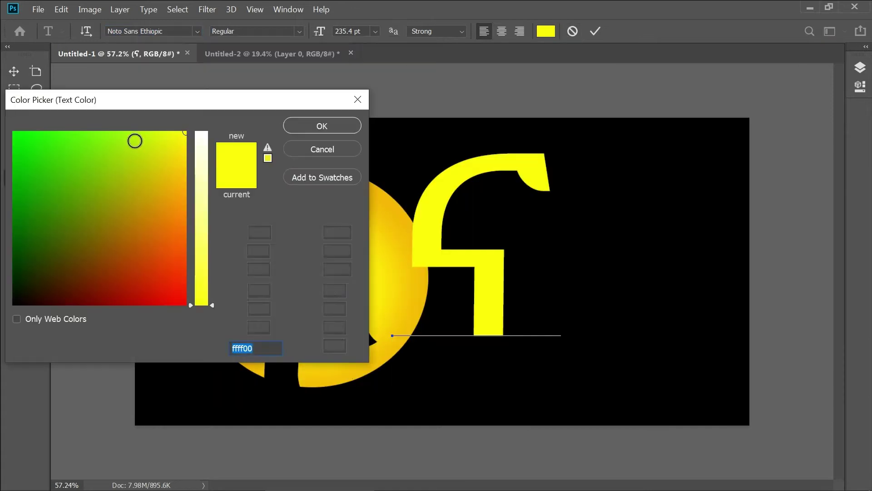
{"action": "type", "text": "000000"}
{"action": "left_click", "coordinate": [326, 125]}
{"action": "left_click", "coordinate": [14, 72]}
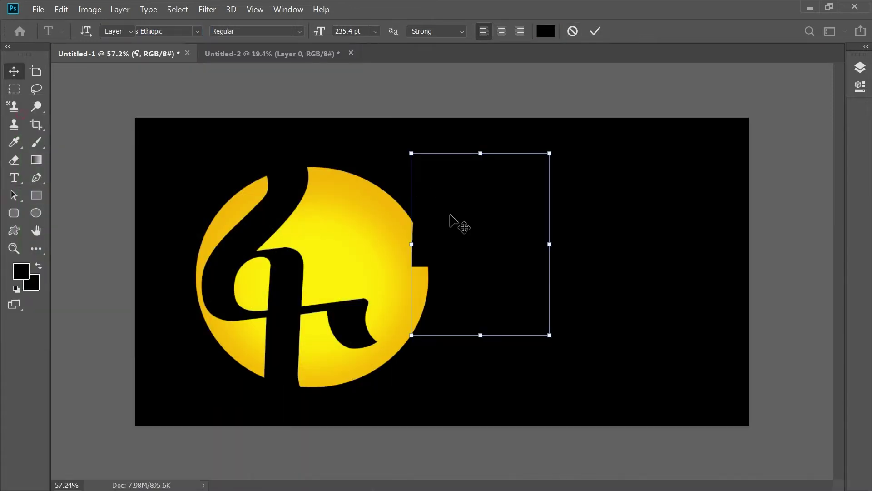
Move the black second letter into the circle and shrink it to 89.04%.
{"action": "left_click_drag", "start_coordinate": [452, 221], "coordinate": [349, 233]}
{"action": "left_click_drag", "start_coordinate": [444, 348], "coordinate": [439, 325]}
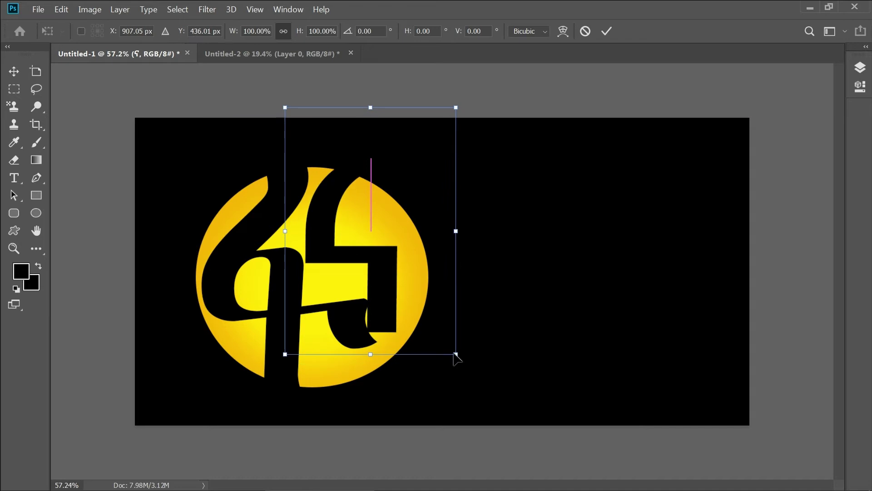
{"action": "left_click_drag", "start_coordinate": [394, 241], "coordinate": [402, 279]}
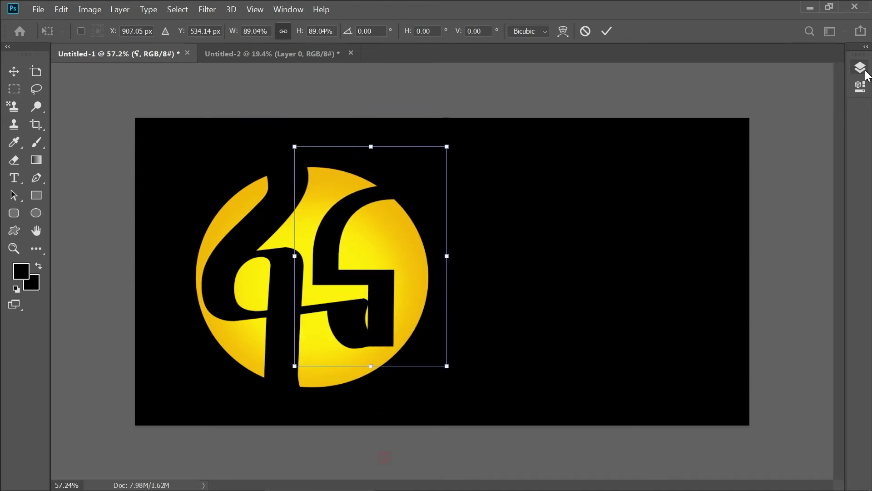
{"action": "left_click", "coordinate": [860, 67]}
{"action": "key", "text": "Return"}
Switch ፋ to Noto Sans Ethiopic using an 'ETHIO' font filter.
{"action": "double_click", "coordinate": [234, 225]}
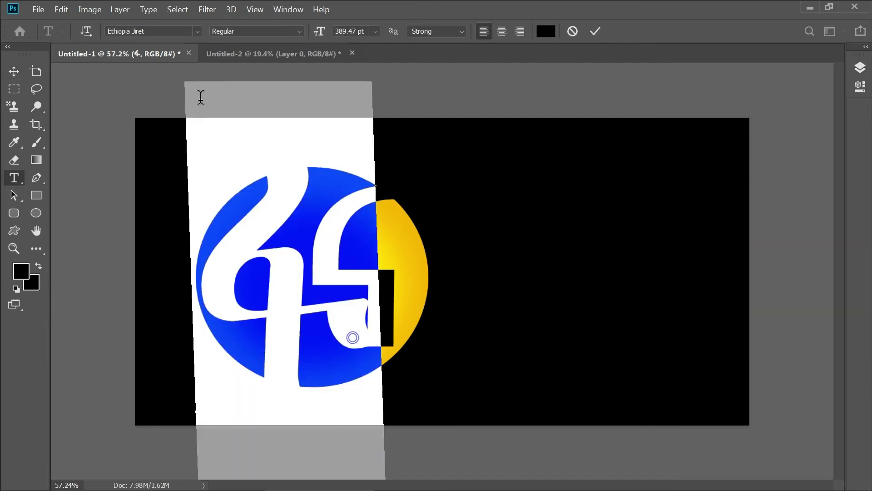
{"action": "left_click", "coordinate": [197, 31]}
{"action": "left_click", "coordinate": [137, 31]}
{"action": "type", "text": "ETHIO"}
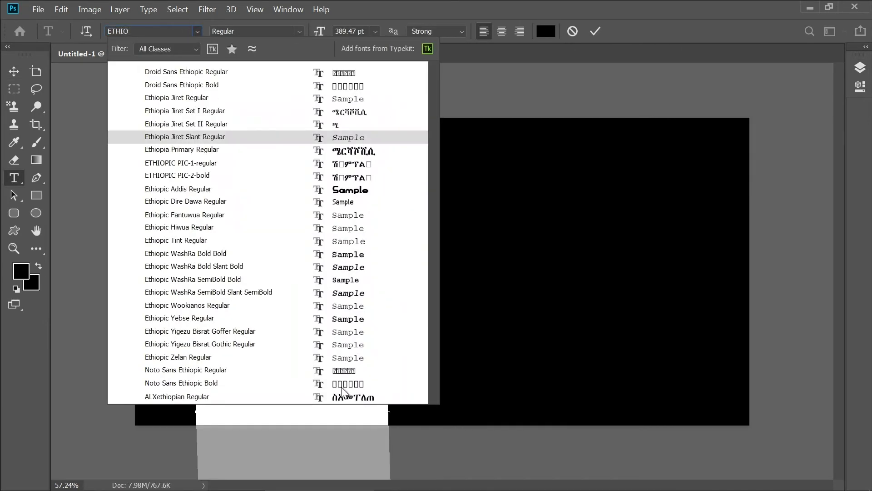
{"action": "left_click", "coordinate": [181, 416]}
{"action": "key", "text": "ctrl+Return"}
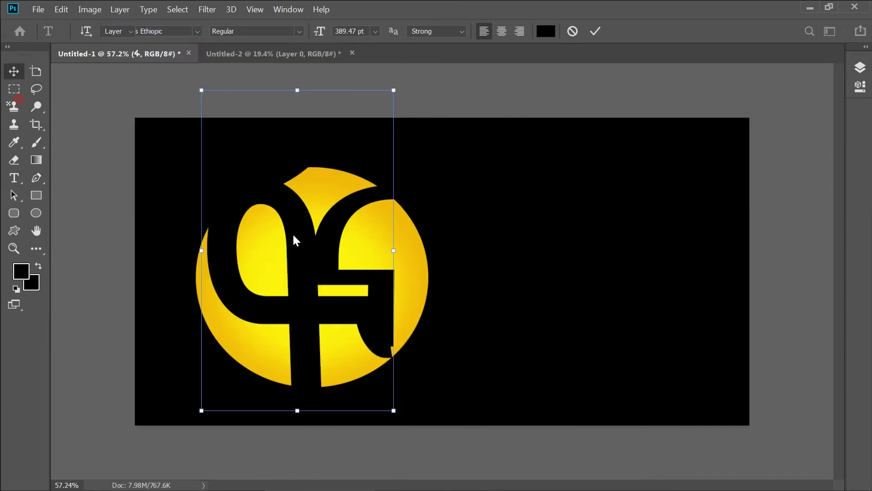
{"action": "key", "text": "ctrl+t"}
Shrink the first letter ፋ to about 77% width and 69% height in the circle's left half.
{"action": "left_click_drag", "start_coordinate": [385, 404], "coordinate": [356, 349]}
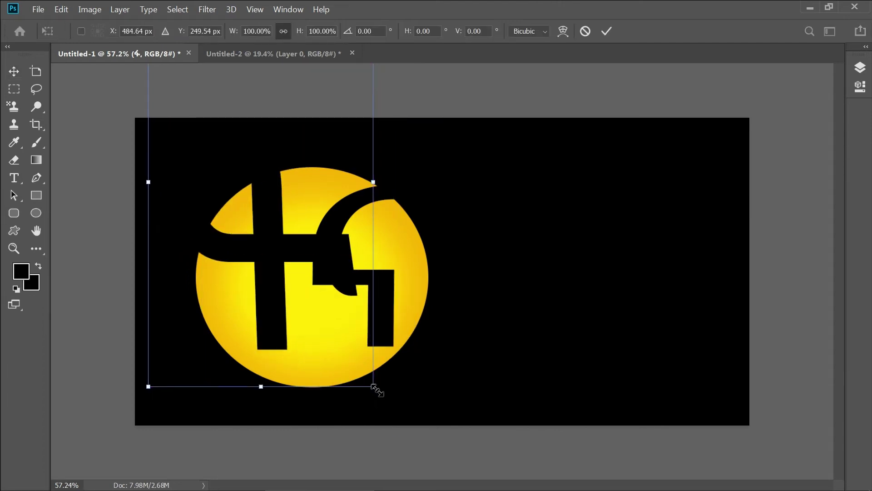
{"action": "left_click_drag", "start_coordinate": [374, 386], "coordinate": [308, 267]}
{"action": "left_click_drag", "start_coordinate": [234, 144], "coordinate": [275, 293]}
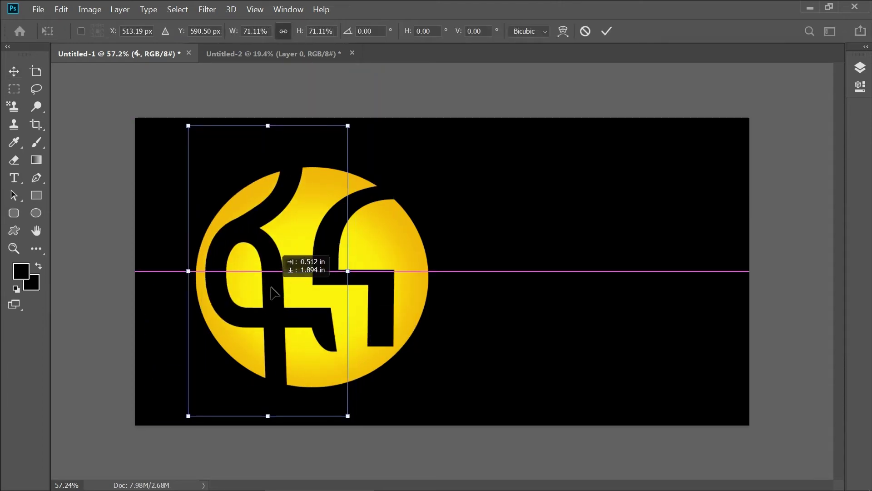
{"action": "left_click_drag", "start_coordinate": [268, 125], "coordinate": [271, 165]}
{"action": "left_click_drag", "start_coordinate": [266, 235], "coordinate": [270, 216]}
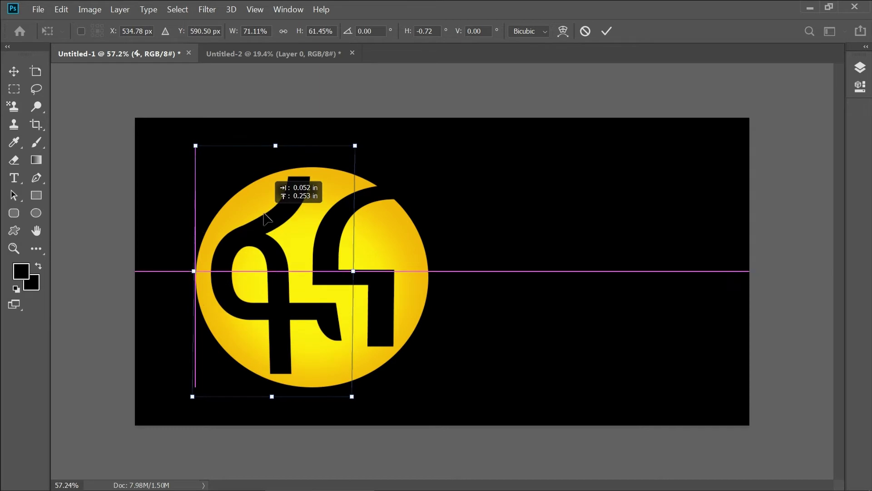
{"action": "mouse_move", "coordinate": [193, 271]}
{"action": "left_mouse_down"}
{"action": "mouse_move", "coordinate": [182, 272]}
{"action": "mouse_move", "coordinate": [236, 283]}
{"action": "left_mouse_up"}
{"action": "left_click_drag", "start_coordinate": [277, 408], "coordinate": [277, 418]}
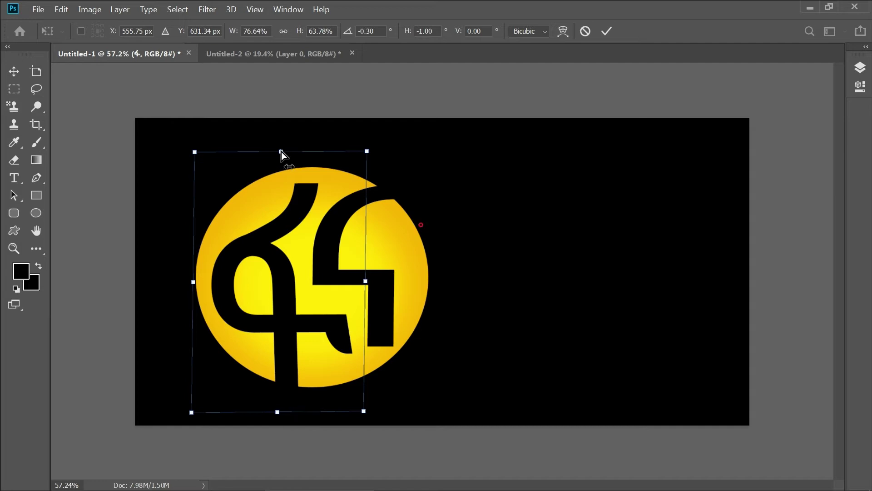
{"action": "left_click_drag", "start_coordinate": [282, 151], "coordinate": [282, 131]}
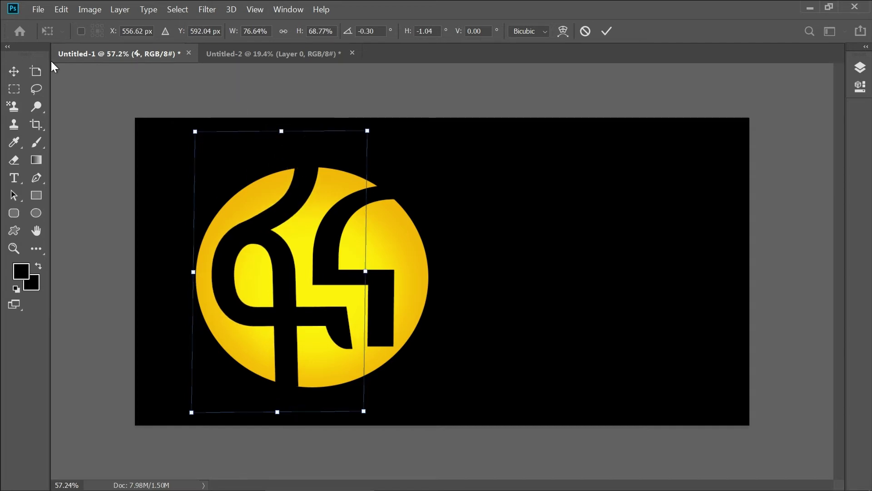
{"action": "left_click", "coordinate": [14, 71]}
{"action": "left_click", "coordinate": [859, 67]}
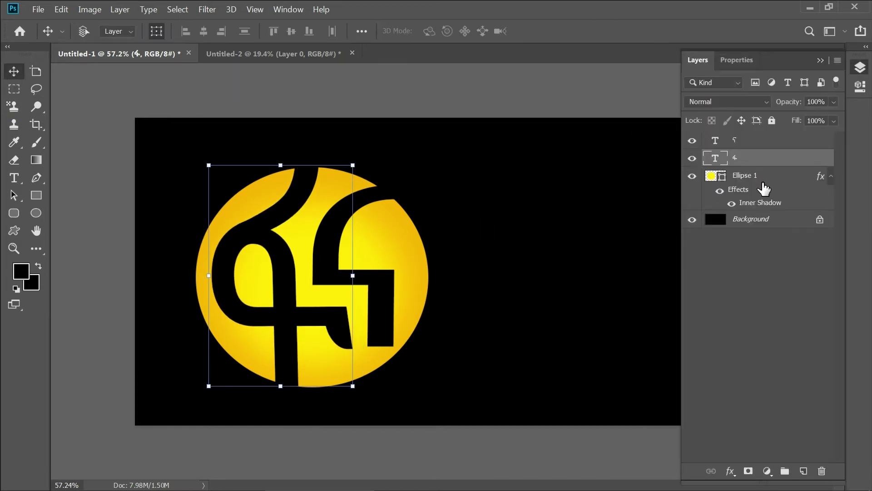
Move the second letter's layer left so it interlocks beside the first inside the circle.
{"action": "left_click", "coordinate": [764, 140]}
{"action": "left_click_drag", "start_coordinate": [407, 278], "coordinate": [378, 261]}
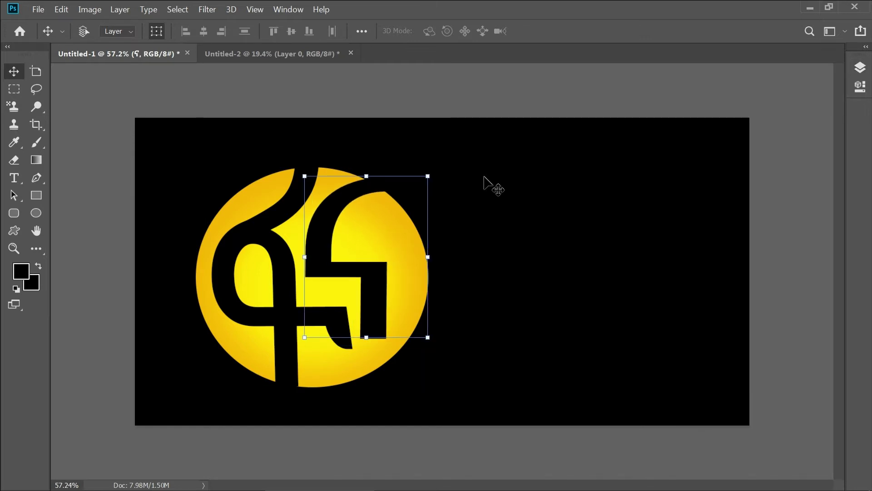
{"action": "left_click", "coordinate": [860, 67]}
{"action": "left_click", "coordinate": [806, 327]}
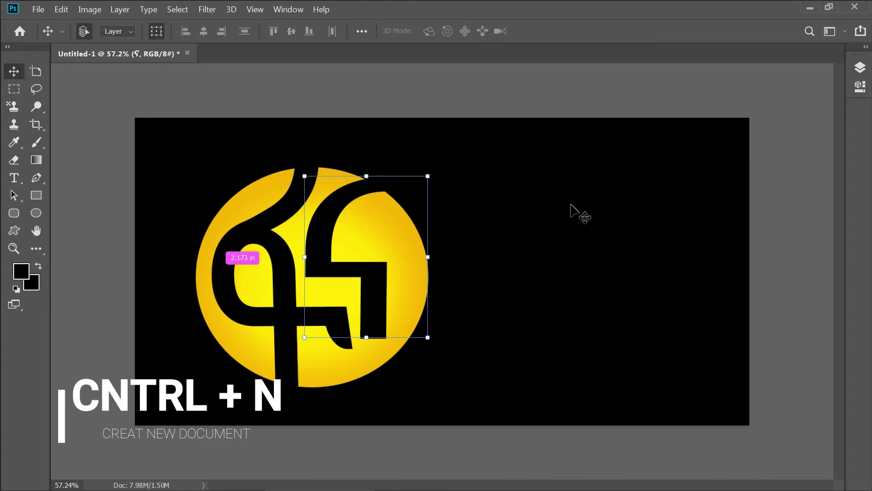
{"action": "key", "text": "ctrl+n"}
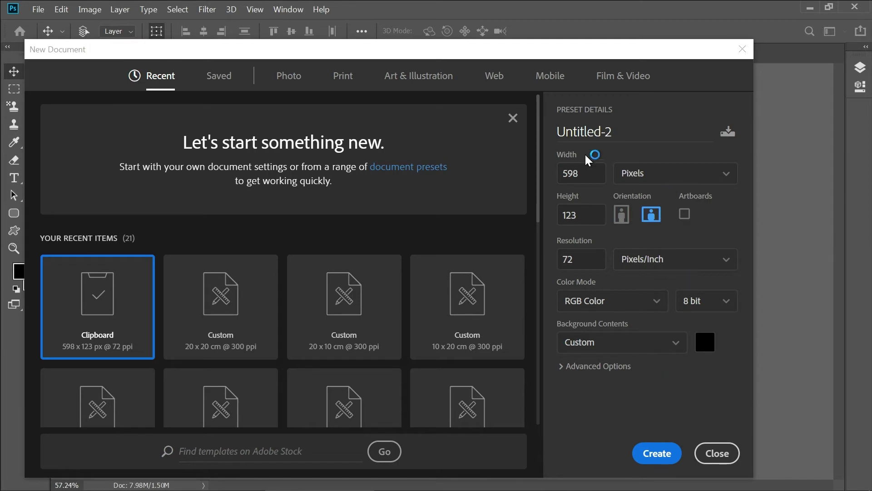
Create a black Untitled-2 document of 21.1 × 22 cm at 300 ppi, using Centimeters.
{"action": "left_click", "coordinate": [660, 174]}
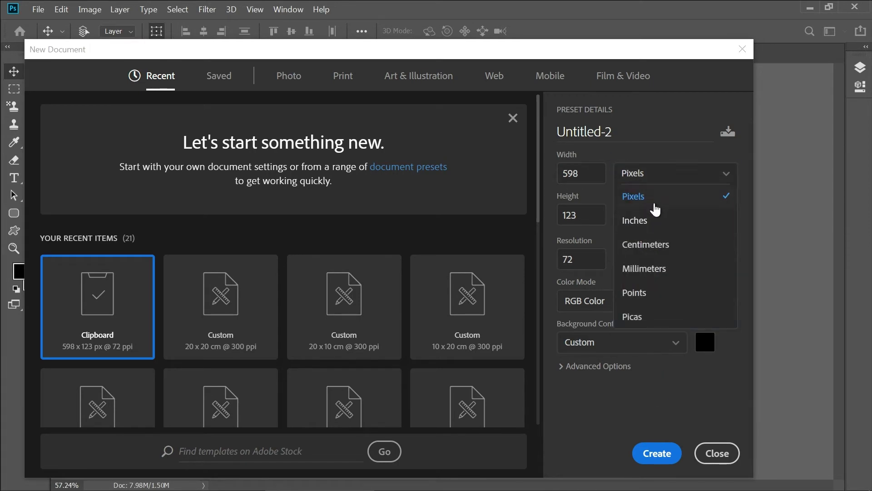
{"action": "left_click", "coordinate": [649, 245]}
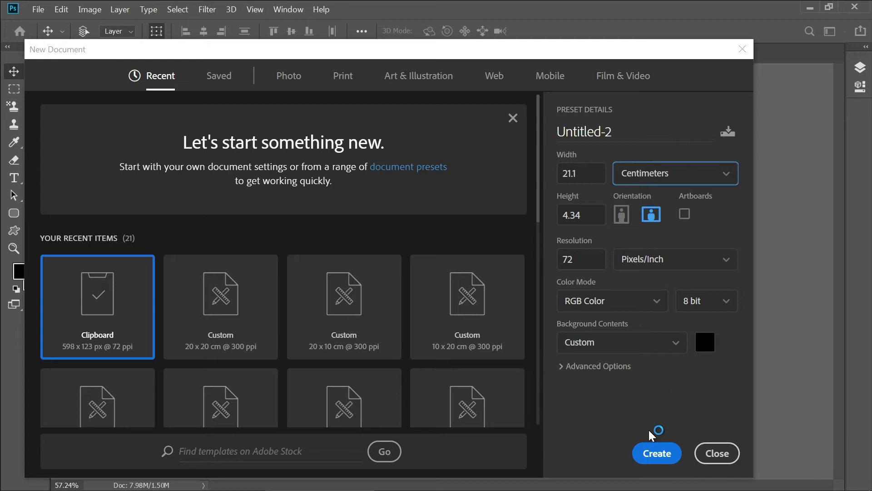
{"action": "double_click", "coordinate": [585, 214]}
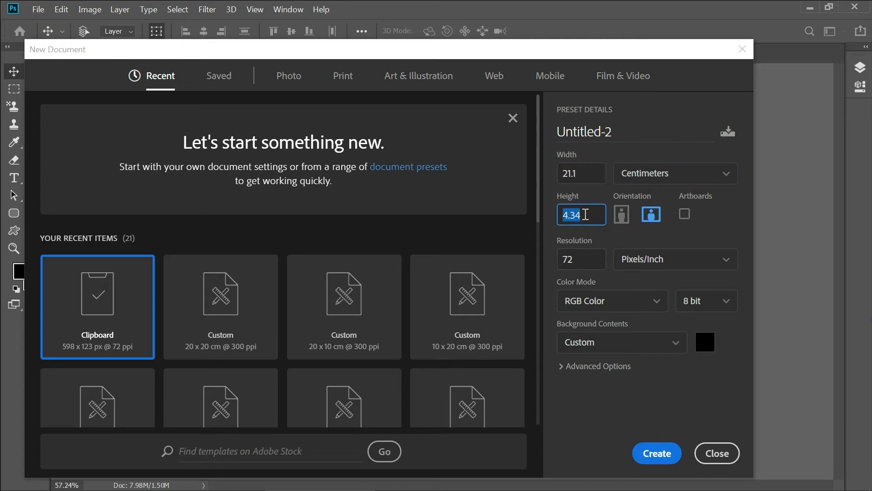
{"action": "type", "text": "22"}
{"action": "double_click", "coordinate": [591, 264]}
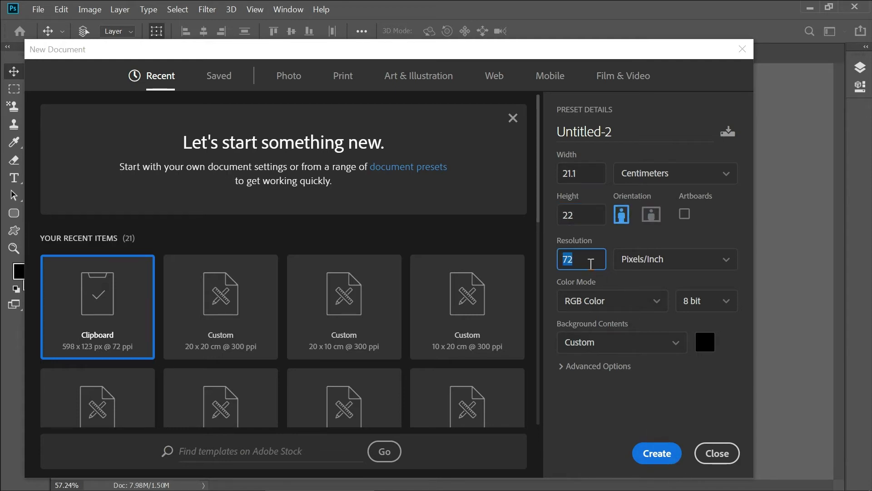
{"action": "type", "text": "300"}
{"action": "left_click", "coordinate": [656, 462]}
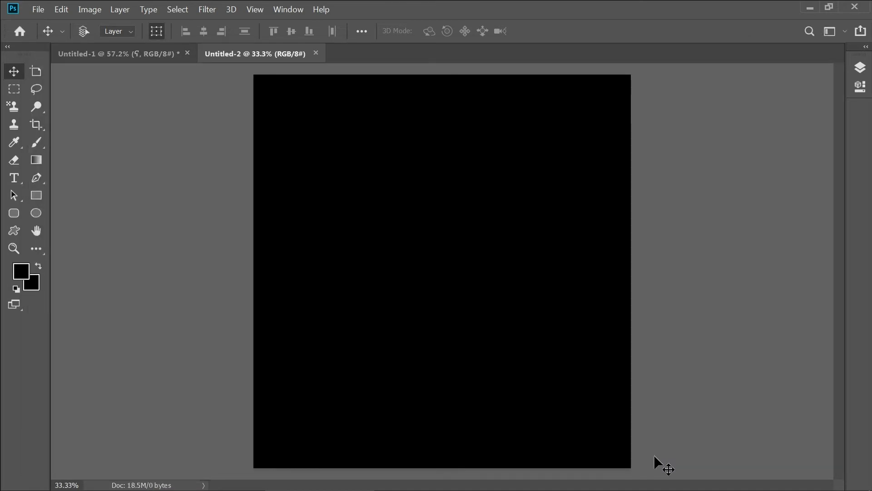
Draw a yellow custom leaf shape and rotate it level, widened to 110.1%, across the canvas.
{"action": "left_click", "coordinate": [6, 237]}
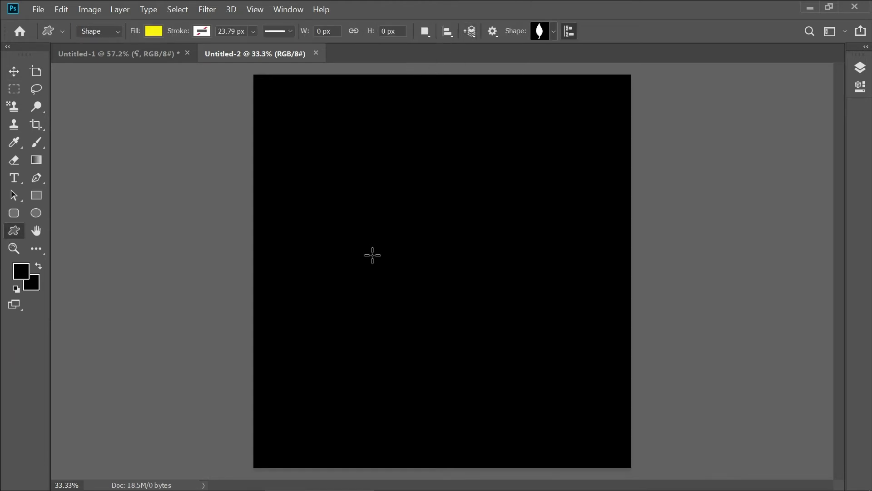
{"action": "left_click_drag", "start_coordinate": [369, 265], "coordinate": [425, 105]}
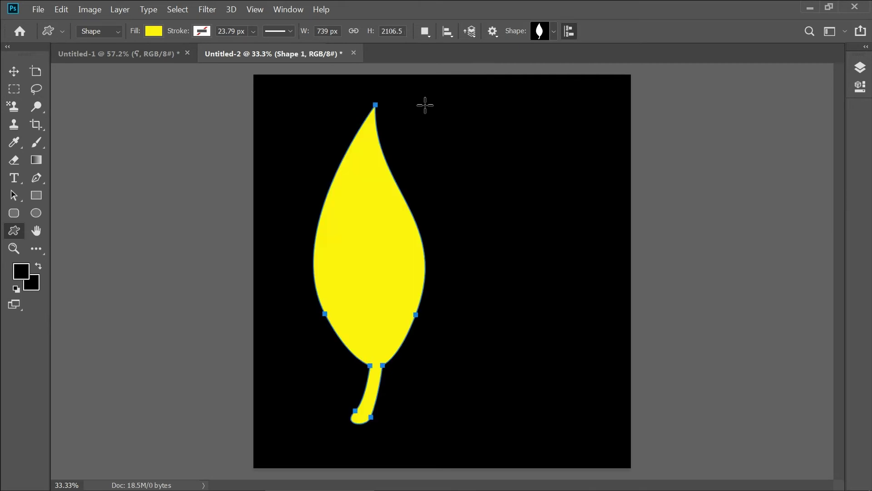
{"action": "left_click", "coordinate": [16, 75]}
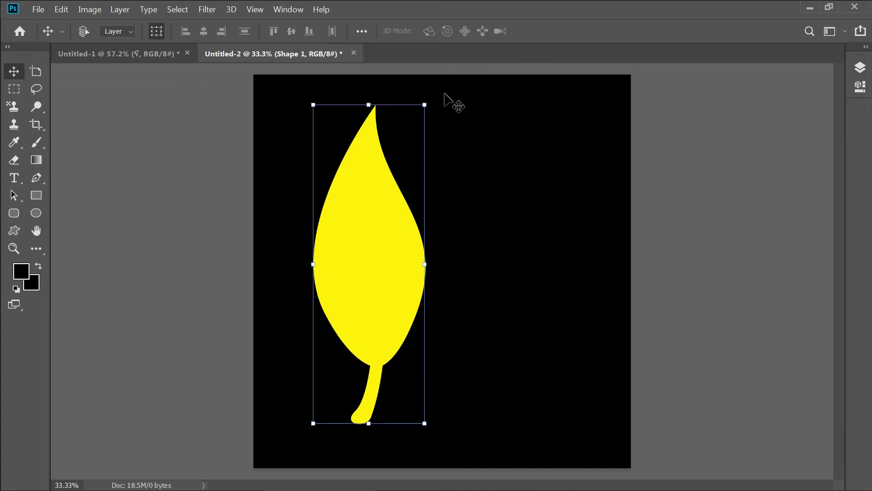
{"action": "mouse_move", "coordinate": [440, 90]}
{"action": "left_mouse_down"}
{"action": "mouse_move", "coordinate": [625, 296]}
{"action": "mouse_move", "coordinate": [607, 382]}
{"action": "mouse_move", "coordinate": [605, 356]}
{"action": "left_mouse_up"}
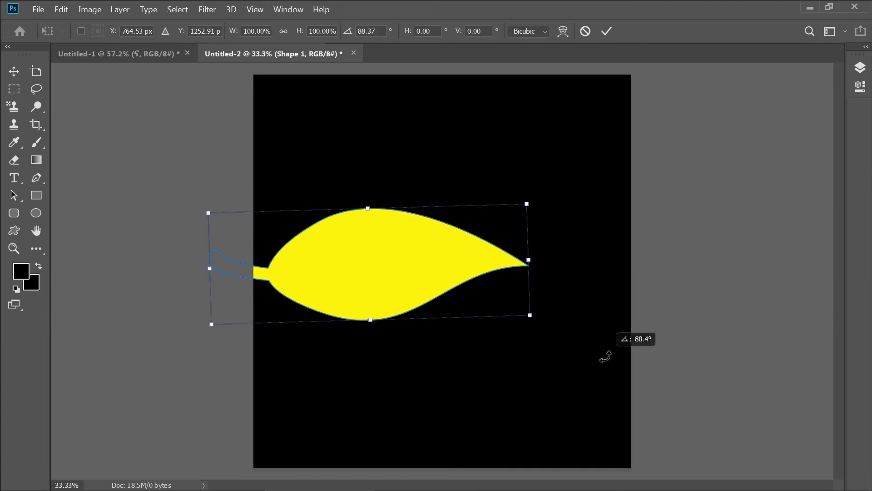
{"action": "left_click_drag", "start_coordinate": [400, 288], "coordinate": [476, 274]}
{"action": "left_click_drag", "start_coordinate": [442, 309], "coordinate": [444, 318]}
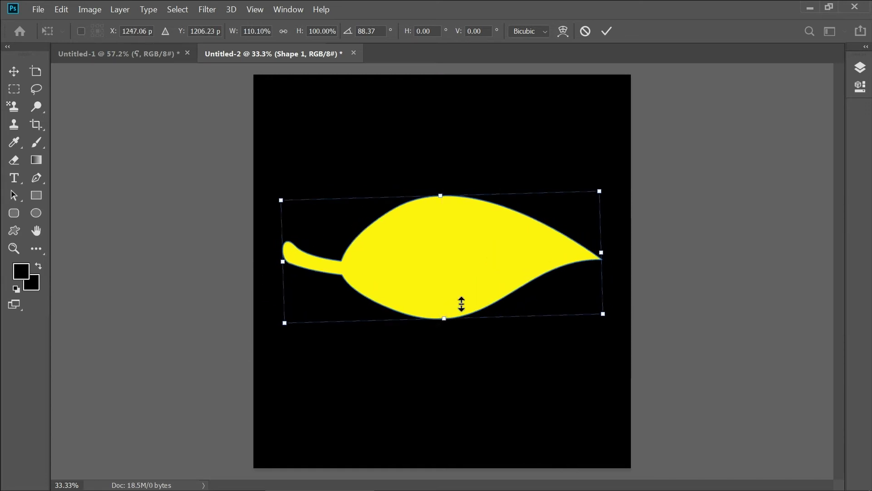
{"action": "left_click", "coordinate": [859, 69]}
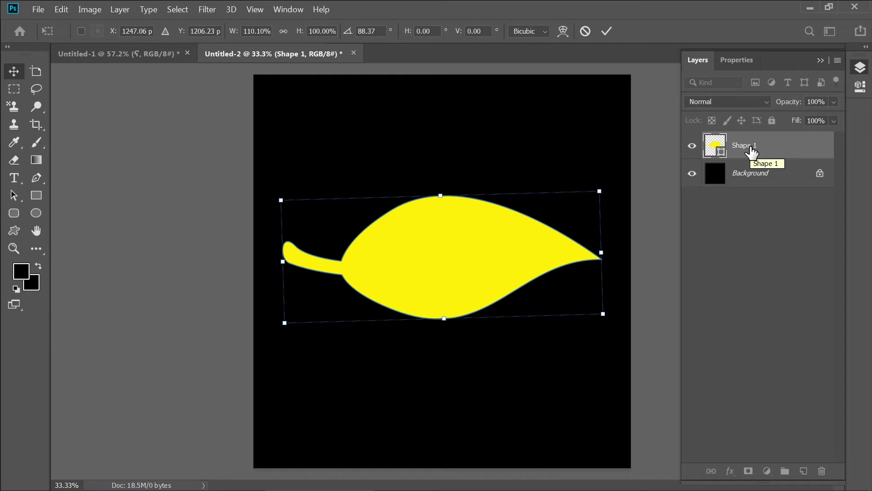
{"action": "key", "text": "Return"}
{"action": "right_click", "coordinate": [739, 143]}
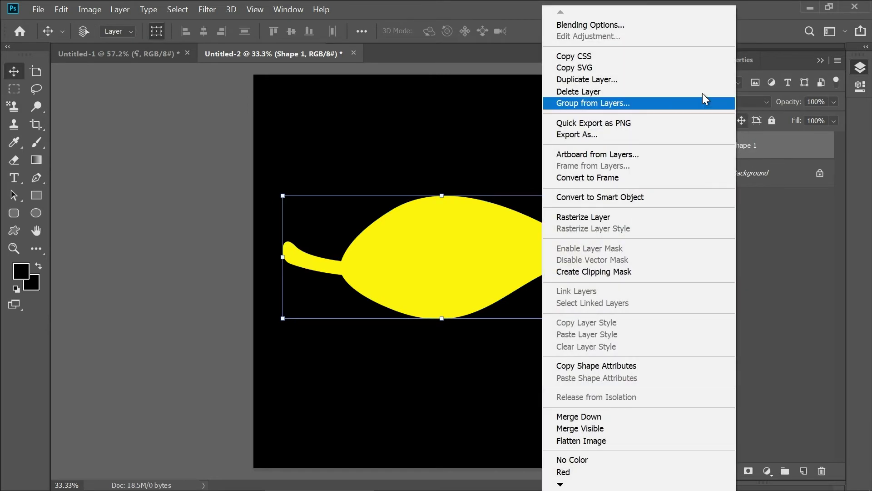
Duplicate Shape 1 as Shape 1 copy and rotate the copy to 171.3° so its stem faces right.
{"action": "left_click", "coordinate": [618, 81]}
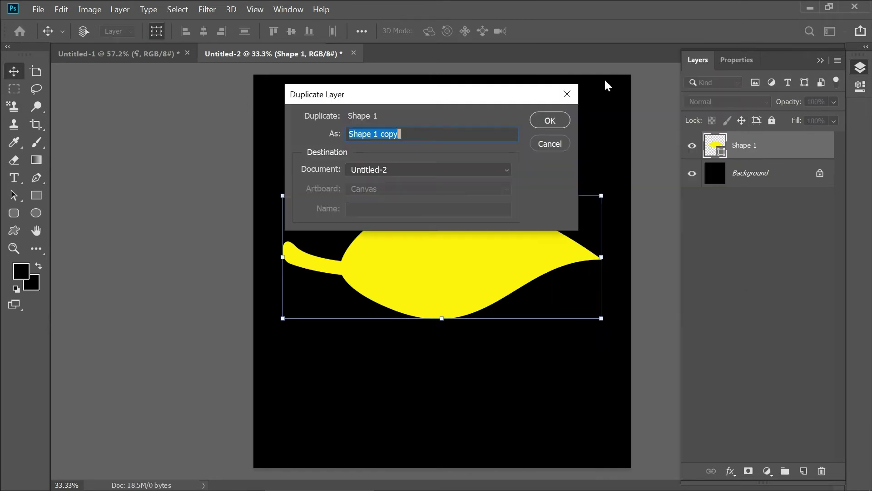
{"action": "left_click", "coordinate": [563, 120]}
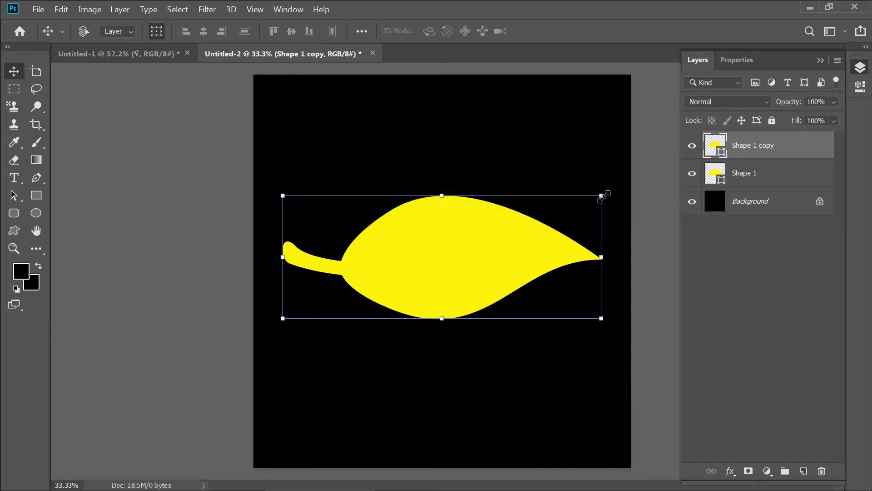
{"action": "key", "text": "F7"}
{"action": "mouse_move", "coordinate": [618, 196]}
{"action": "left_mouse_down"}
{"action": "mouse_move", "coordinate": [97, 343]}
{"action": "mouse_move", "coordinate": [122, 303]}
{"action": "left_mouse_up"}
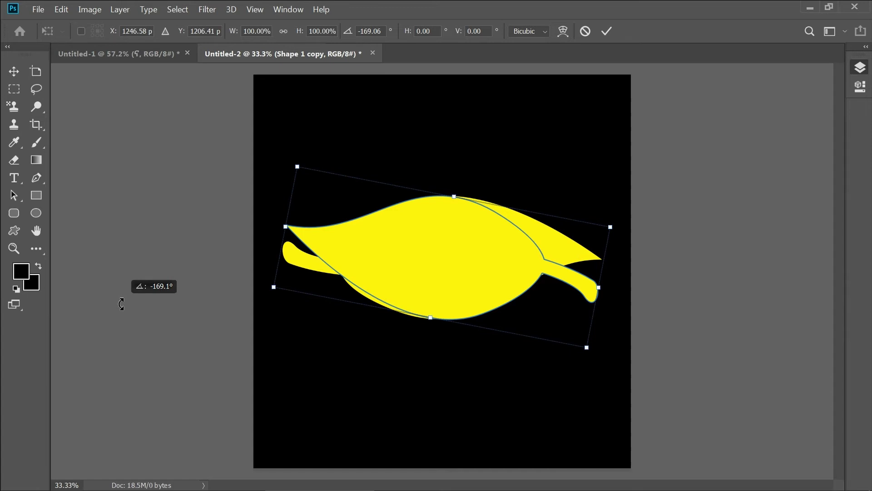
{"action": "mouse_move", "coordinate": [121, 303]}
{"action": "left_mouse_down"}
{"action": "mouse_move", "coordinate": [141, 237]}
{"action": "mouse_move", "coordinate": [160, 222]}
{"action": "mouse_move", "coordinate": [83, 298]}
{"action": "mouse_move", "coordinate": [88, 360]}
{"action": "mouse_move", "coordinate": [117, 384]}
{"action": "mouse_move", "coordinate": [174, 399]}
{"action": "left_mouse_up"}
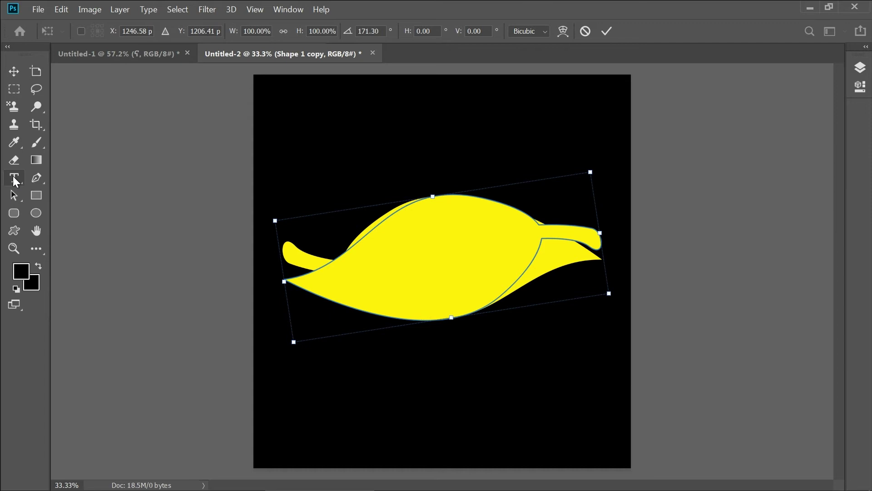
{"action": "left_click", "coordinate": [14, 160]}
Rasterize Shape 1 copy and erase its stem at the right tip.
{"action": "left_click", "coordinate": [599, 231]}
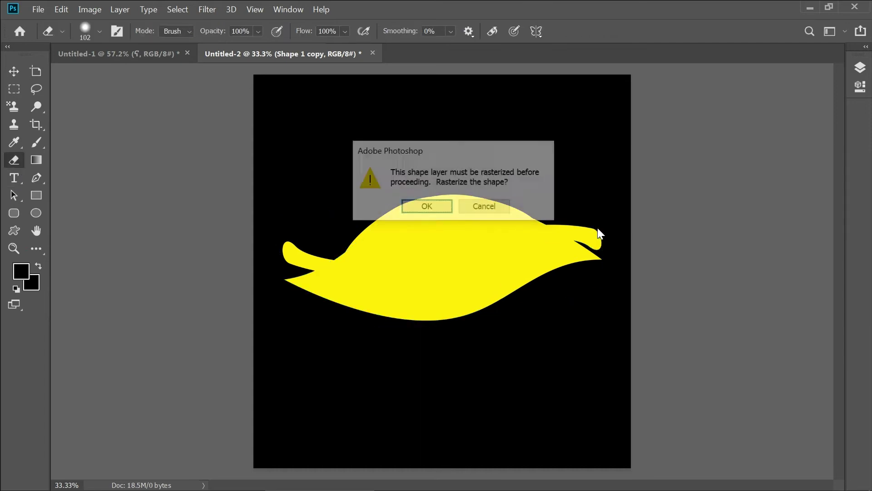
{"action": "left_click", "coordinate": [424, 208]}
{"action": "mouse_move", "coordinate": [573, 231]}
{"action": "left_mouse_down"}
{"action": "mouse_move", "coordinate": [584, 239]}
{"action": "mouse_move", "coordinate": [558, 236]}
{"action": "mouse_move", "coordinate": [615, 245]}
{"action": "left_mouse_up"}
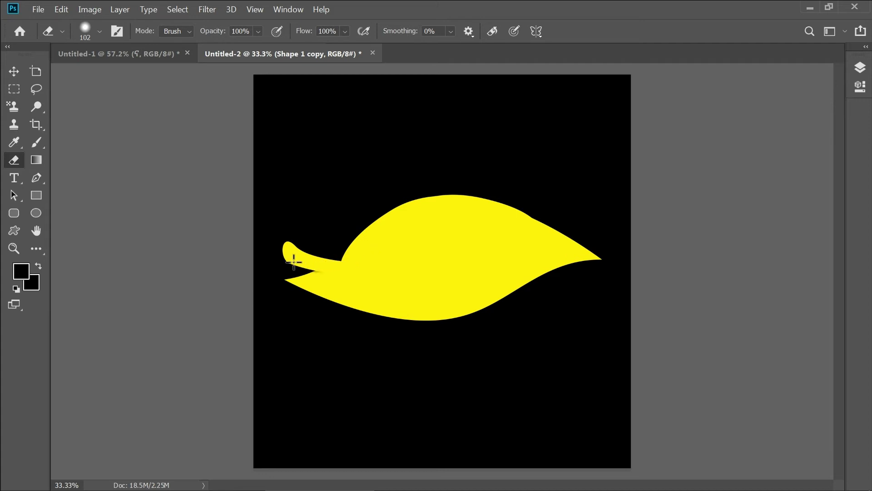
{"action": "key", "text": "ctrl+z"}
{"action": "key", "text": "ctrl+z"}
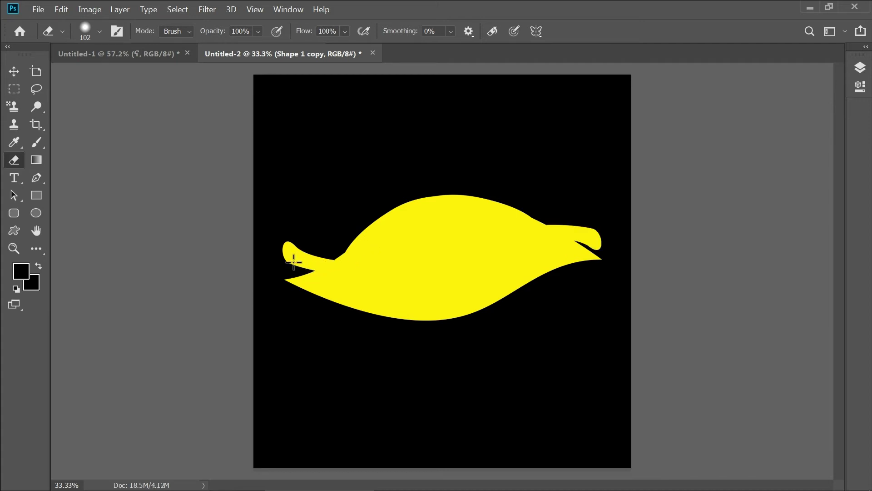
{"action": "mouse_move", "coordinate": [619, 242]}
{"action": "left_mouse_down"}
{"action": "mouse_move", "coordinate": [576, 242]}
{"action": "mouse_move", "coordinate": [606, 245]}
{"action": "left_mouse_up"}
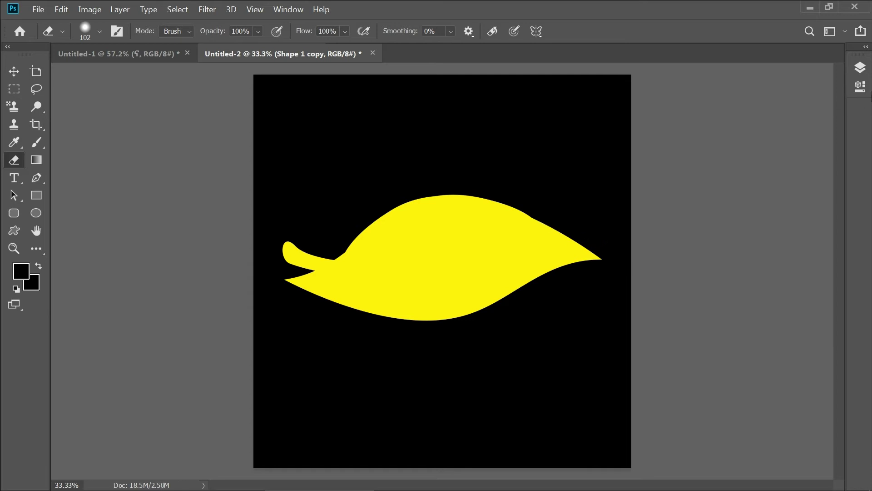
Rasterize Shape 1, erase its stem on the left, and select the Background layer.
{"action": "left_click", "coordinate": [859, 67]}
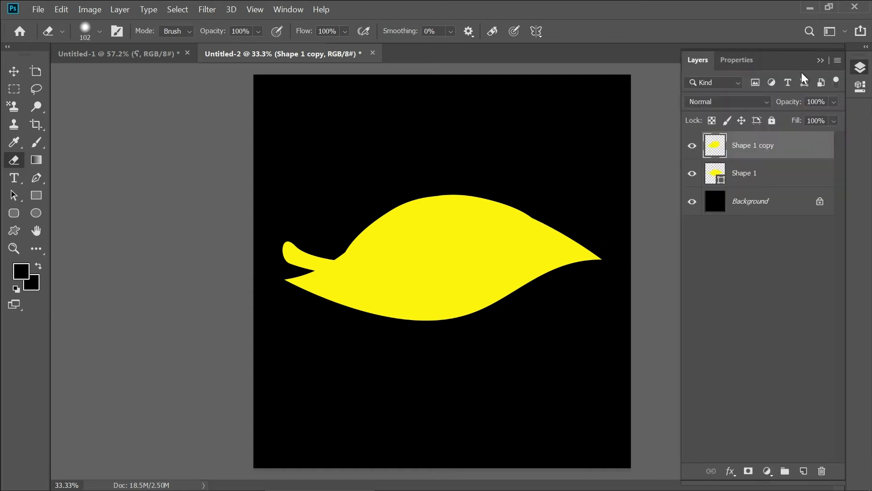
{"action": "left_click", "coordinate": [727, 173]}
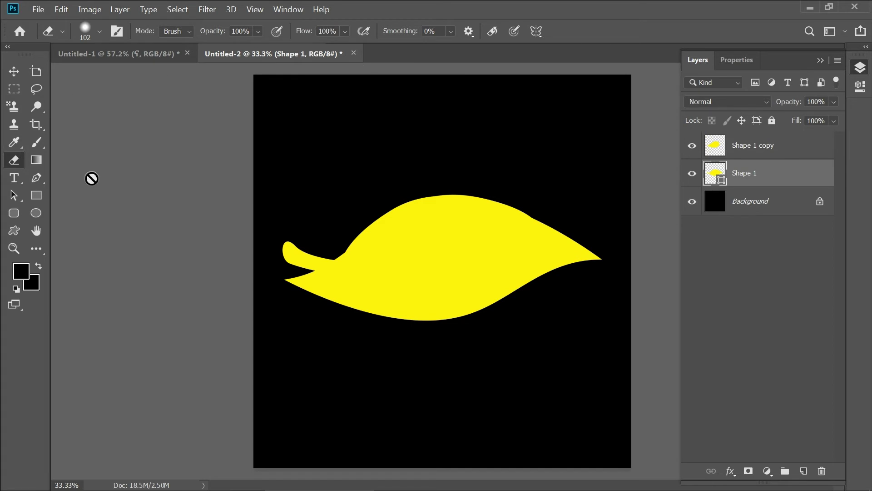
{"action": "left_click", "coordinate": [276, 246]}
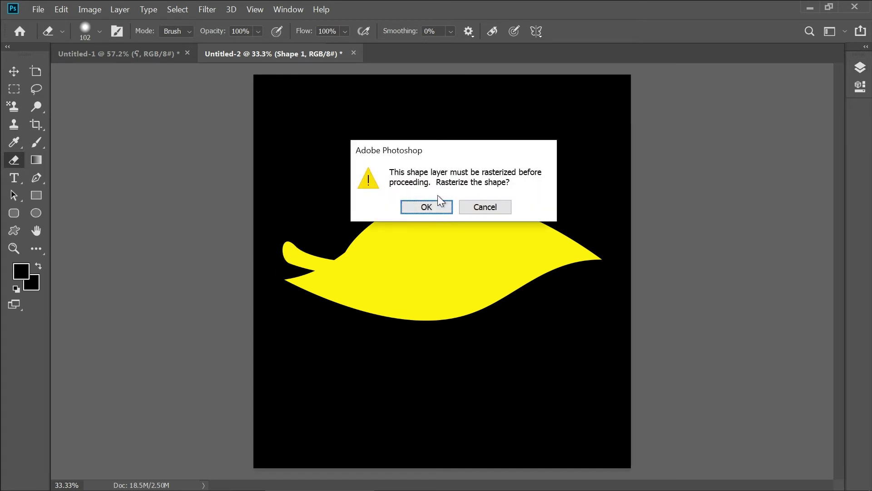
{"action": "left_click", "coordinate": [426, 206]}
{"action": "mouse_move", "coordinate": [292, 247]}
{"action": "left_mouse_down"}
{"action": "mouse_move", "coordinate": [299, 272]}
{"action": "mouse_move", "coordinate": [268, 255]}
{"action": "mouse_move", "coordinate": [291, 265]}
{"action": "left_mouse_up"}
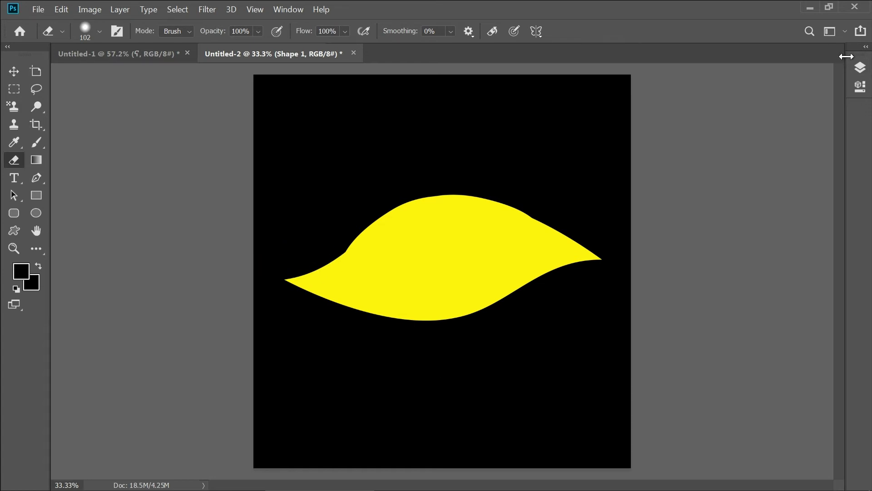
{"action": "left_click", "coordinate": [860, 67]}
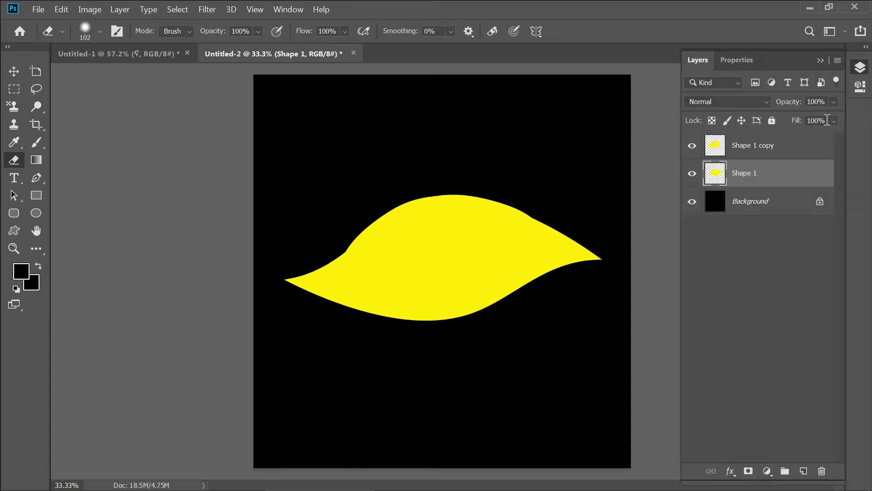
{"action": "left_click", "coordinate": [764, 202]}
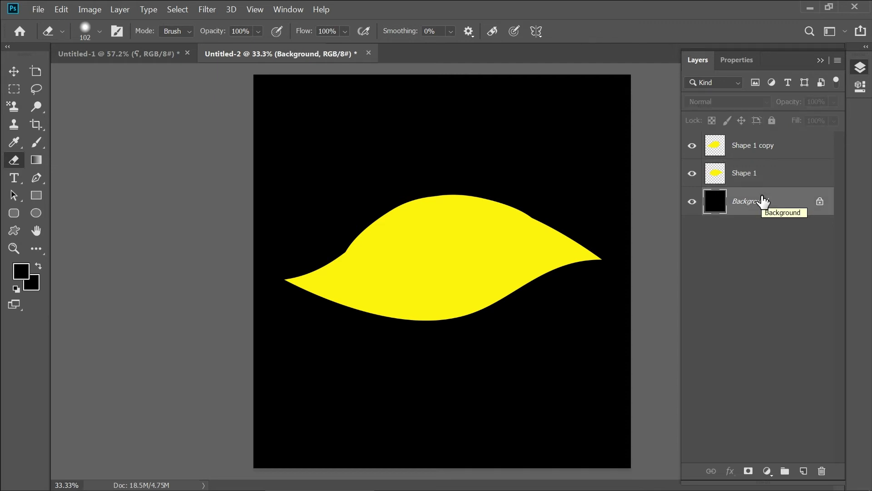
{"action": "left_click", "coordinate": [741, 174]}
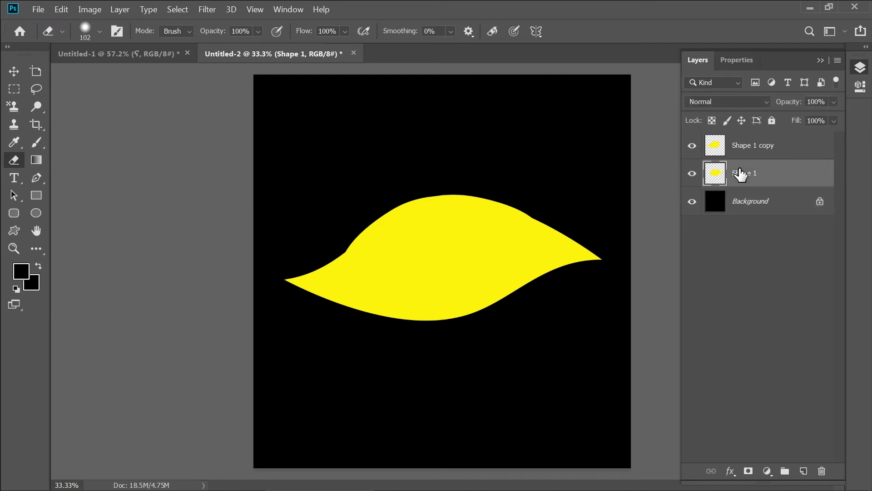
{"action": "left_click_drag", "start_coordinate": [772, 210], "coordinate": [795, 219]}
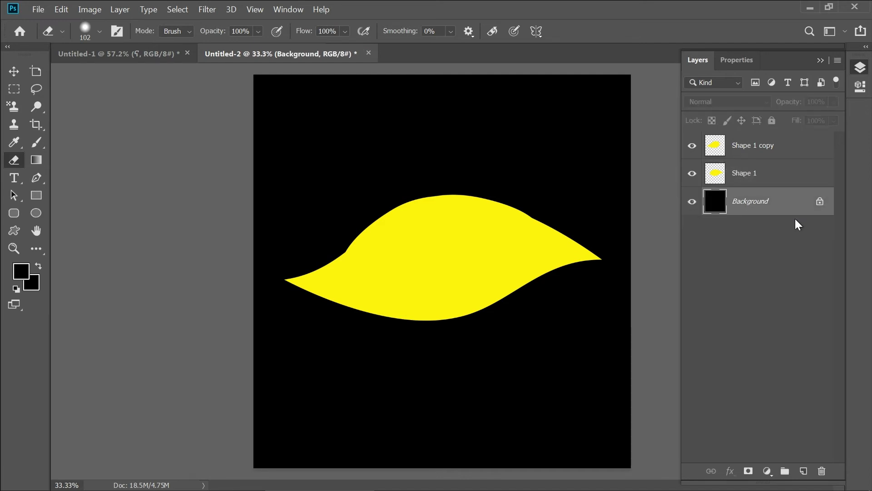
Delete the Background layer and merge Shape 1 and Shape 1 copy into one leaf layer.
{"action": "key", "text": "Delete"}
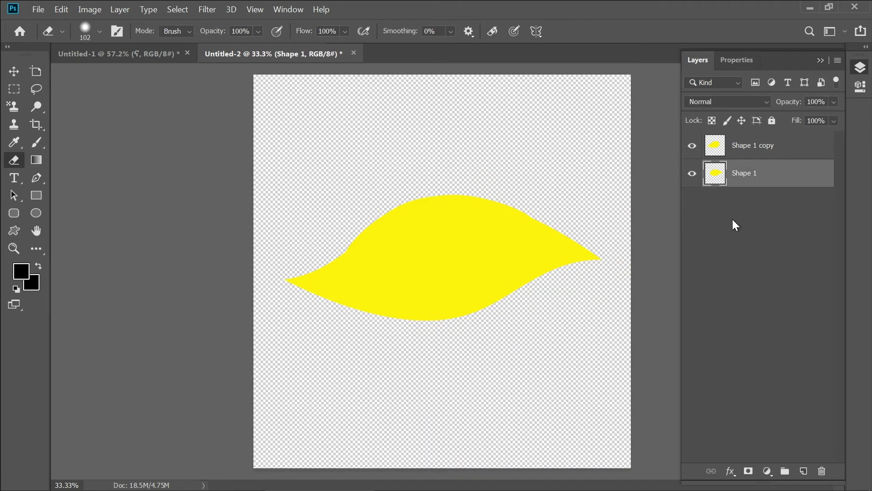
{"action": "left_click", "coordinate": [732, 220]}
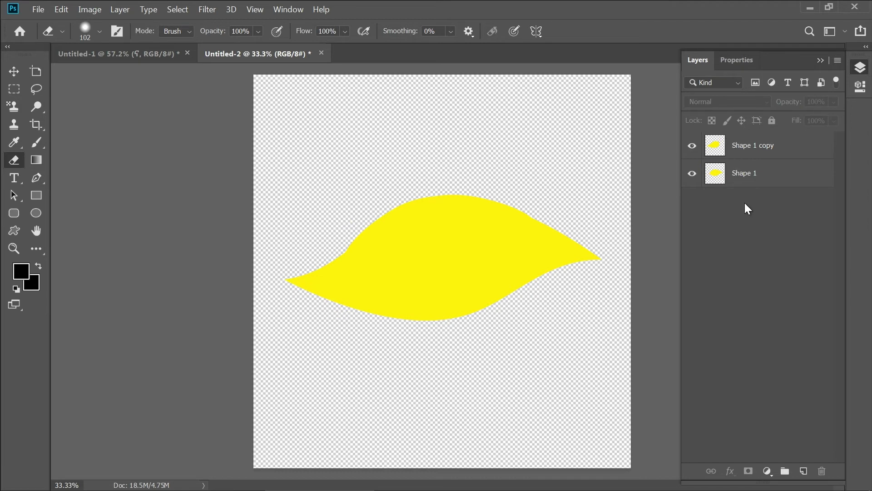
{"action": "left_click", "coordinate": [744, 148]}
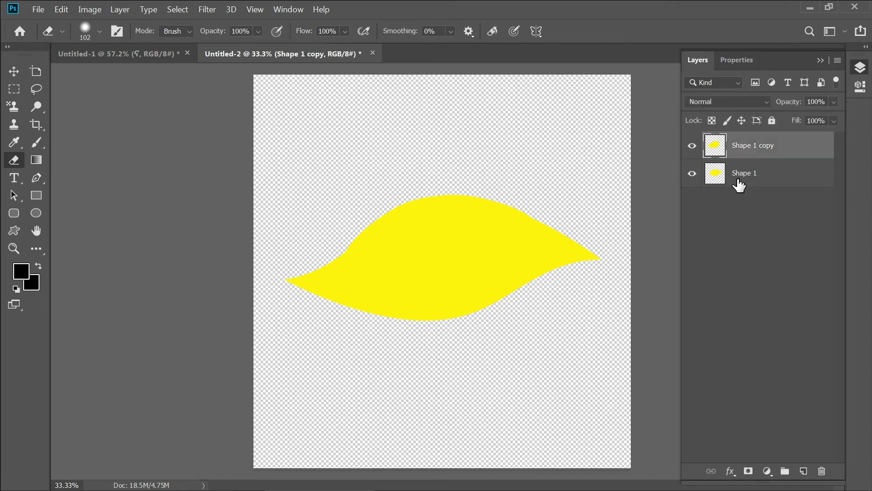
{"action": "left_click", "coordinate": [739, 182], "text": "shift"}
{"action": "right_click", "coordinate": [738, 179]}
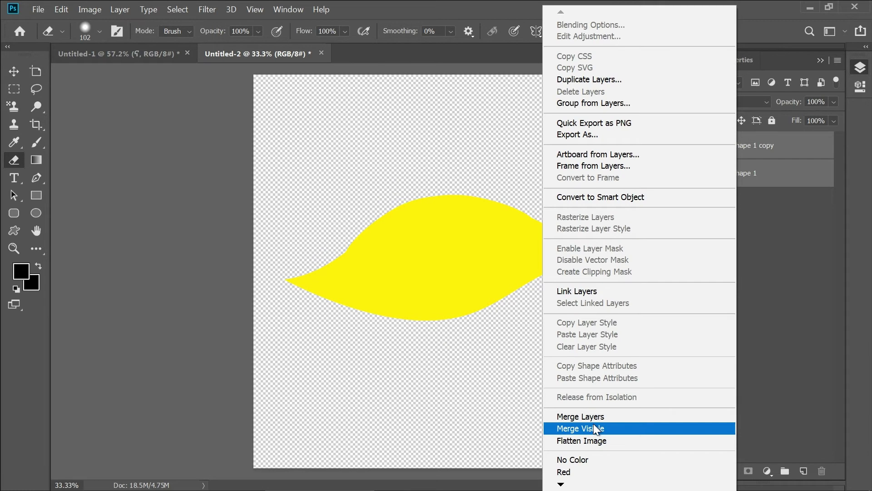
{"action": "left_click", "coordinate": [596, 429]}
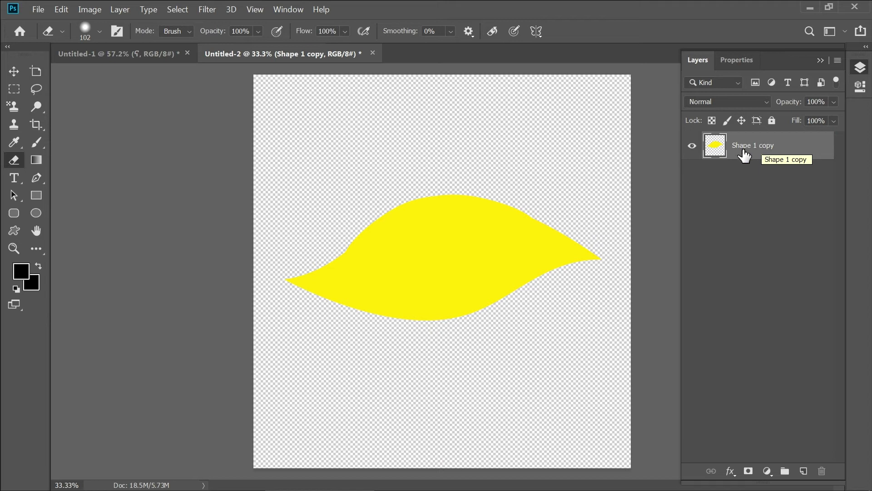
Select the whole canvas and drag the merged leaf over to the Untitled-1 document.
{"action": "key", "text": "ctrl+a"}
{"action": "key", "text": "F7"}
{"action": "left_click_drag", "start_coordinate": [485, 253], "coordinate": [419, 210]}
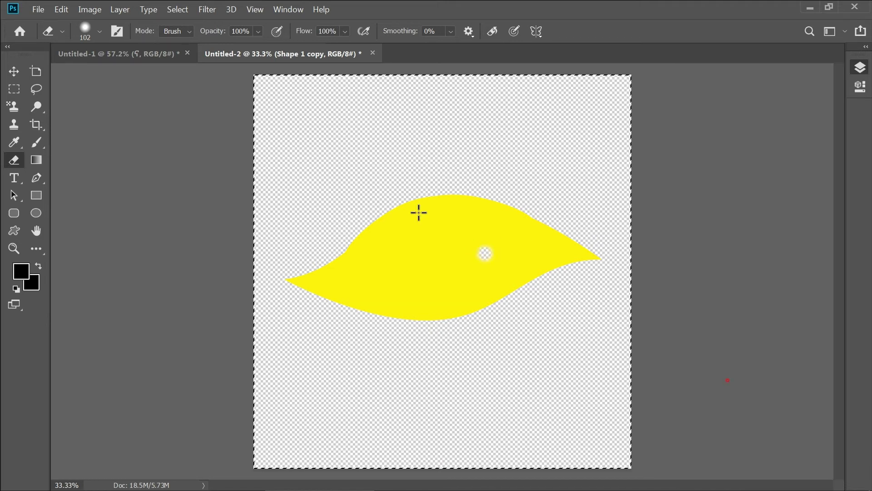
{"action": "key", "text": "ctrl+z"}
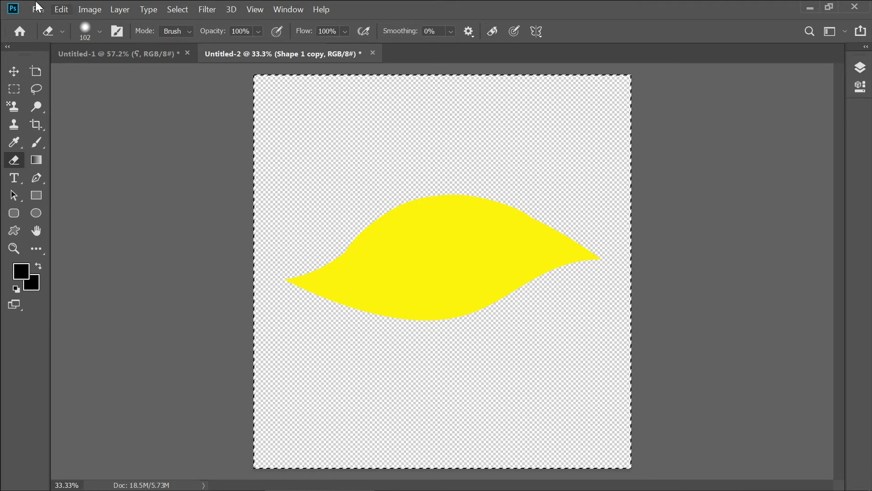
{"action": "left_click", "coordinate": [12, 72]}
{"action": "mouse_move", "coordinate": [361, 218]}
{"action": "left_mouse_down"}
{"action": "mouse_move", "coordinate": [125, 53]}
{"action": "mouse_move", "coordinate": [331, 141]}
{"action": "left_mouse_up"}
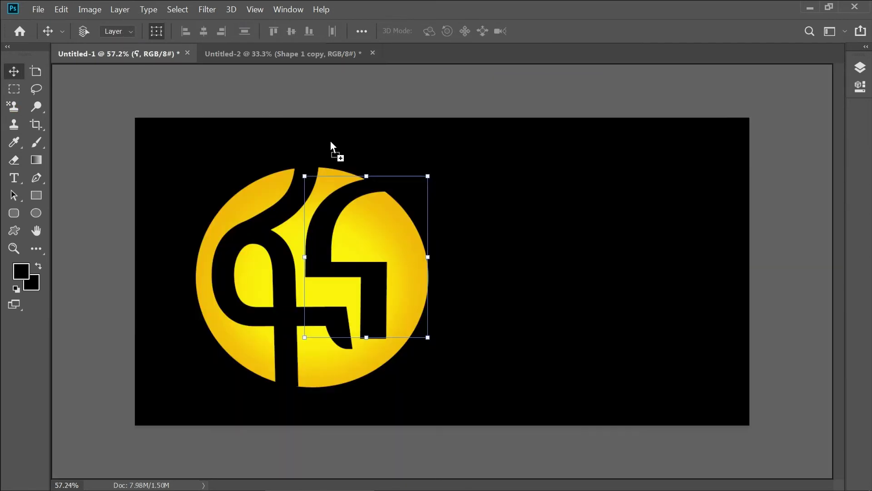
Drop the leaf into the logo document and shrink it to about a quarter size above the circle.
{"action": "left_click_drag", "start_coordinate": [432, 201], "coordinate": [435, 204]}
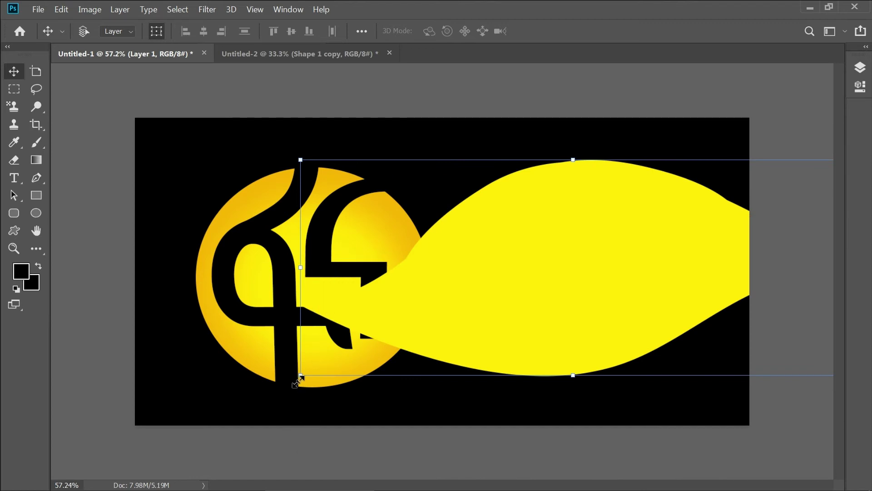
{"action": "left_click_drag", "start_coordinate": [301, 374], "coordinate": [557, 291]}
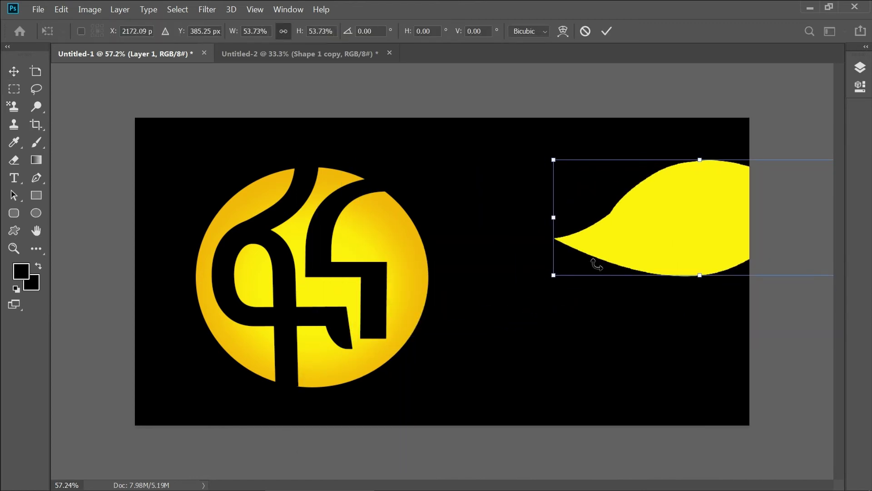
{"action": "mouse_move", "coordinate": [663, 222]}
{"action": "left_mouse_down"}
{"action": "mouse_move", "coordinate": [310, 240]}
{"action": "mouse_move", "coordinate": [271, 250]}
{"action": "left_mouse_up"}
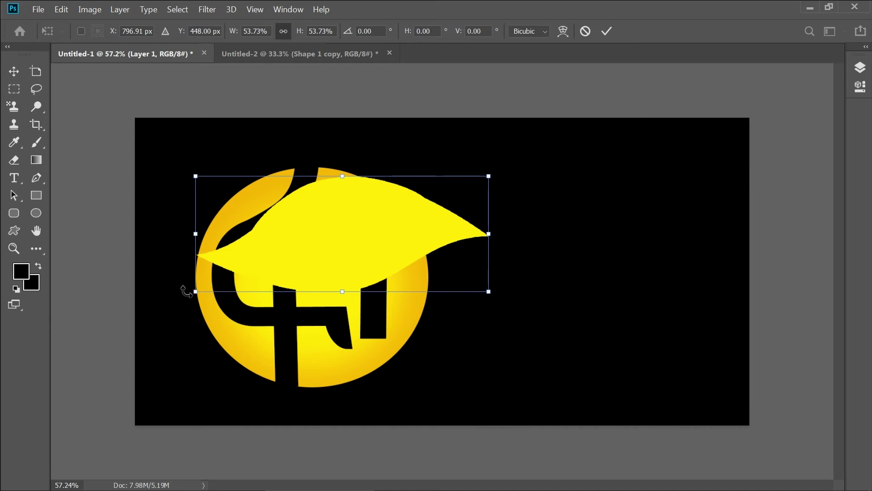
{"action": "left_click_drag", "start_coordinate": [200, 291], "coordinate": [363, 226]}
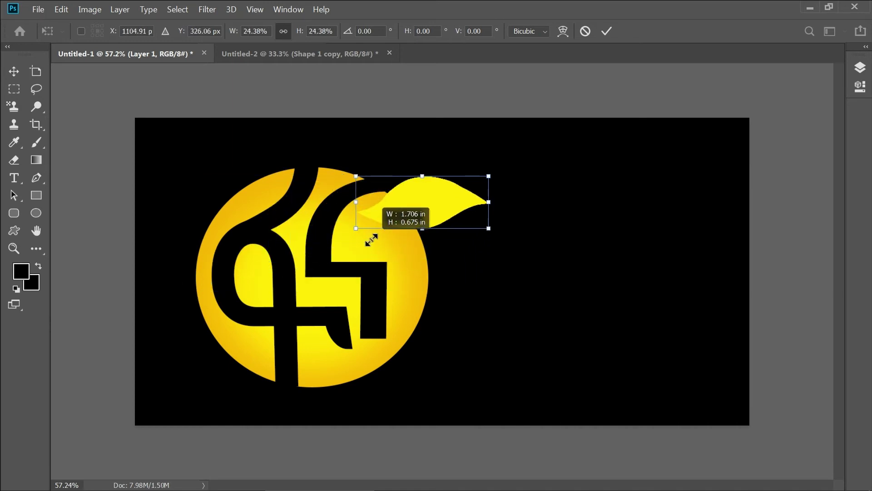
{"action": "left_click_drag", "start_coordinate": [419, 205], "coordinate": [420, 179]}
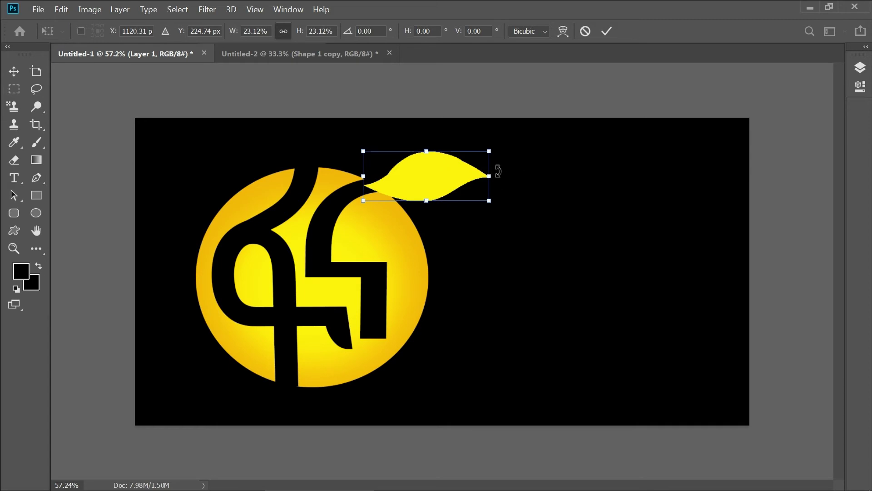
Widen, tilt to about −11.34° and fine-tune the leaf on the circle's top edge, then apply.
{"action": "left_click_drag", "start_coordinate": [489, 175], "coordinate": [539, 171]}
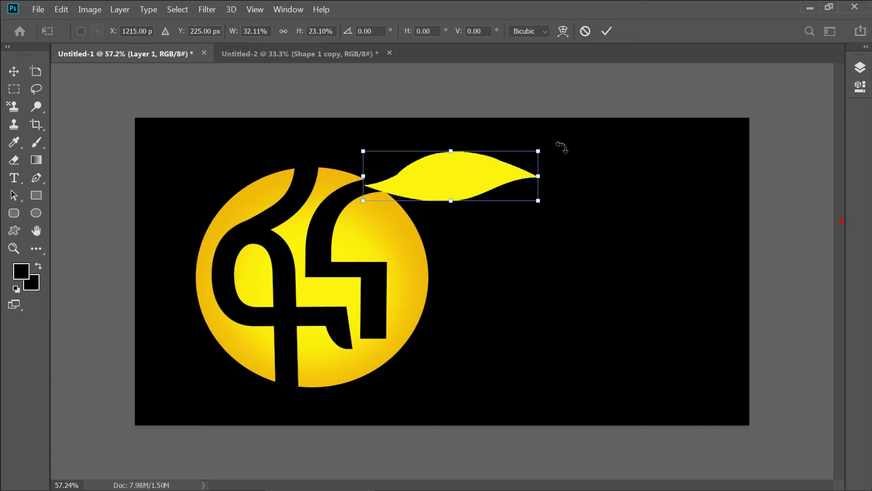
{"action": "left_click_drag", "start_coordinate": [559, 146], "coordinate": [556, 126]}
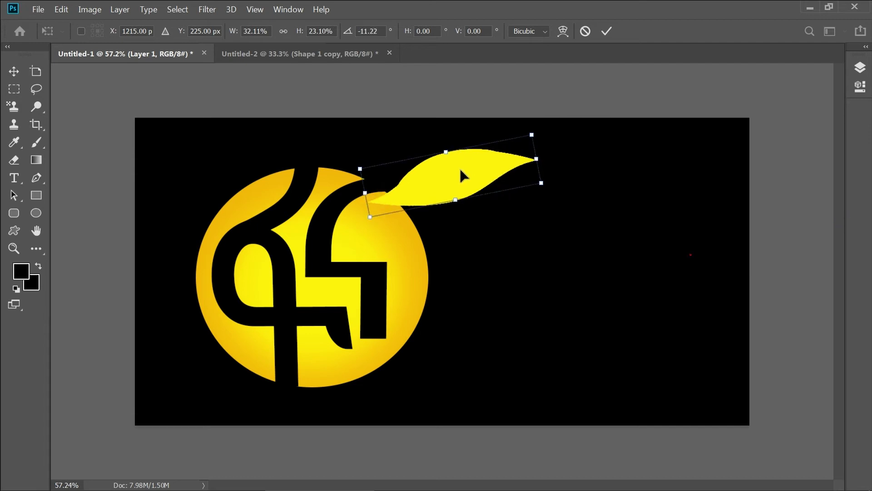
{"action": "left_click_drag", "start_coordinate": [459, 165], "coordinate": [452, 149]}
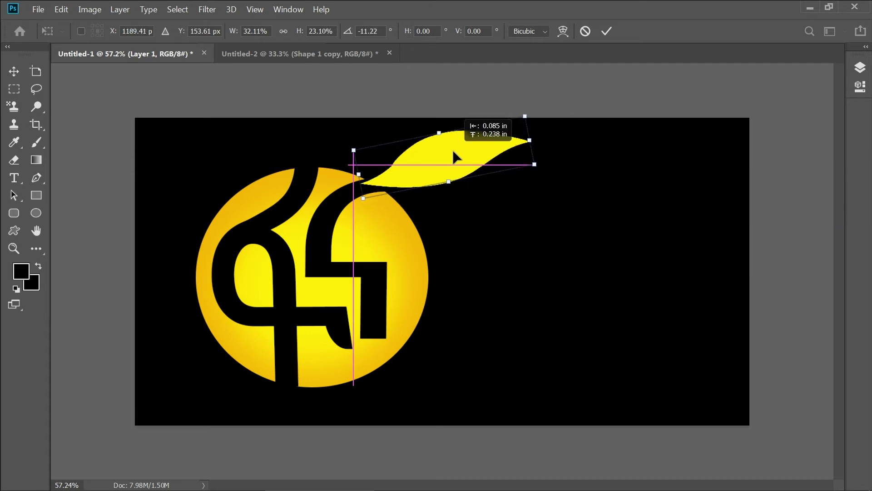
{"action": "left_click_drag", "start_coordinate": [453, 157], "coordinate": [450, 158]}
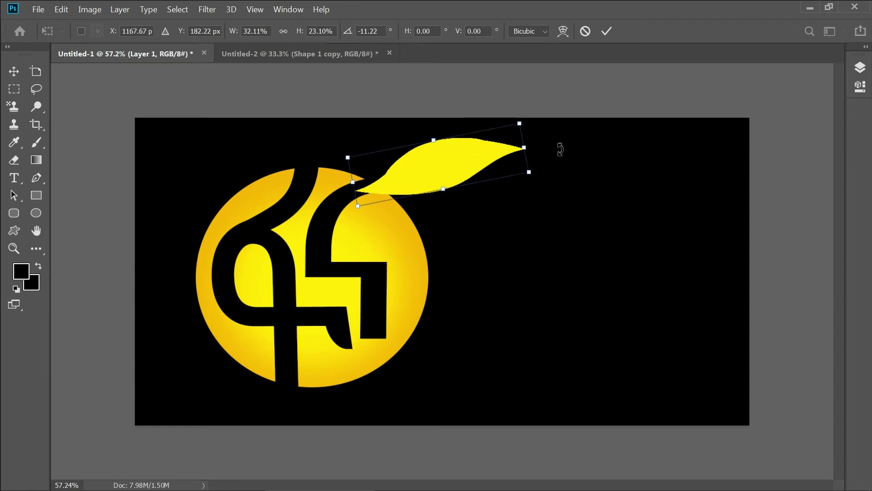
{"action": "mouse_move", "coordinate": [528, 141]}
{"action": "left_mouse_down"}
{"action": "mouse_move", "coordinate": [529, 156]}
{"action": "mouse_move", "coordinate": [522, 143]}
{"action": "mouse_move", "coordinate": [529, 142]}
{"action": "left_mouse_up"}
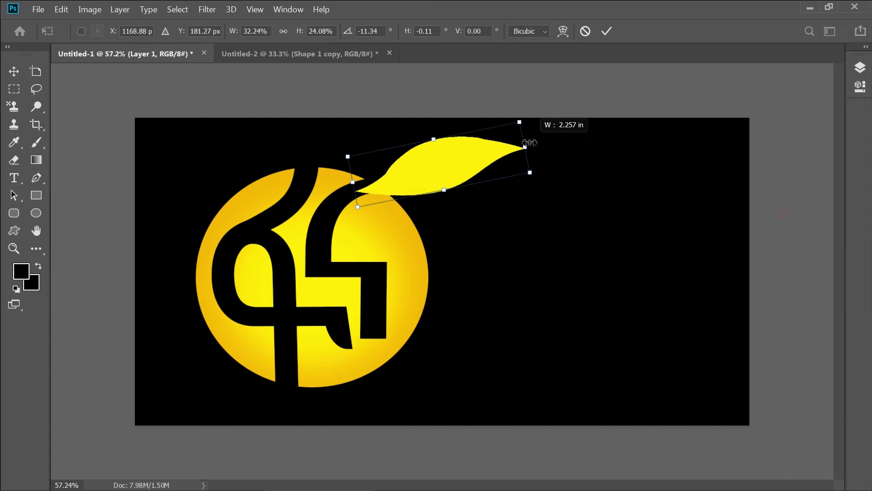
{"action": "mouse_move", "coordinate": [471, 163]}
{"action": "left_mouse_down"}
{"action": "mouse_move", "coordinate": [470, 152]}
{"action": "mouse_move", "coordinate": [472, 159]}
{"action": "left_mouse_up"}
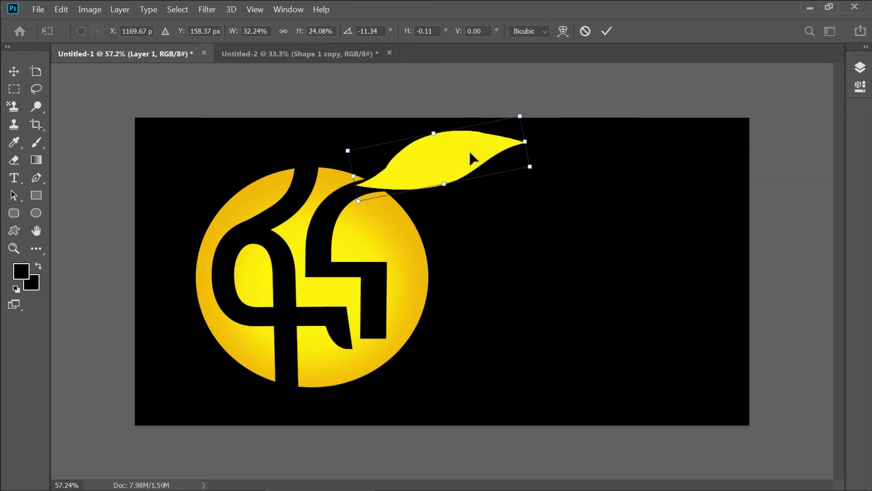
{"action": "left_click_drag", "start_coordinate": [535, 143], "coordinate": [501, 145]}
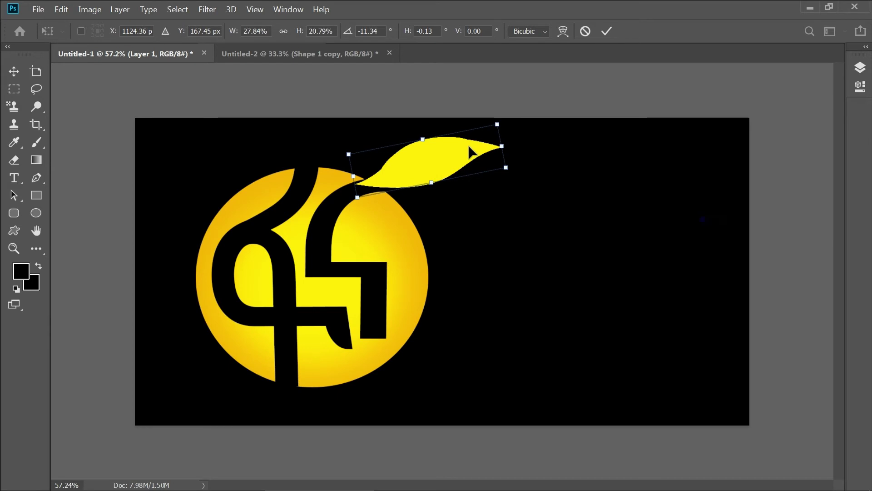
{"action": "key", "text": "Return"}
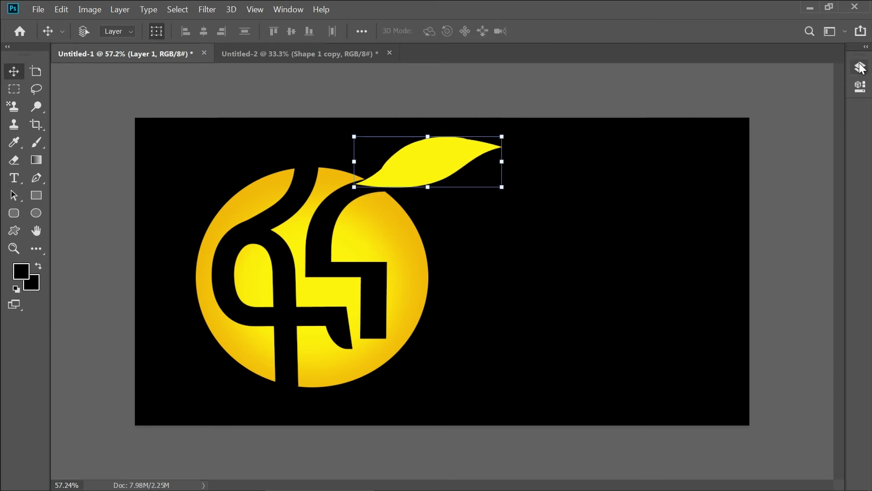
In Layer 1's Blending Options, leave Bevel & Emboss off and enable a second Inner Shadow.
{"action": "left_click", "coordinate": [860, 67]}
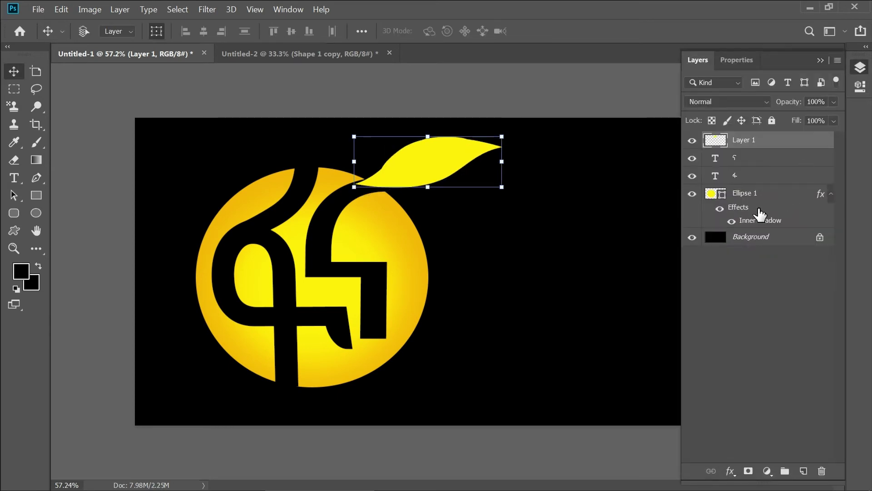
{"action": "right_click", "coordinate": [747, 141]}
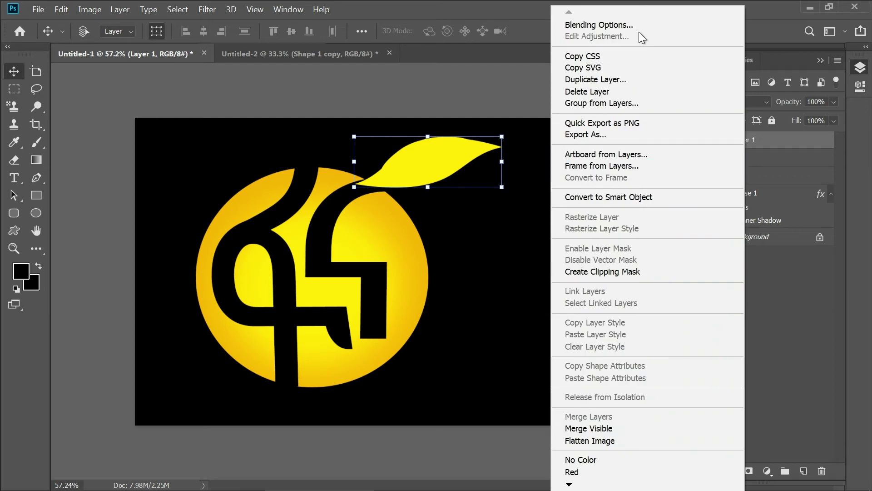
{"action": "left_click", "coordinate": [615, 26]}
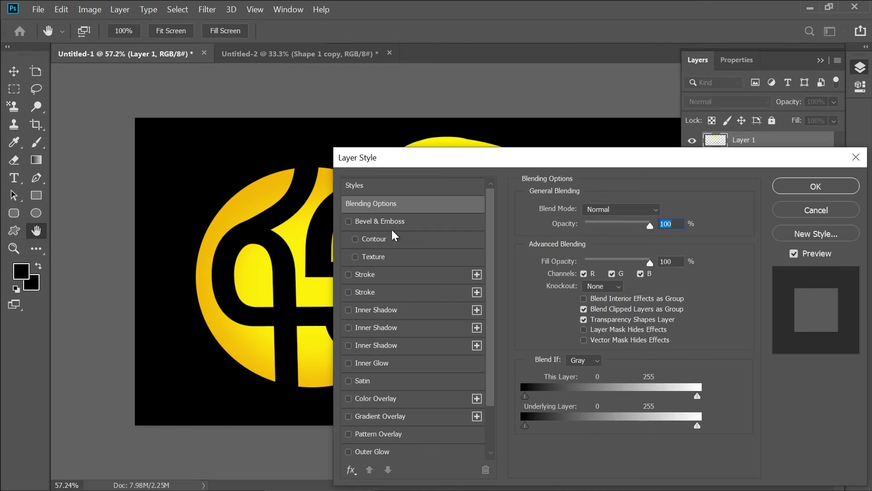
{"action": "left_click", "coordinate": [381, 222]}
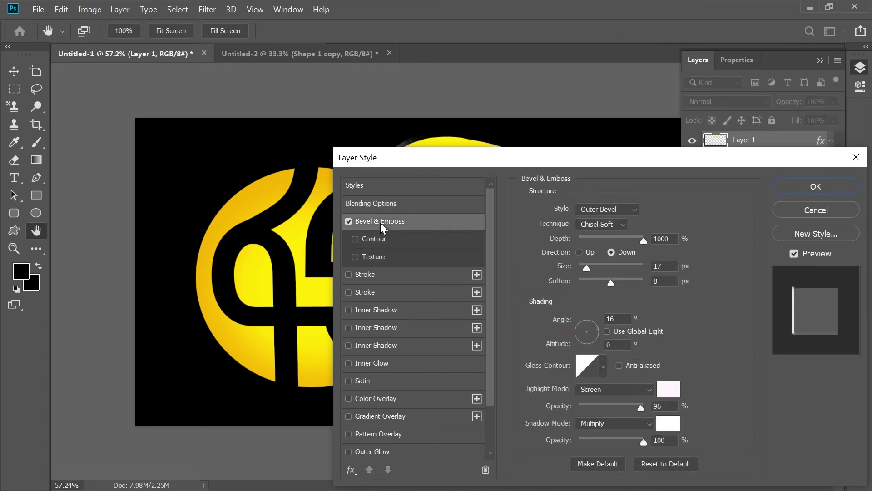
{"action": "left_click", "coordinate": [349, 221]}
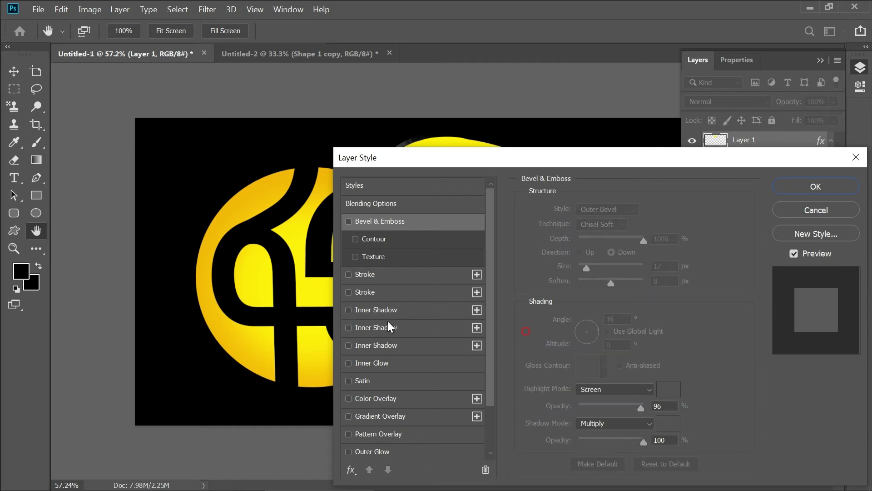
{"action": "left_click", "coordinate": [347, 327]}
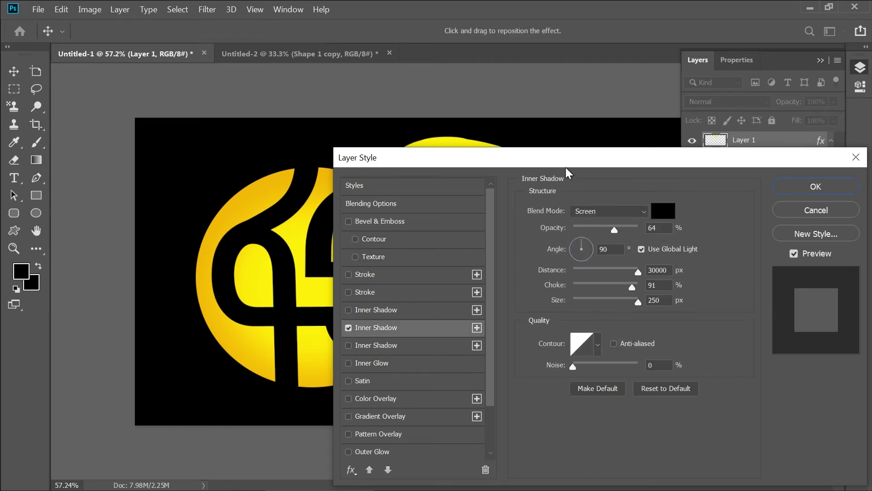
{"action": "mouse_move", "coordinate": [525, 156]}
{"action": "left_mouse_down"}
{"action": "mouse_move", "coordinate": [675, 176]}
{"action": "mouse_move", "coordinate": [627, 171]}
{"action": "left_mouse_up"}
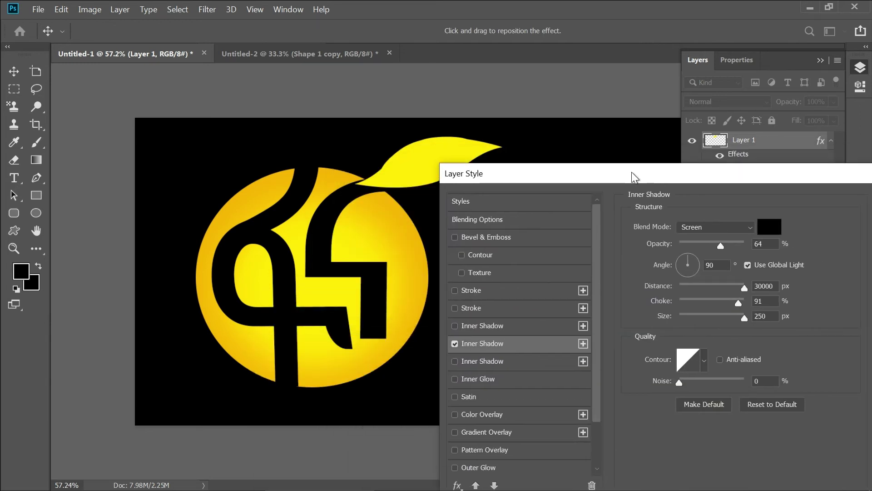
{"action": "left_click_drag", "start_coordinate": [721, 247], "coordinate": [750, 250]}
{"action": "left_click", "coordinate": [529, 342]}
Set the first Inner Shadow to 29% opacity, a larger size and 0% choke.
{"action": "left_click", "coordinate": [482, 324]}
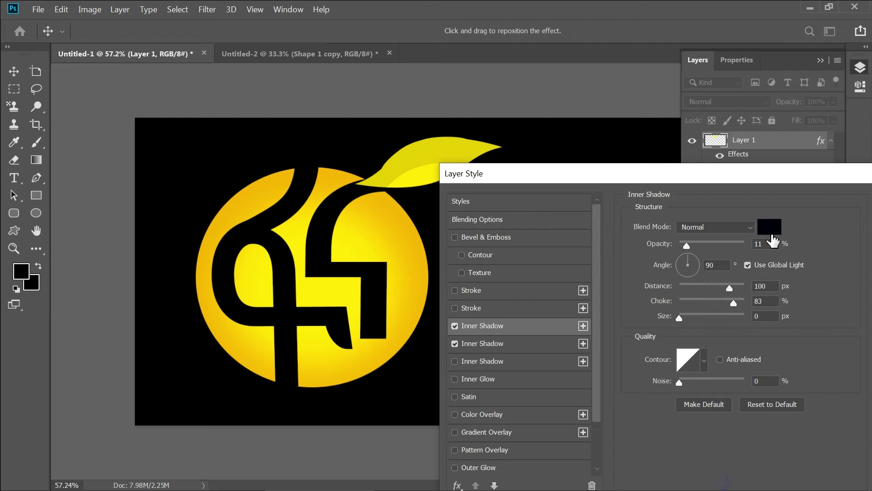
{"action": "mouse_move", "coordinate": [696, 239]}
{"action": "left_mouse_down"}
{"action": "mouse_move", "coordinate": [727, 241]}
{"action": "mouse_move", "coordinate": [700, 244]}
{"action": "left_mouse_up"}
{"action": "mouse_move", "coordinate": [688, 317]}
{"action": "left_mouse_down"}
{"action": "mouse_move", "coordinate": [728, 320]}
{"action": "mouse_move", "coordinate": [719, 304]}
{"action": "mouse_move", "coordinate": [656, 305]}
{"action": "left_mouse_up"}
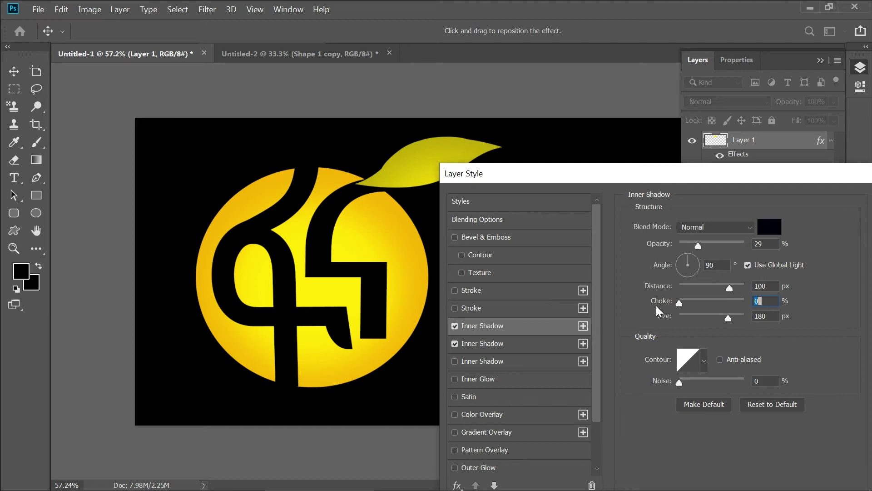
{"action": "mouse_move", "coordinate": [704, 283]}
{"action": "left_mouse_down"}
{"action": "mouse_move", "coordinate": [673, 288]}
{"action": "mouse_move", "coordinate": [697, 291]}
{"action": "left_mouse_up"}
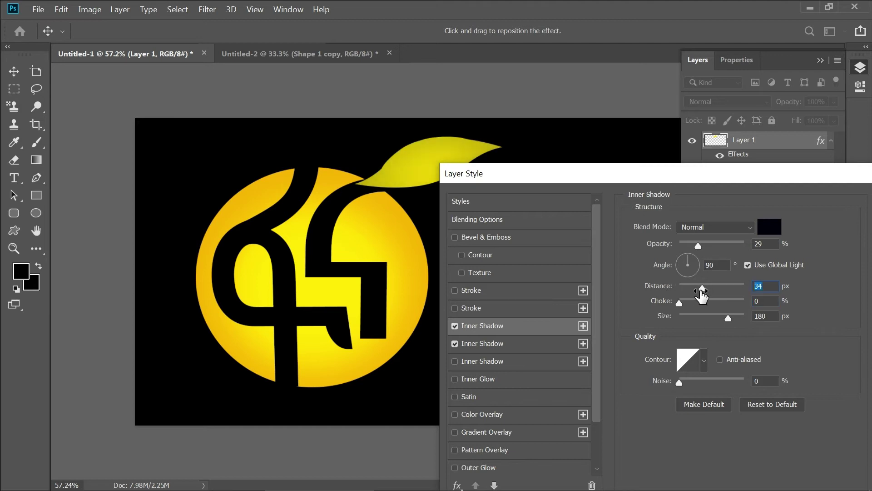
Set the second Inner Shadow to 16 px size, 20 px distance and 34% choke.
{"action": "left_click", "coordinate": [534, 344]}
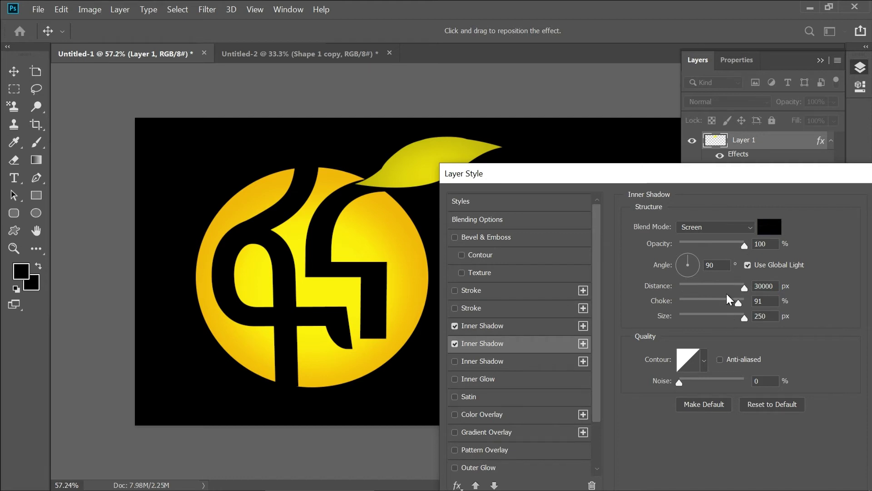
{"action": "left_click_drag", "start_coordinate": [717, 320], "coordinate": [688, 320]}
{"action": "left_click", "coordinate": [702, 299]}
{"action": "left_click_drag", "start_coordinate": [701, 285], "coordinate": [693, 320]}
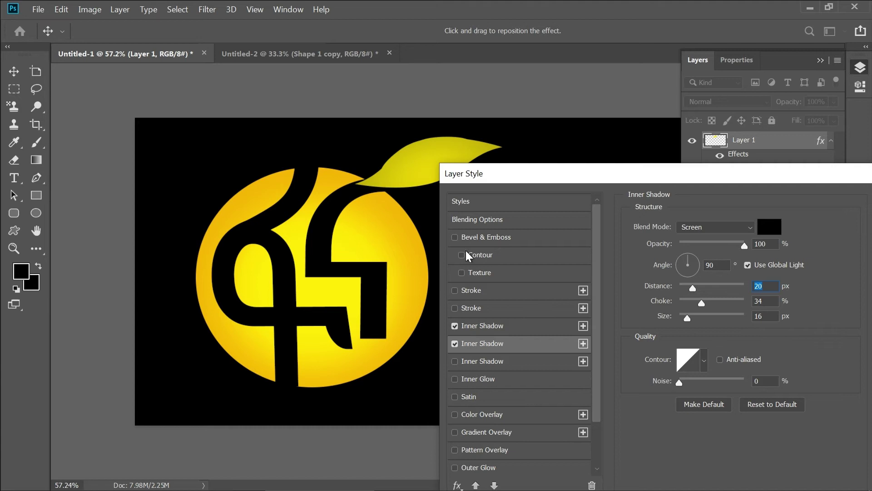
Increase the first Inner Shadow's distance and add an orange Color Overlay.
{"action": "left_click", "coordinate": [507, 329]}
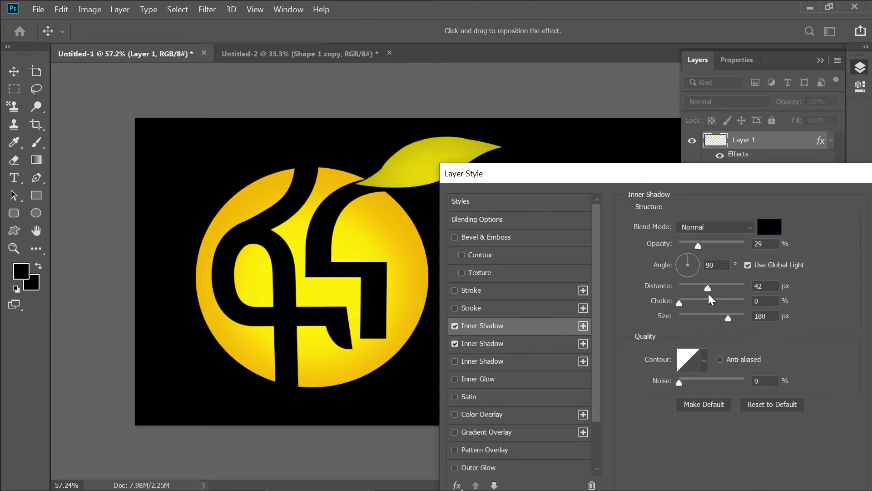
{"action": "left_click_drag", "start_coordinate": [707, 287], "coordinate": [725, 287]}
{"action": "left_click", "coordinate": [479, 413]}
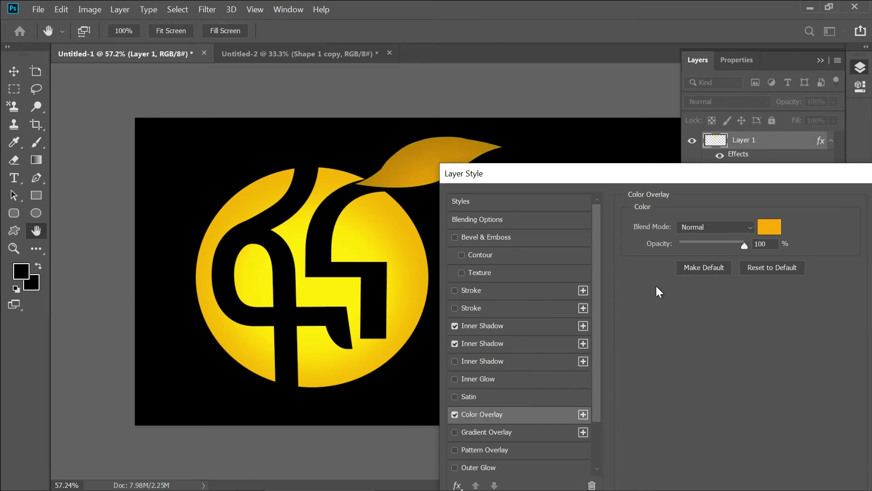
Lower the Color Overlay to 64% and add a third, white Inner Shadow with reduced opacity.
{"action": "left_click_drag", "start_coordinate": [744, 245], "coordinate": [722, 246]}
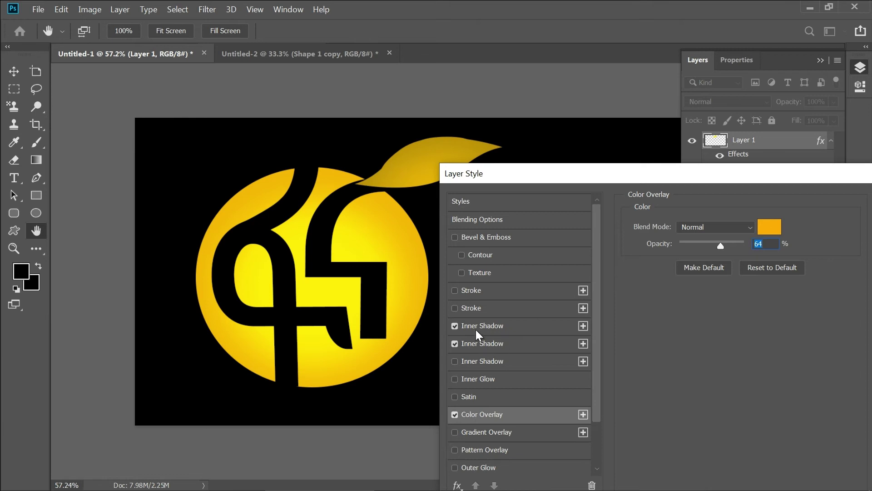
{"action": "left_click", "coordinate": [472, 366]}
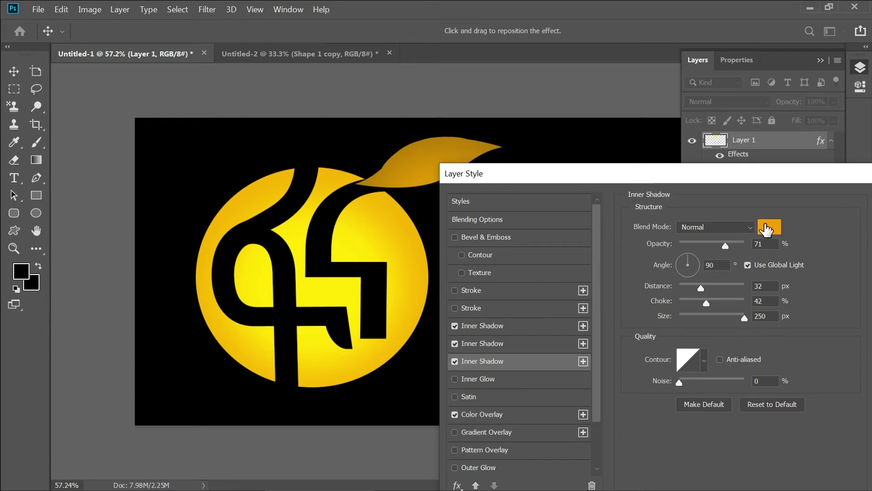
{"action": "left_click", "coordinate": [766, 229]}
{"action": "left_click_drag", "start_coordinate": [177, 176], "coordinate": [216, 116]}
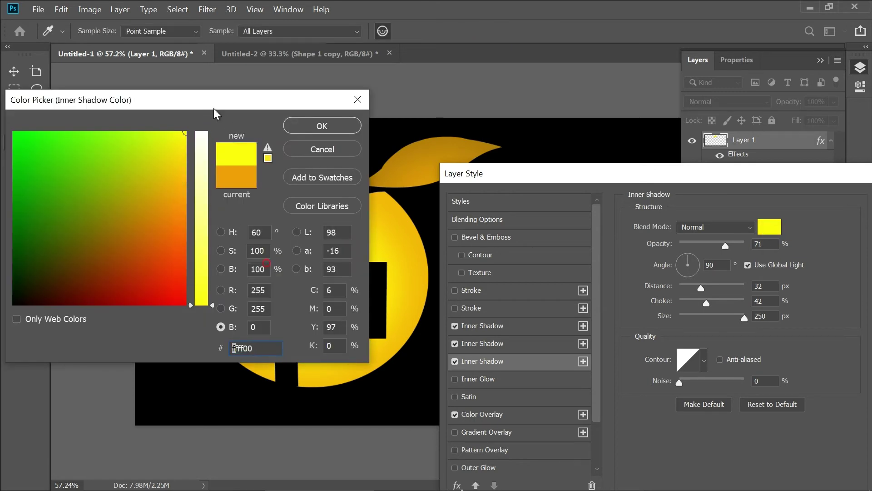
{"action": "double_click", "coordinate": [272, 349]}
{"action": "type", "text": "ffffff"}
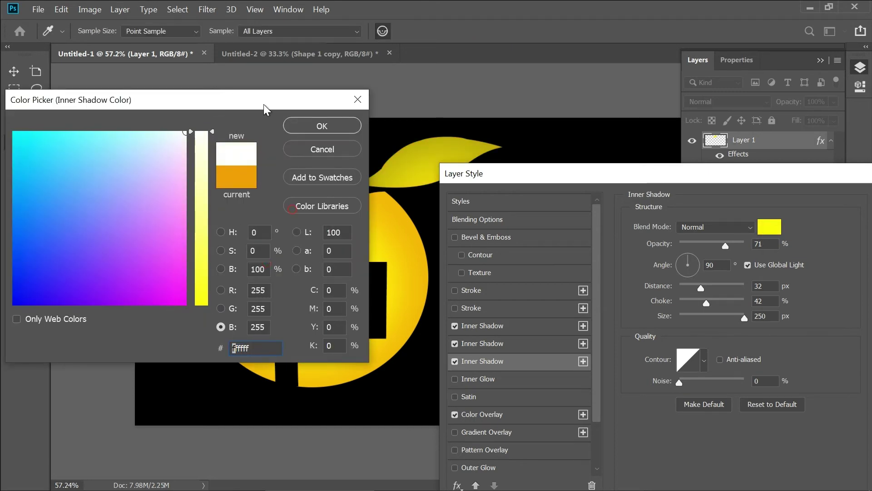
{"action": "left_click", "coordinate": [318, 129]}
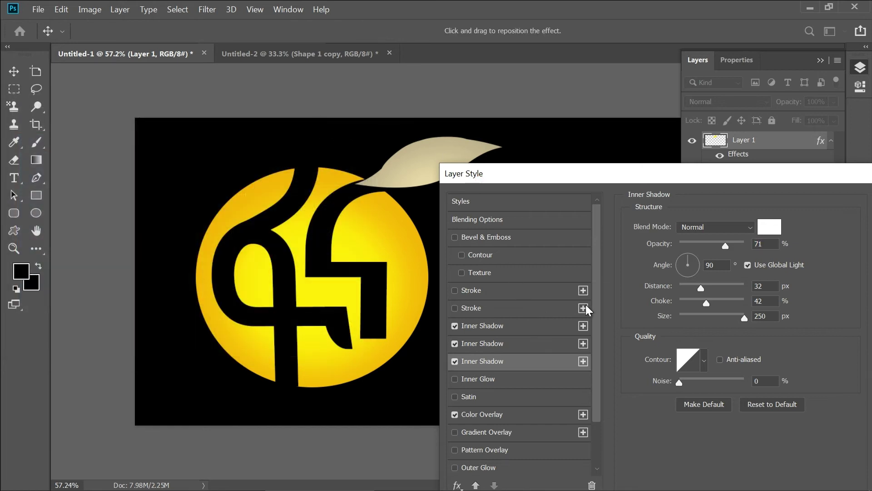
{"action": "left_click_drag", "start_coordinate": [710, 244], "coordinate": [693, 242]}
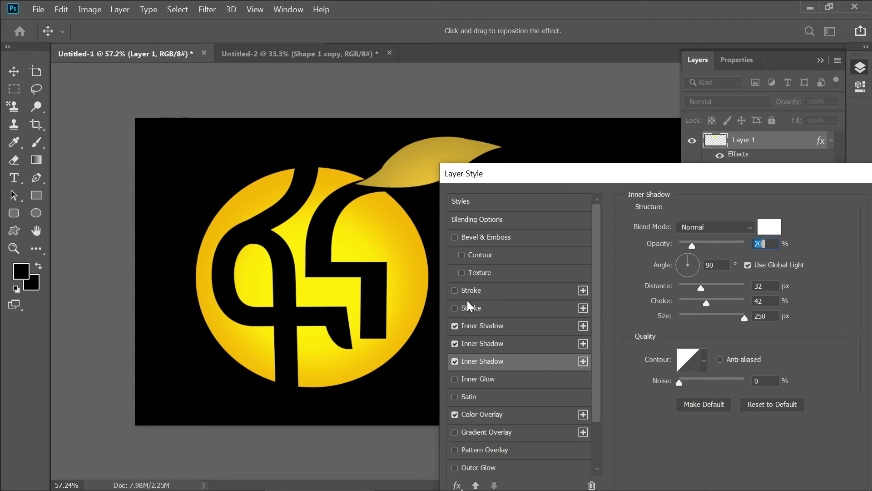
Set the first Inner Shadow's angle to -176° and its opacity to 28%.
{"action": "left_click", "coordinate": [477, 328]}
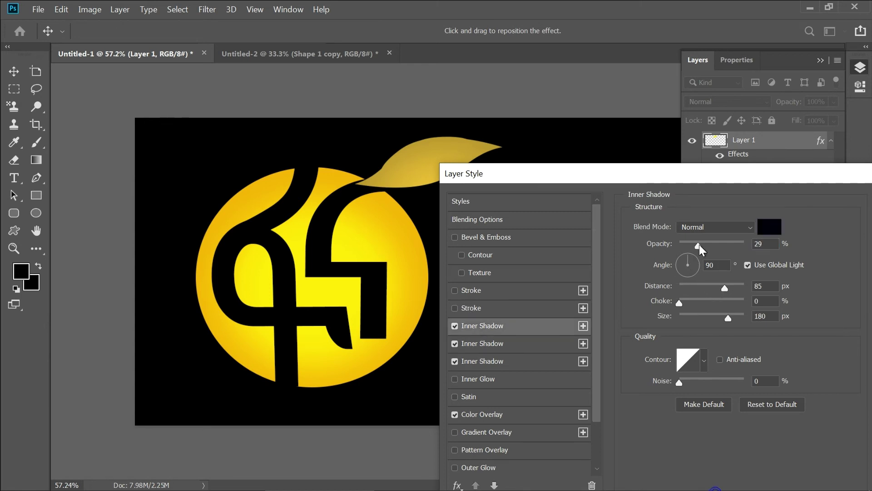
{"action": "left_click_drag", "start_coordinate": [702, 243], "coordinate": [712, 246]}
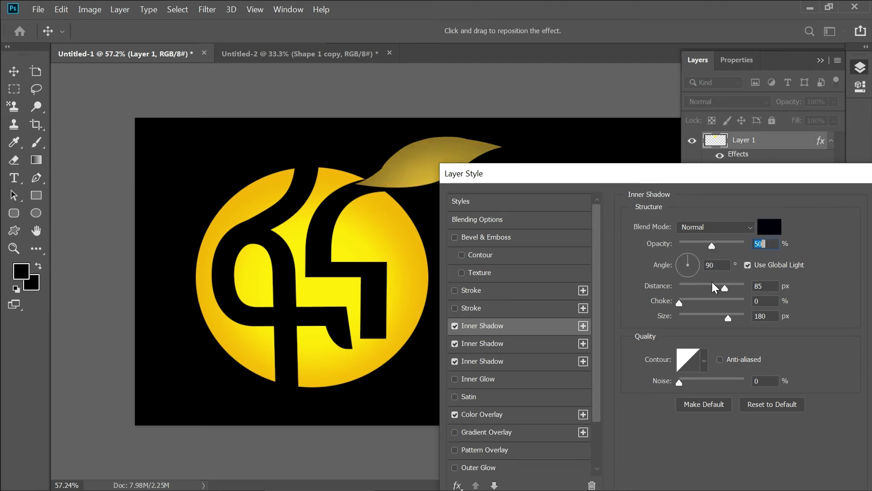
{"action": "left_click", "coordinate": [692, 261]}
{"action": "left_click", "coordinate": [692, 270]}
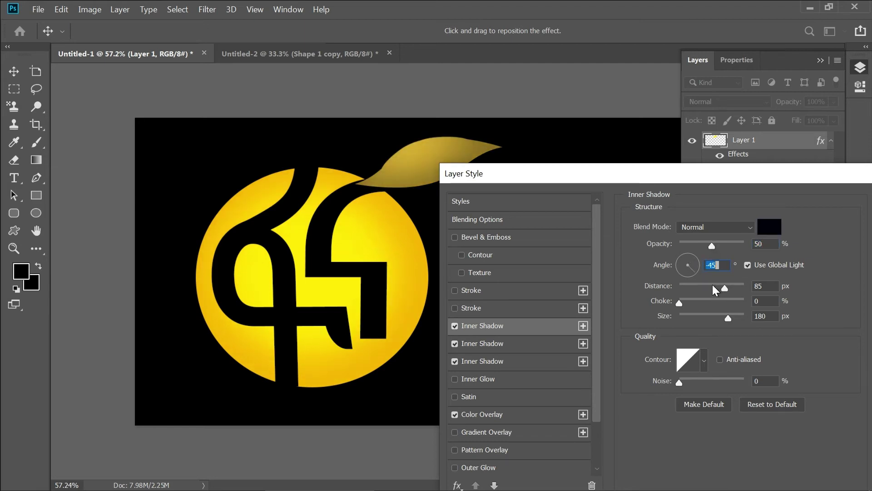
{"action": "left_click", "coordinate": [674, 266]}
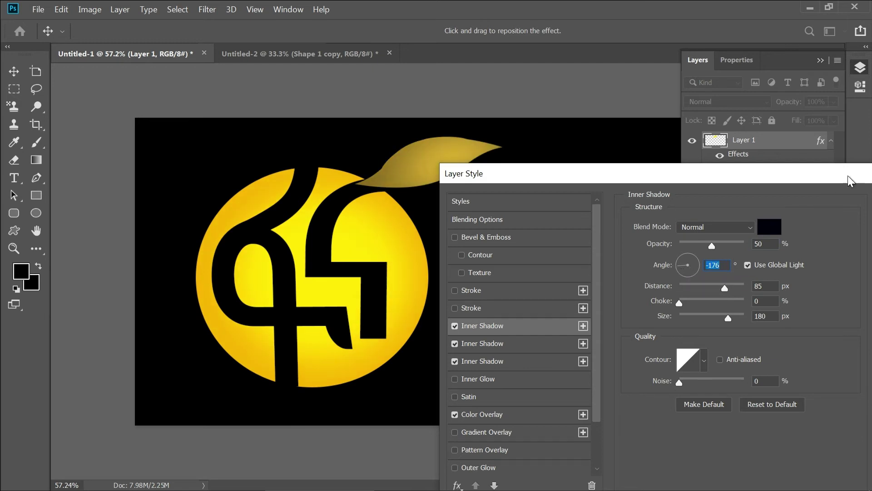
{"action": "left_click_drag", "start_coordinate": [768, 172], "coordinate": [612, 228]}
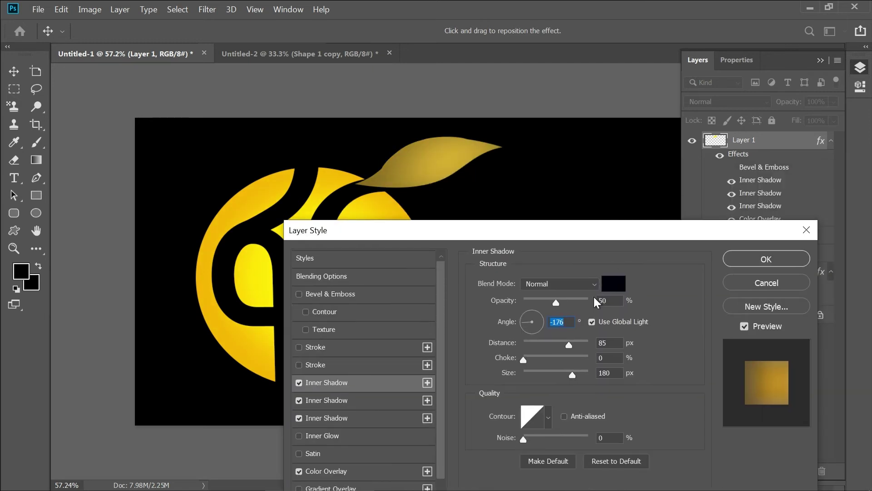
{"action": "left_click_drag", "start_coordinate": [546, 298], "coordinate": [542, 298]}
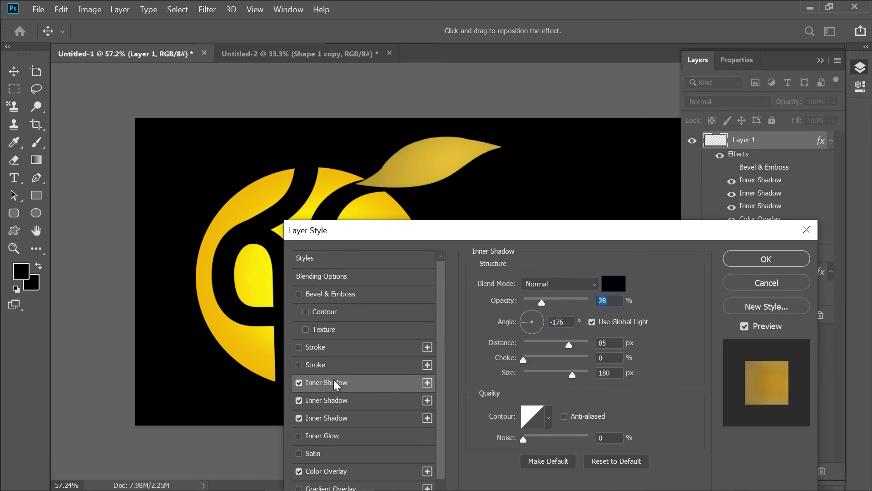
Disable the second and third Inner Shadow entries and apply the layer style.
{"action": "left_click", "coordinate": [300, 399]}
{"action": "left_click", "coordinate": [299, 420]}
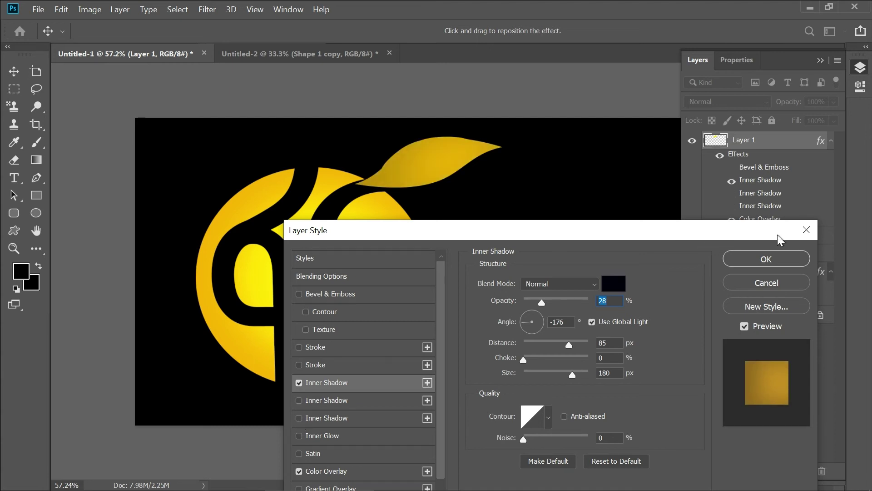
{"action": "left_click", "coordinate": [761, 252]}
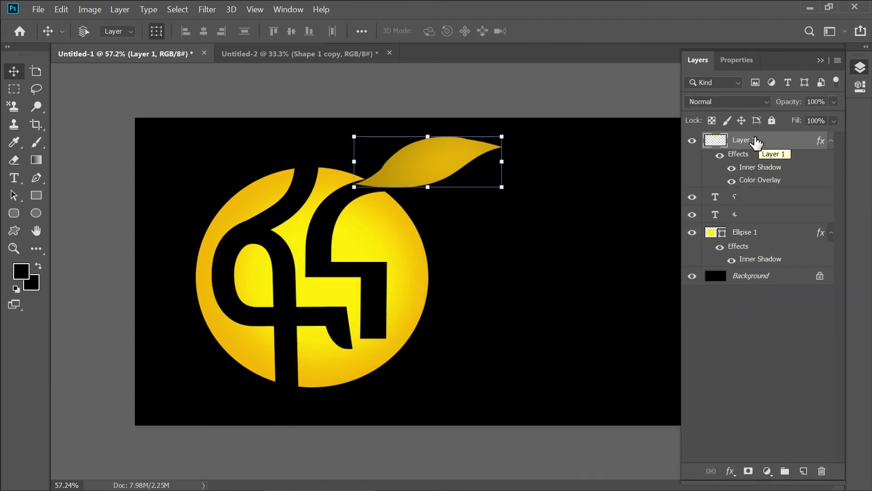
Rasterize the leaf layer's (Layer 1) style into plain pixels.
{"action": "right_click", "coordinate": [755, 140]}
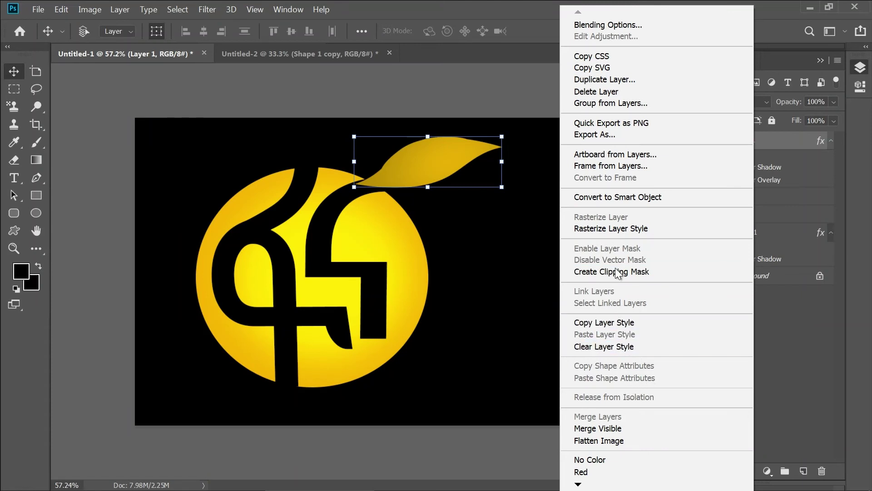
{"action": "left_click", "coordinate": [609, 228]}
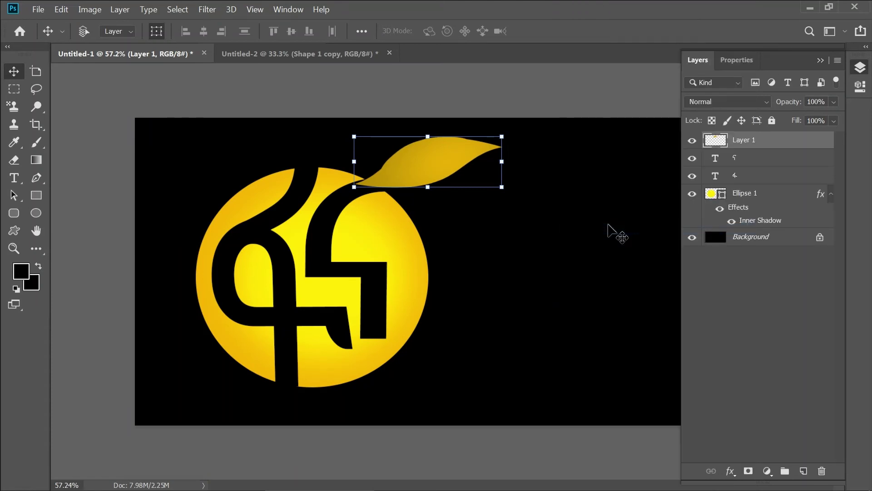
{"action": "right_click", "coordinate": [744, 138]}
{"action": "left_click", "coordinate": [790, 149]}
Rasterize Ellipse 1 with its inner shadow merged, and hide the side panels.
{"action": "left_click", "coordinate": [743, 195]}
{"action": "right_click", "coordinate": [743, 196]}
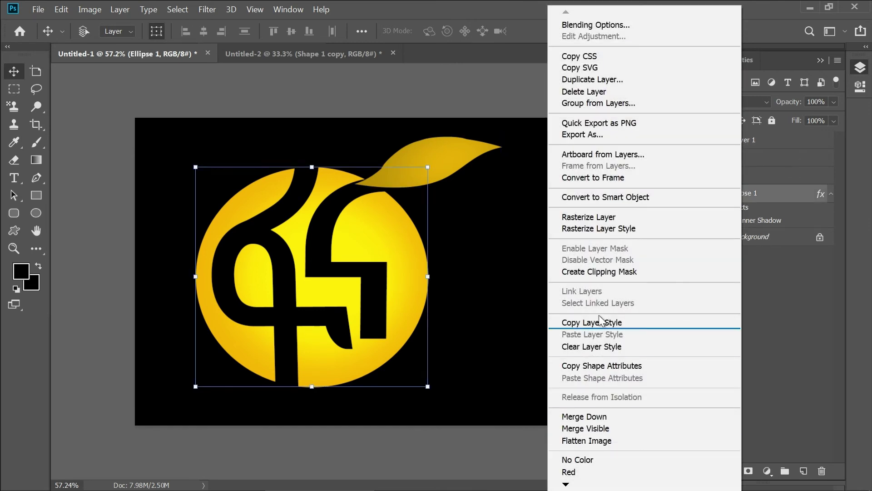
{"action": "left_click", "coordinate": [614, 225]}
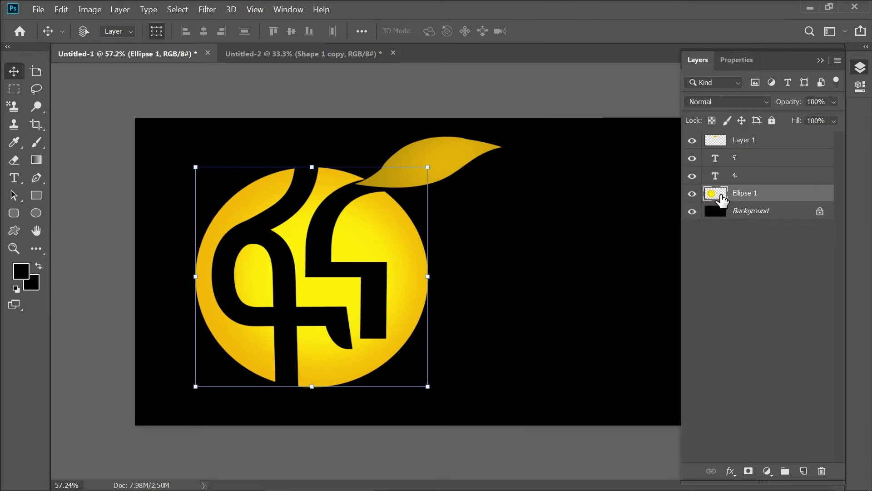
{"action": "key", "text": "F7"}
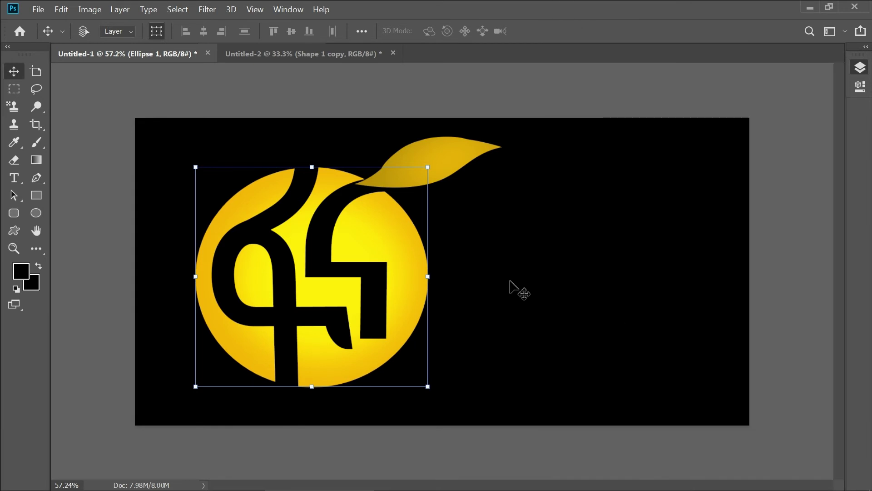
{"action": "left_click", "coordinate": [9, 179]}
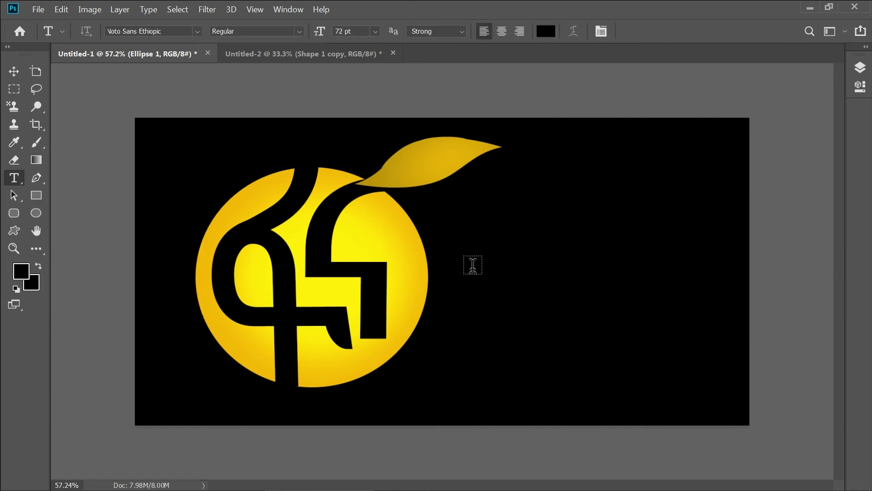
Start the FANA text line to the right of the yellow circle.
{"action": "left_click", "coordinate": [470, 258]}
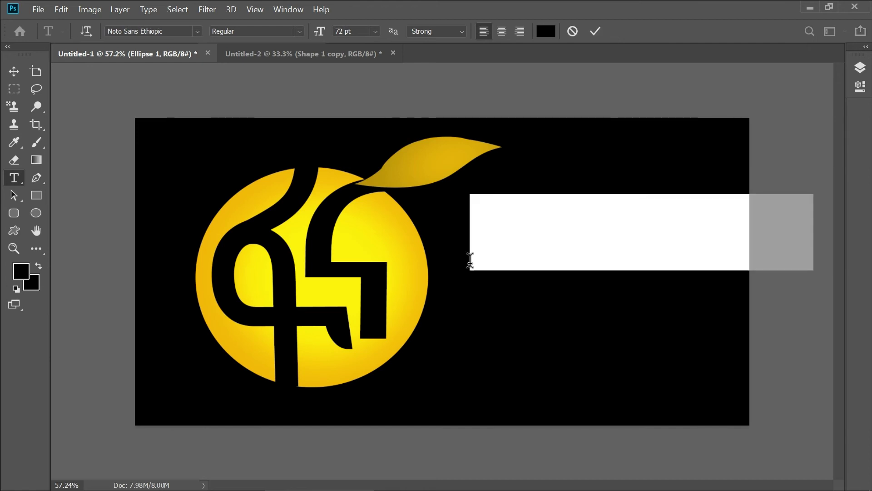
{"action": "key", "text": "BackSpace"}
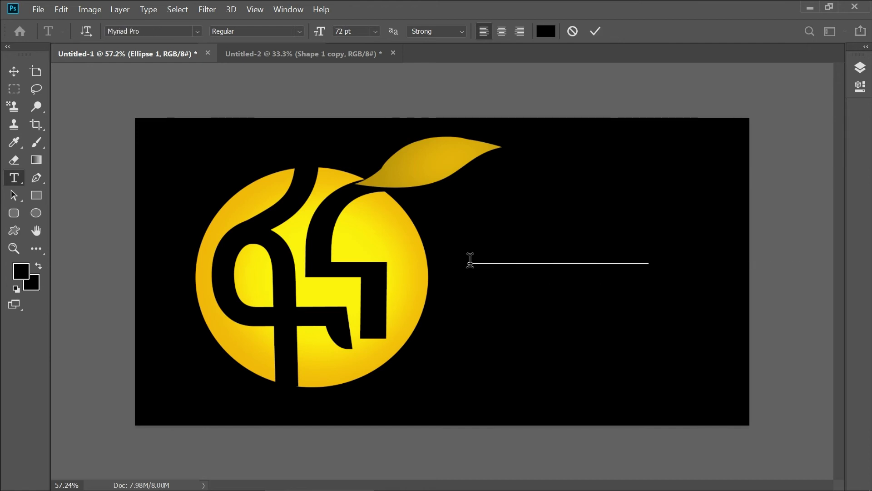
{"action": "key", "text": "ctrl+z"}
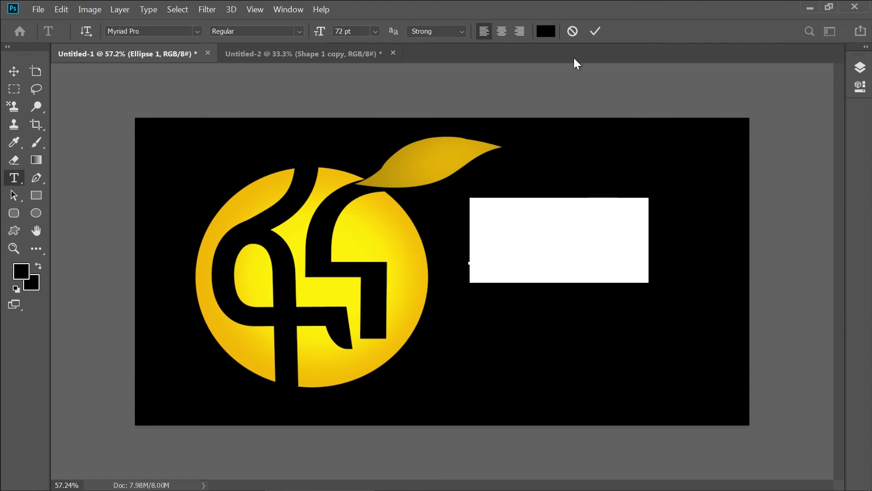
Colour the FANA text dark blue #205886 and commit it.
{"action": "left_click", "coordinate": [552, 29]}
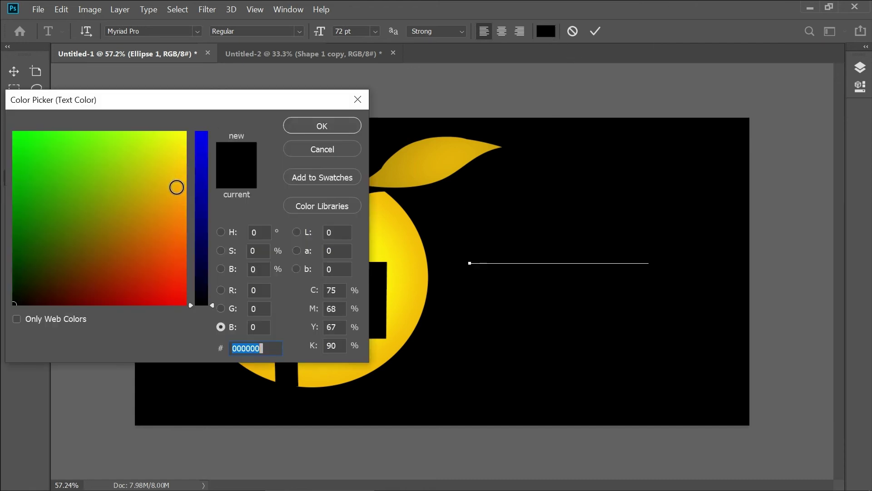
{"action": "left_click", "coordinate": [206, 185]}
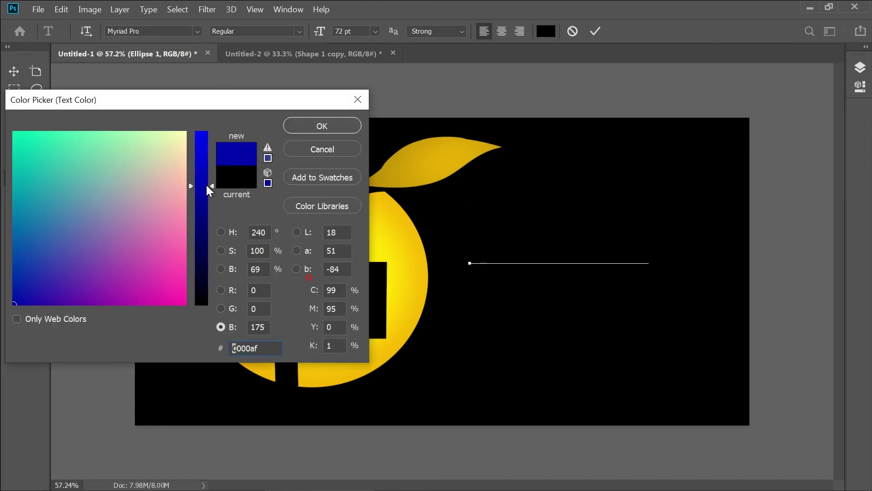
{"action": "left_click", "coordinate": [197, 213]}
{"action": "left_click", "coordinate": [41, 187]}
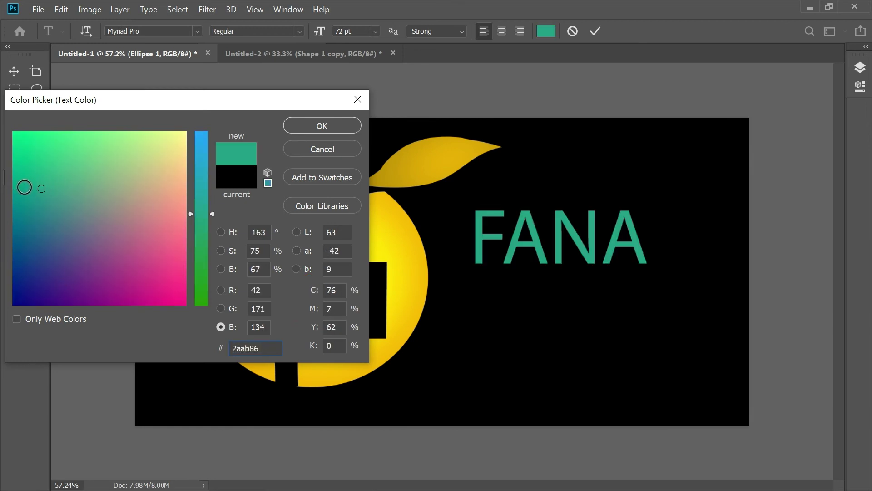
{"action": "left_click_drag", "start_coordinate": [41, 188], "coordinate": [35, 244]}
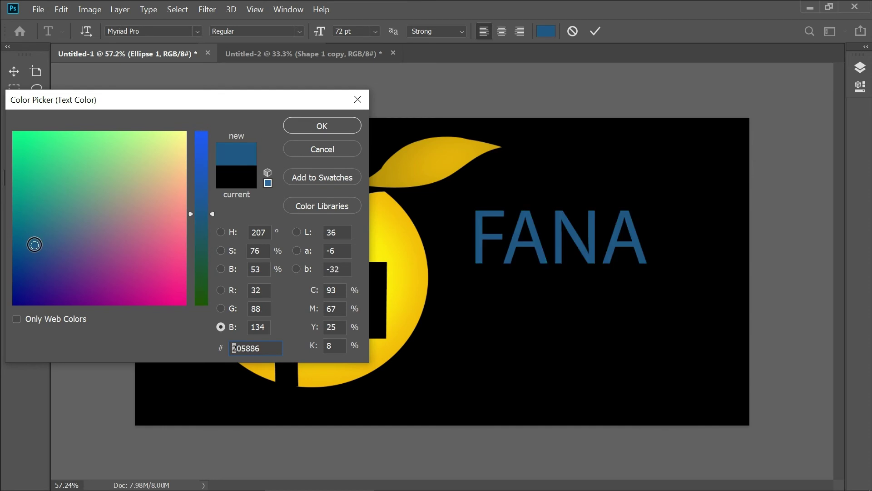
{"action": "left_click", "coordinate": [319, 130]}
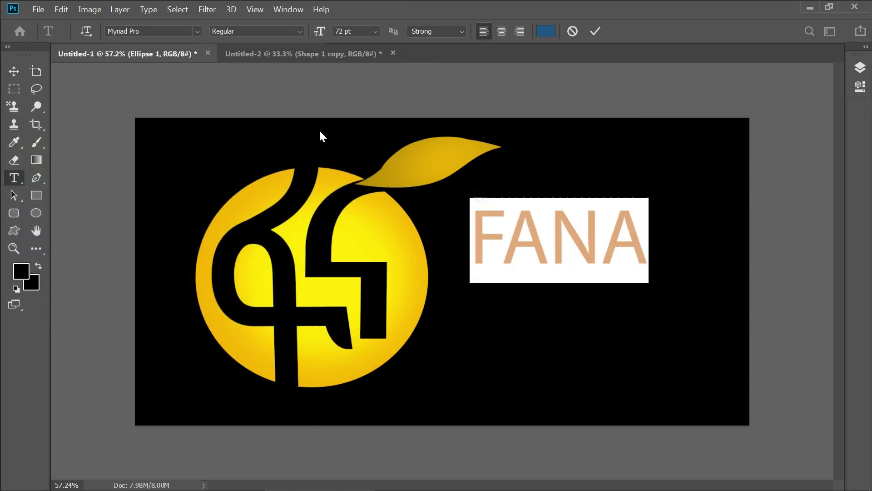
{"action": "left_click", "coordinate": [17, 74]}
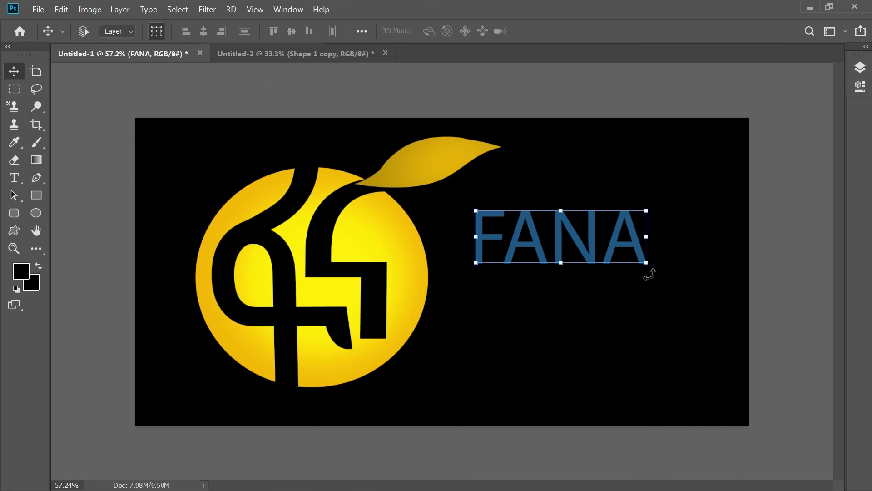
Scale FANA to about 156%, place it beside the circle, and nudge it slightly down.
{"action": "left_click_drag", "start_coordinate": [646, 262], "coordinate": [652, 318]}
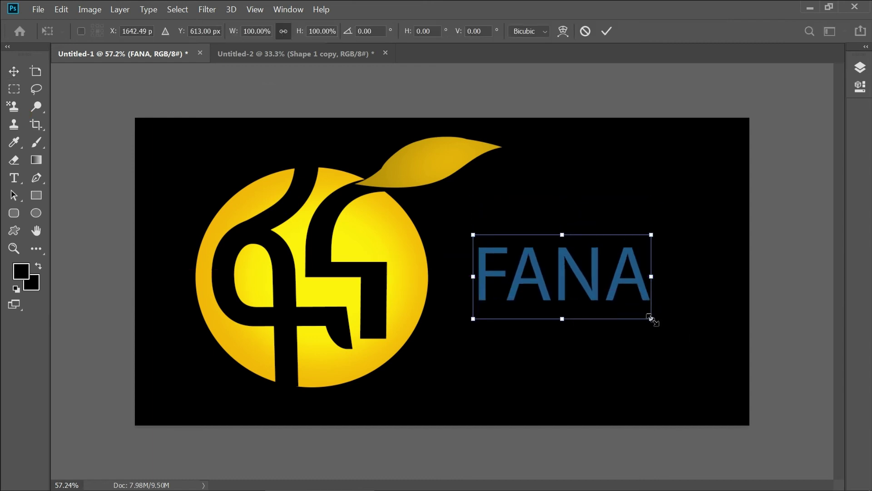
{"action": "left_click_drag", "start_coordinate": [652, 318], "coordinate": [820, 398]}
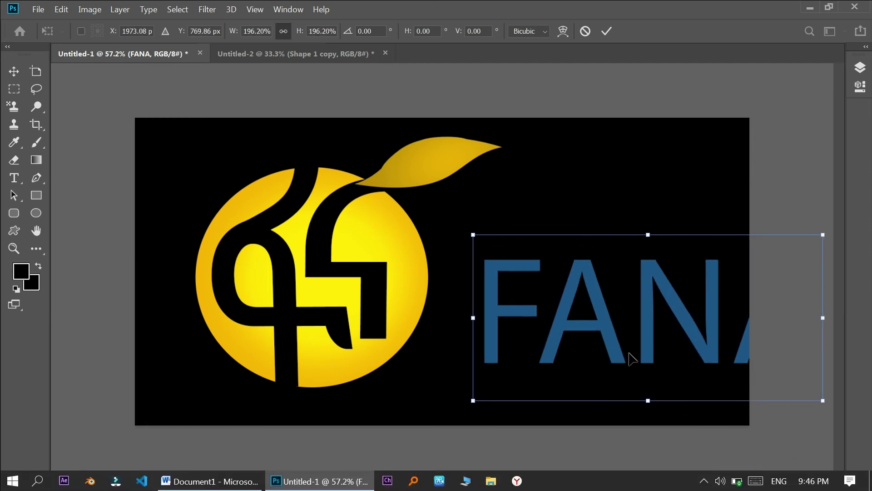
{"action": "left_click_drag", "start_coordinate": [563, 288], "coordinate": [469, 223]}
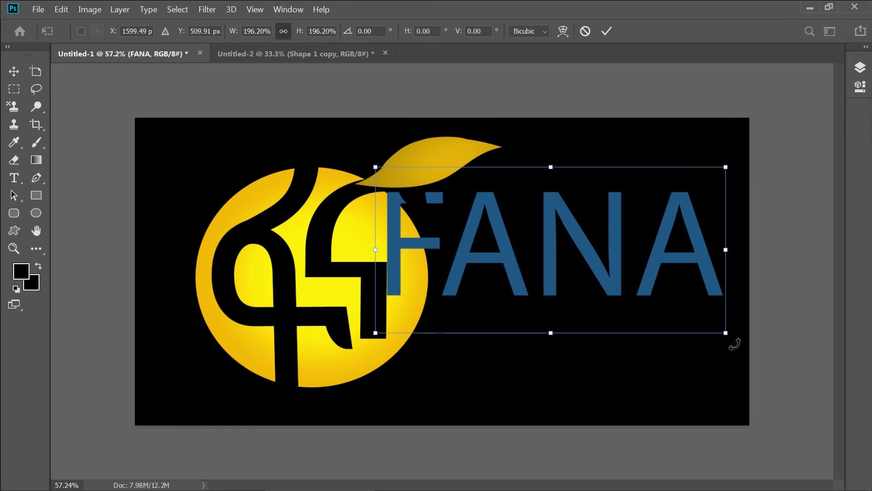
{"action": "mouse_move", "coordinate": [725, 332]}
{"action": "left_mouse_down"}
{"action": "mouse_move", "coordinate": [682, 312]}
{"action": "mouse_move", "coordinate": [703, 330]}
{"action": "left_mouse_up"}
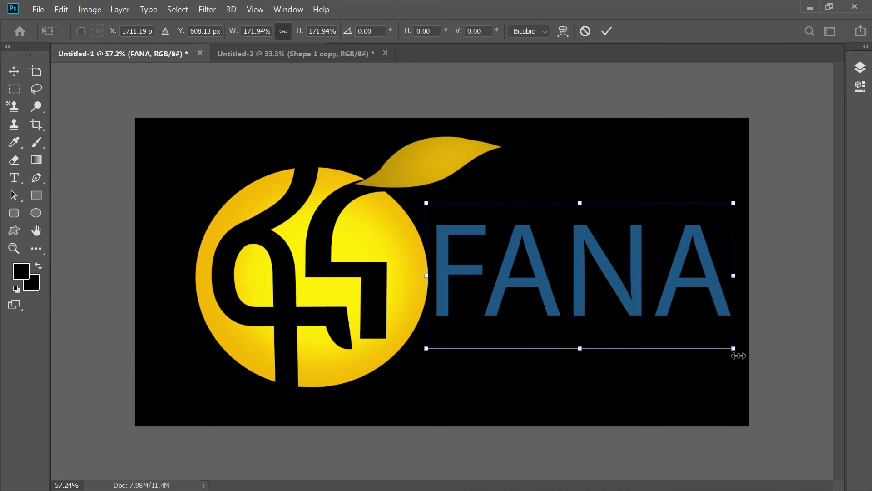
{"action": "left_click_drag", "start_coordinate": [738, 356], "coordinate": [709, 342]}
{"action": "mouse_move", "coordinate": [568, 252]}
{"action": "left_mouse_down"}
{"action": "mouse_move", "coordinate": [584, 259]}
{"action": "mouse_move", "coordinate": [573, 294]}
{"action": "left_mouse_up"}
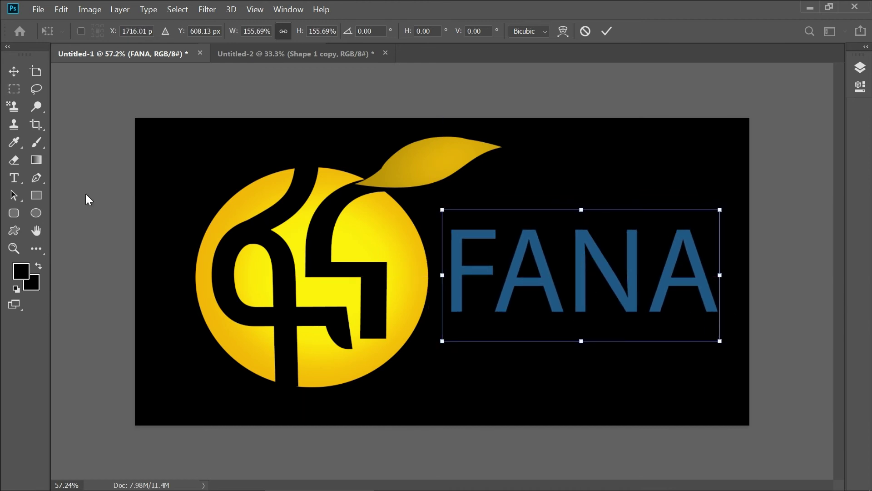
{"action": "left_click", "coordinate": [14, 72]}
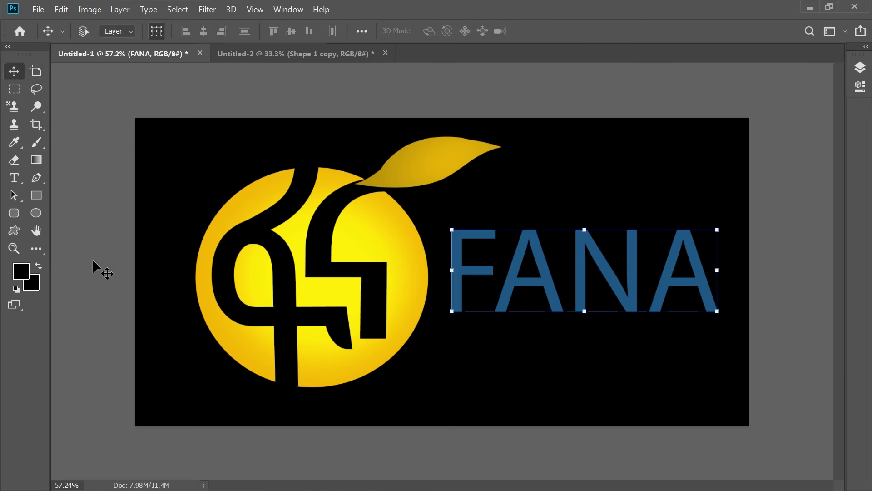
{"action": "left_click", "coordinate": [456, 384]}
{"action": "left_click_drag", "start_coordinate": [534, 265], "coordinate": [535, 277]}
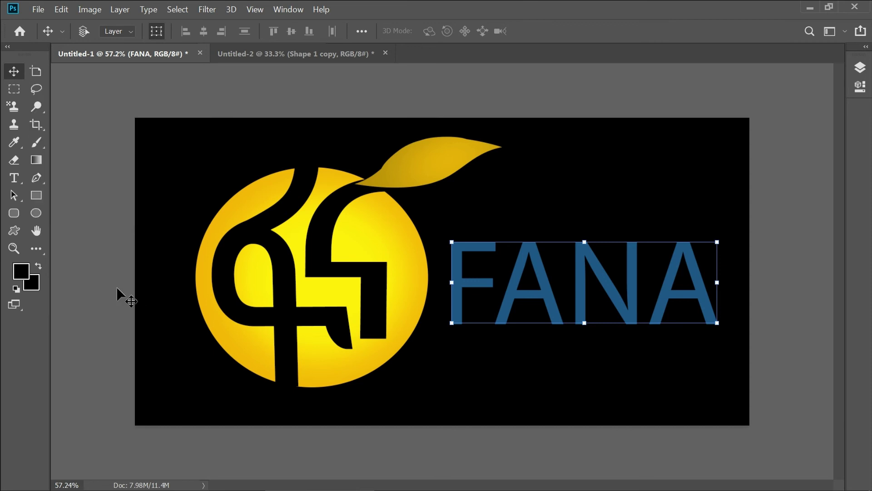
Add the text TEDO GRAPHICS below FANA at 16 pt.
{"action": "left_click", "coordinate": [20, 178]}
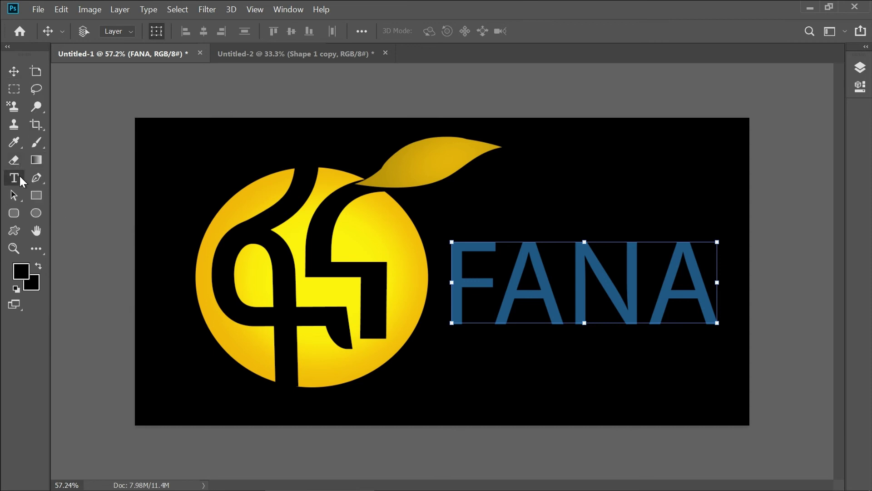
{"action": "left_click", "coordinate": [555, 403]}
{"action": "type", "text": "TEDO"}
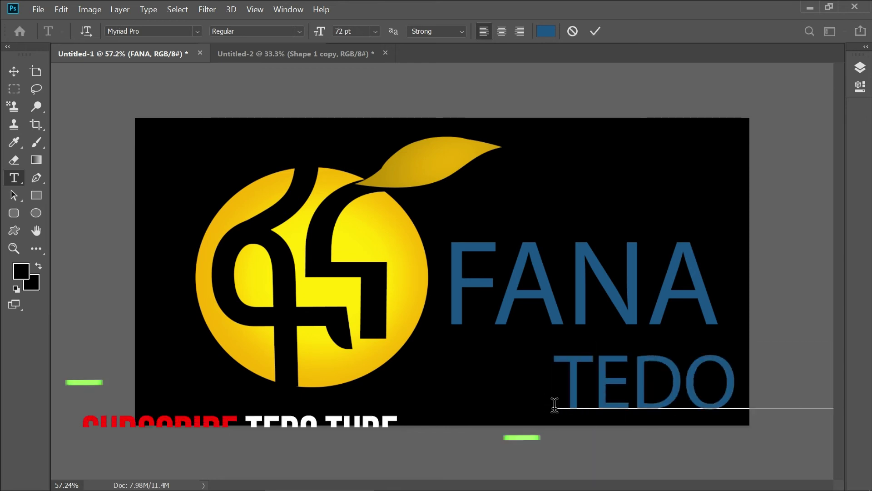
{"action": "key", "text": "ctrl+a"}
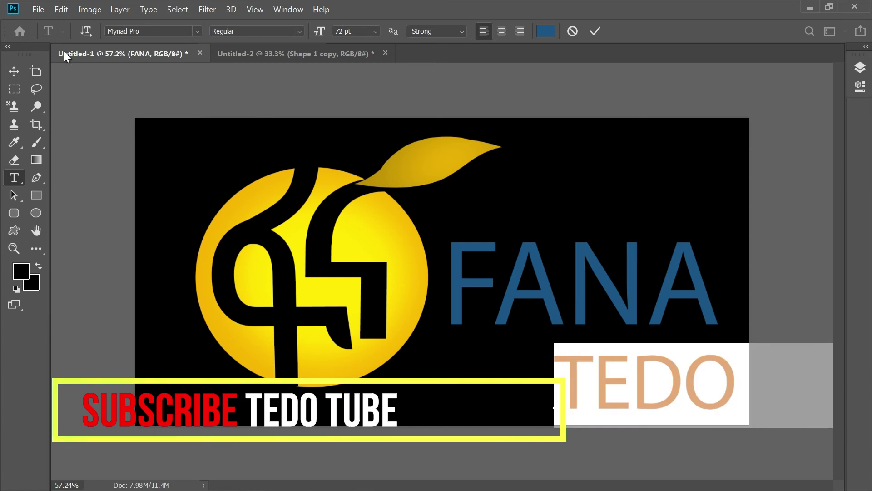
{"action": "left_click", "coordinate": [376, 31]}
{"action": "left_click", "coordinate": [354, 133]}
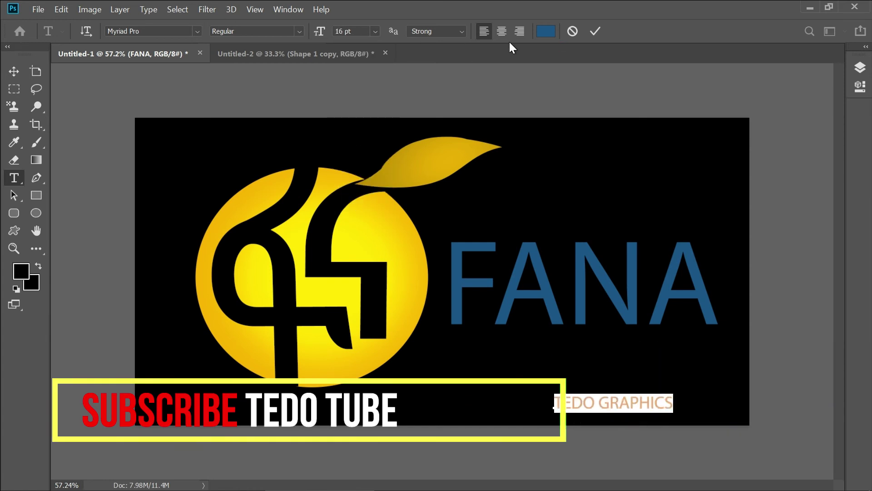
Make TEDO GRAPHICS white and move it to the bottom-right corner.
{"action": "left_click", "coordinate": [545, 31]}
{"action": "left_click", "coordinate": [95, 132]}
{"action": "left_click", "coordinate": [12, 132]}
{"action": "left_click", "coordinate": [323, 123]}
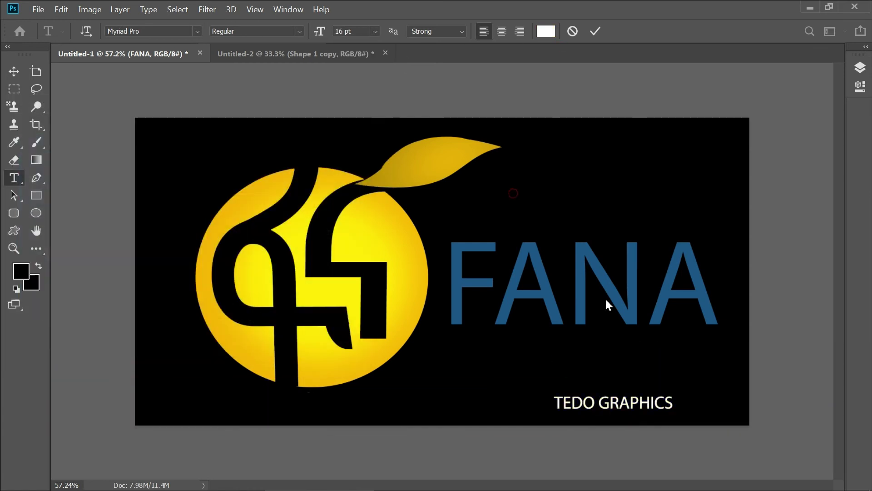
{"action": "left_click", "coordinate": [13, 71]}
{"action": "left_click_drag", "start_coordinate": [638, 399], "coordinate": [714, 412]}
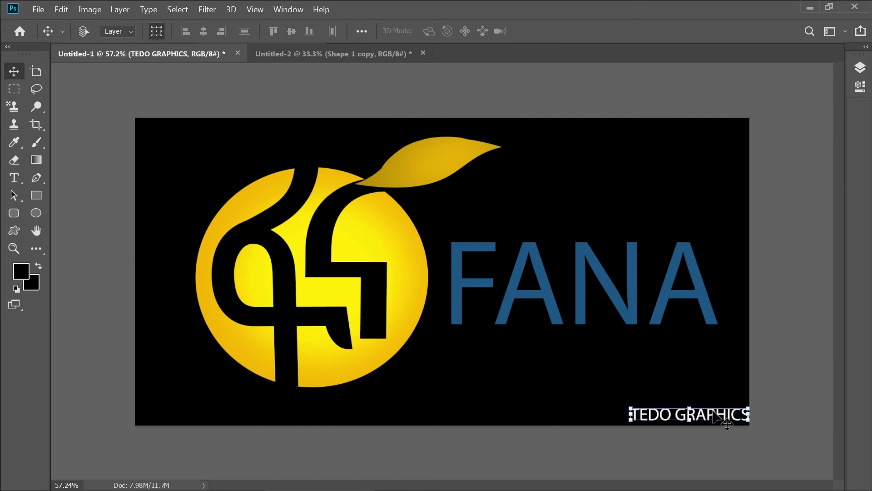
{"action": "left_click_drag", "start_coordinate": [676, 415], "coordinate": [667, 416]}
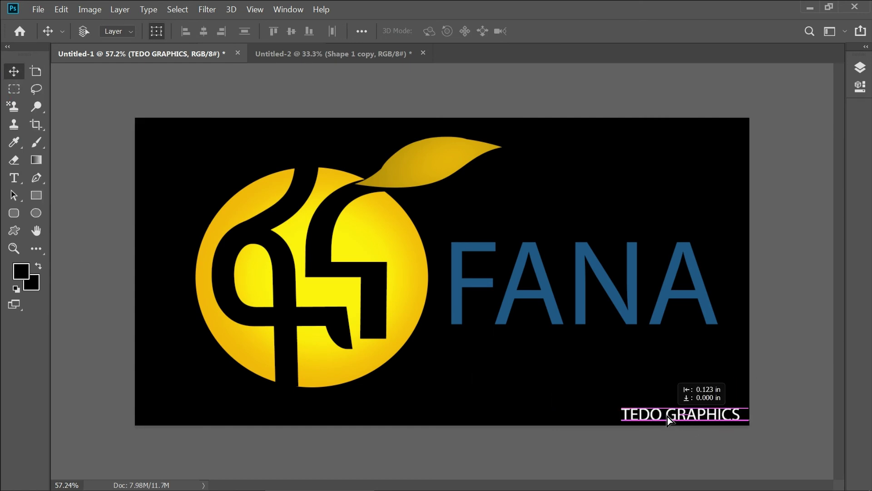
Merge all visible layers into a single Background layer.
{"action": "left_click", "coordinate": [860, 68]}
{"action": "left_click", "coordinate": [763, 229]}
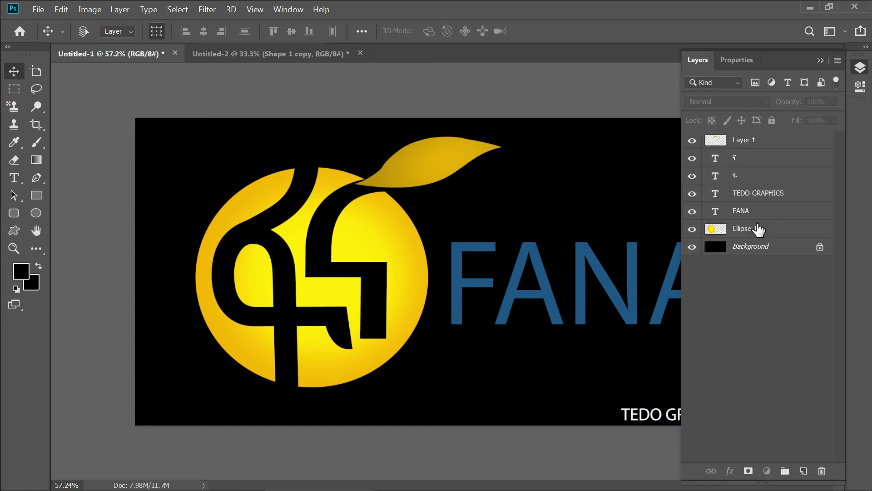
{"action": "right_click", "coordinate": [763, 230]}
{"action": "left_click", "coordinate": [616, 434]}
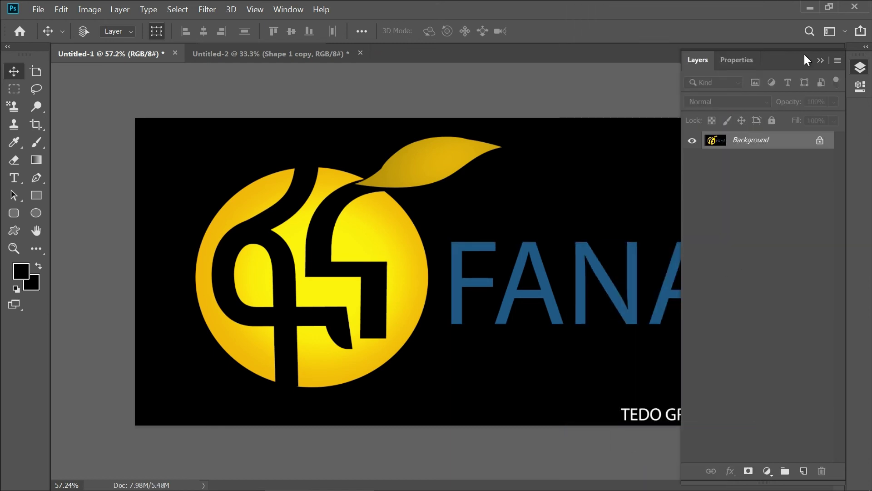
{"action": "left_click", "coordinate": [820, 59]}
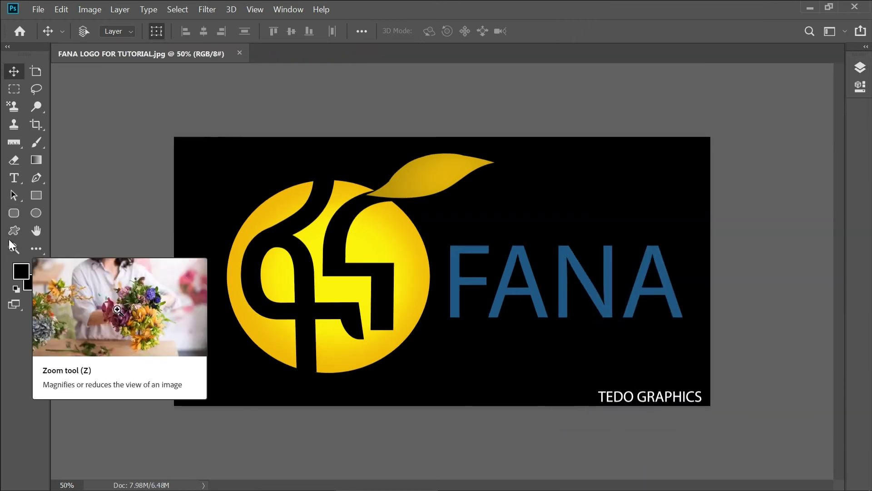
{"action": "left_click", "coordinate": [13, 232]}
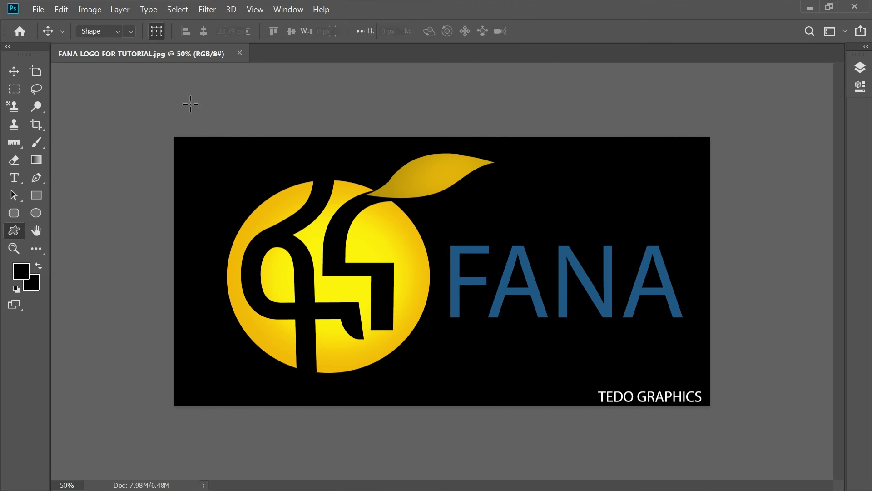
Choose the Spiral shape from the custom shape picker.
{"action": "left_click", "coordinate": [552, 33]}
{"action": "scroll", "coordinate": [538, 132], "scroll_direction": "down", "scroll_amount": 3}
{"action": "scroll", "coordinate": [539, 136], "scroll_direction": "down", "scroll_amount": 3}
{"action": "scroll", "coordinate": [539, 138], "scroll_direction": "down", "scroll_amount": 3}
{"action": "scroll", "coordinate": [539, 139], "scroll_direction": "down", "scroll_amount": 3}
{"action": "scroll", "coordinate": [540, 138], "scroll_direction": "down", "scroll_amount": 3}
{"action": "scroll", "coordinate": [540, 139], "scroll_direction": "down", "scroll_amount": 3}
{"action": "scroll", "coordinate": [539, 138], "scroll_direction": "down", "scroll_amount": 3}
{"action": "scroll", "coordinate": [539, 139], "scroll_direction": "down", "scroll_amount": 3}
{"action": "scroll", "coordinate": [539, 138], "scroll_direction": "down", "scroll_amount": 3}
{"action": "scroll", "coordinate": [539, 139], "scroll_direction": "down", "scroll_amount": 3}
{"action": "scroll", "coordinate": [539, 139], "scroll_direction": "down", "scroll_amount": 3}
{"action": "scroll", "coordinate": [539, 136], "scroll_direction": "down", "scroll_amount": 3}
{"action": "scroll", "coordinate": [539, 136], "scroll_direction": "down", "scroll_amount": 3}
{"action": "scroll", "coordinate": [540, 93], "scroll_direction": "down", "scroll_amount": 3}
{"action": "scroll", "coordinate": [539, 93], "scroll_direction": "up", "scroll_amount": 1}
{"action": "scroll", "coordinate": [539, 94], "scroll_direction": "up", "scroll_amount": 1}
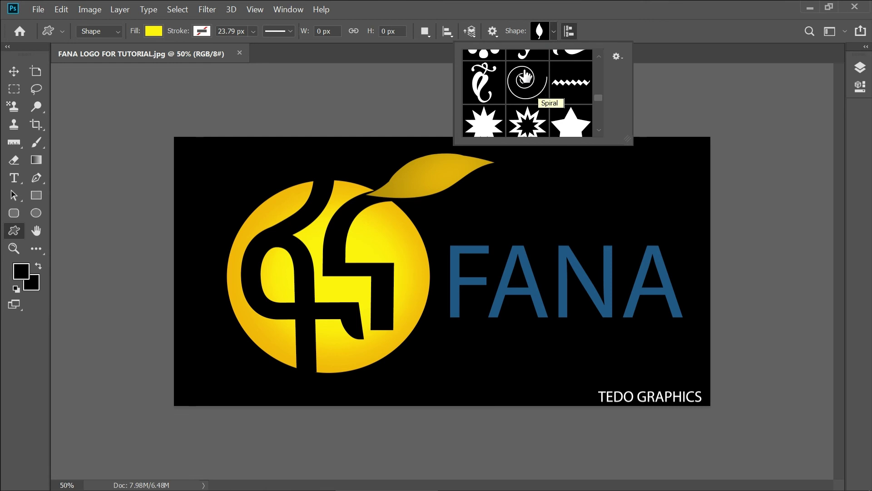
{"action": "double_click", "coordinate": [526, 76]}
Draw a large yellow spiral and move it over the golden circle.
{"action": "left_click_drag", "start_coordinate": [211, 170], "coordinate": [348, 290]}
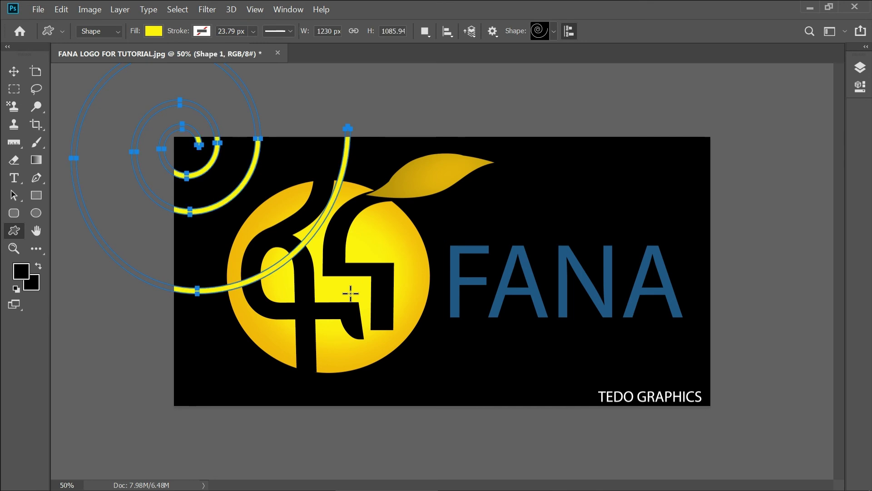
{"action": "key", "text": "v"}
{"action": "mouse_move", "coordinate": [269, 212]}
{"action": "left_mouse_down"}
{"action": "mouse_move", "coordinate": [495, 284]}
{"action": "mouse_move", "coordinate": [503, 274]}
{"action": "left_mouse_up"}
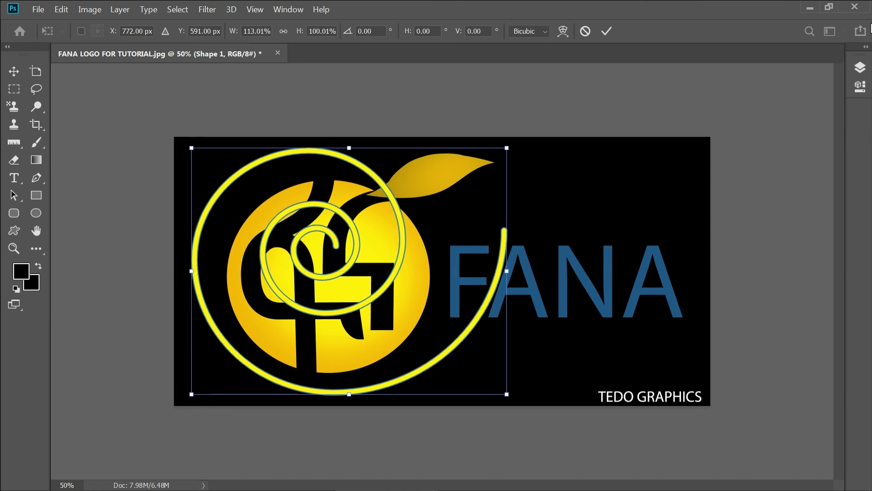
{"action": "left_click", "coordinate": [860, 68]}
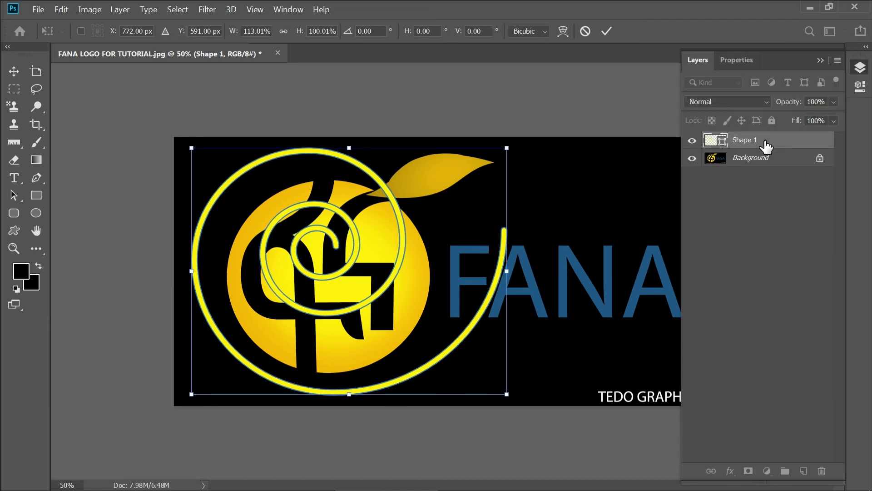
Duplicate the Shape 1 spiral and drag the copy right over the FANA text.
{"action": "key", "text": "Return"}
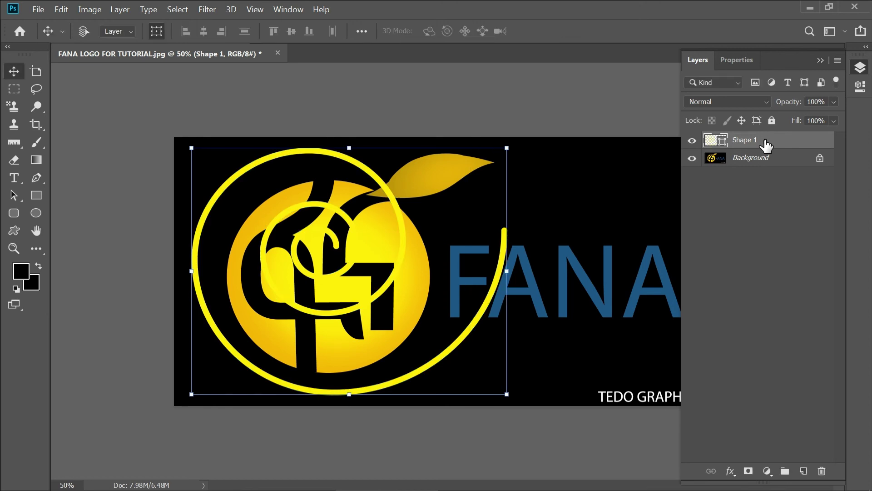
{"action": "right_click", "coordinate": [766, 143]}
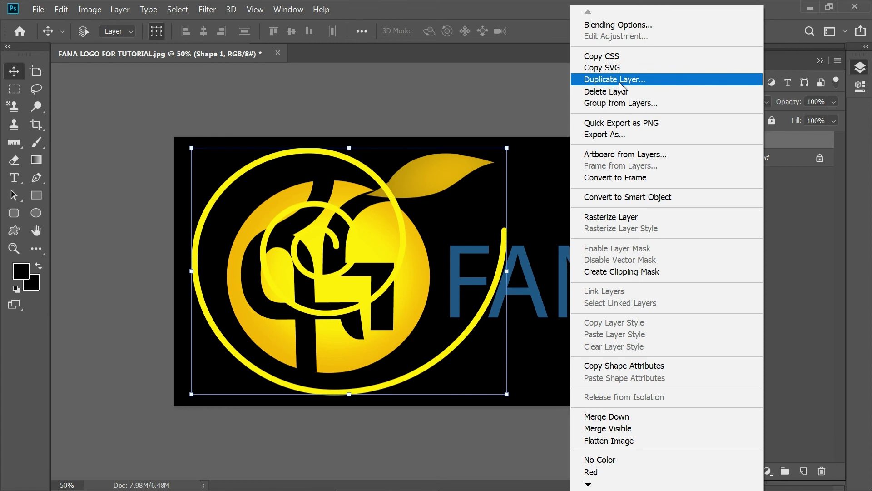
{"action": "left_click", "coordinate": [619, 82]}
{"action": "left_click", "coordinate": [567, 122]}
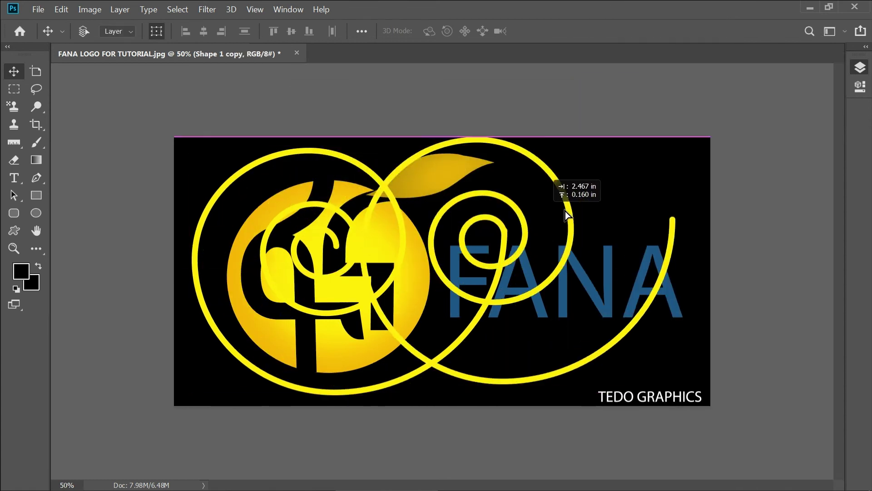
{"action": "left_click_drag", "start_coordinate": [354, 231], "coordinate": [650, 216]}
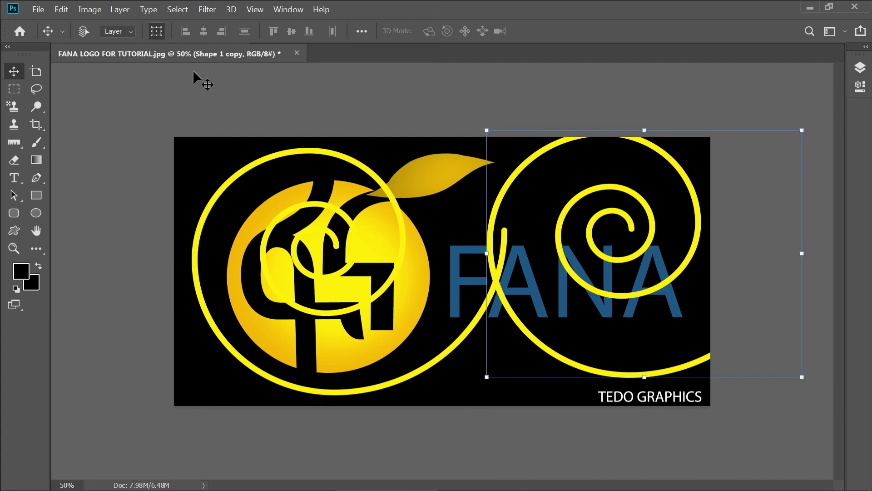
{"action": "left_click", "coordinate": [14, 163]}
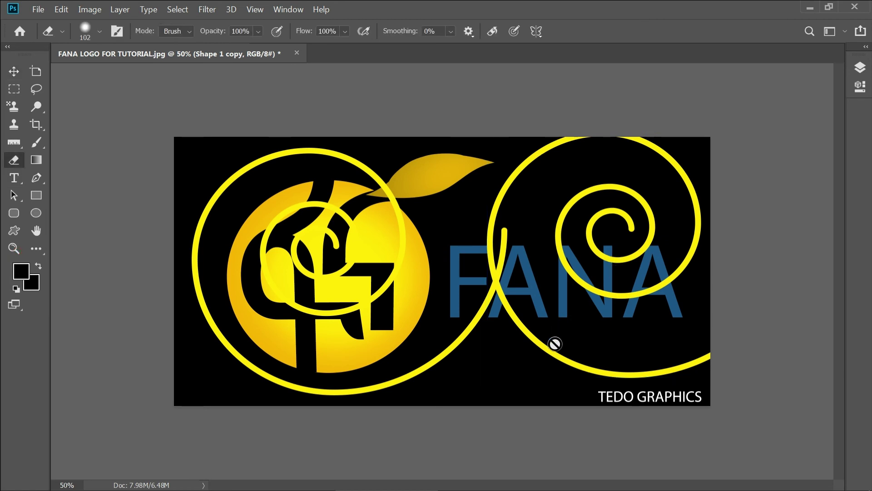
Rasterize both spiral layers and erase the original spiral's rings over the letters and FANA.
{"action": "left_click", "coordinate": [573, 354]}
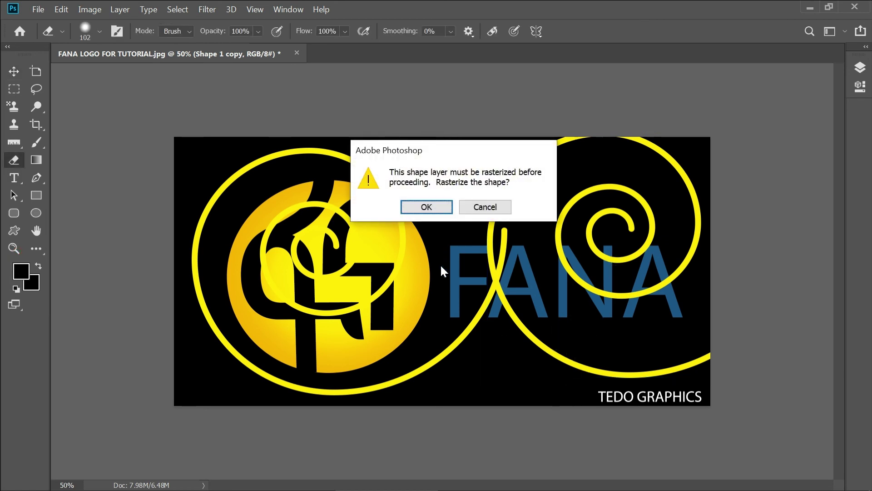
{"action": "left_click", "coordinate": [426, 207]}
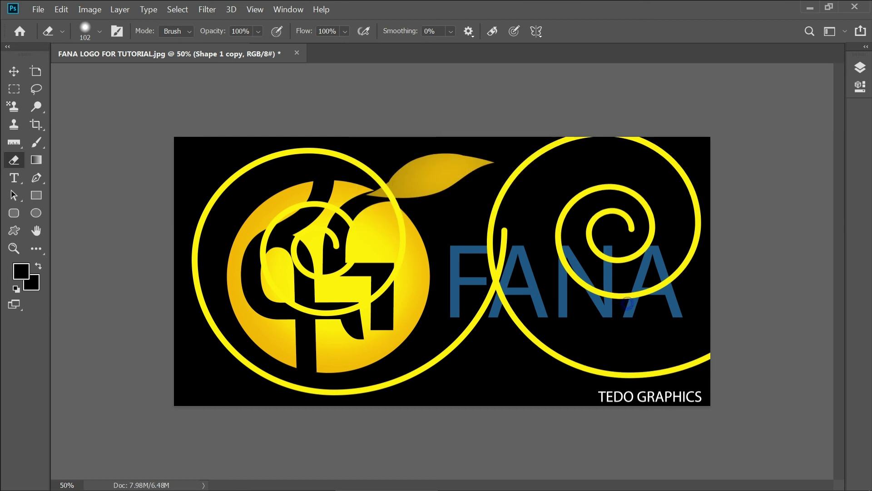
{"action": "left_click", "coordinate": [860, 67]}
{"action": "left_click", "coordinate": [754, 158]}
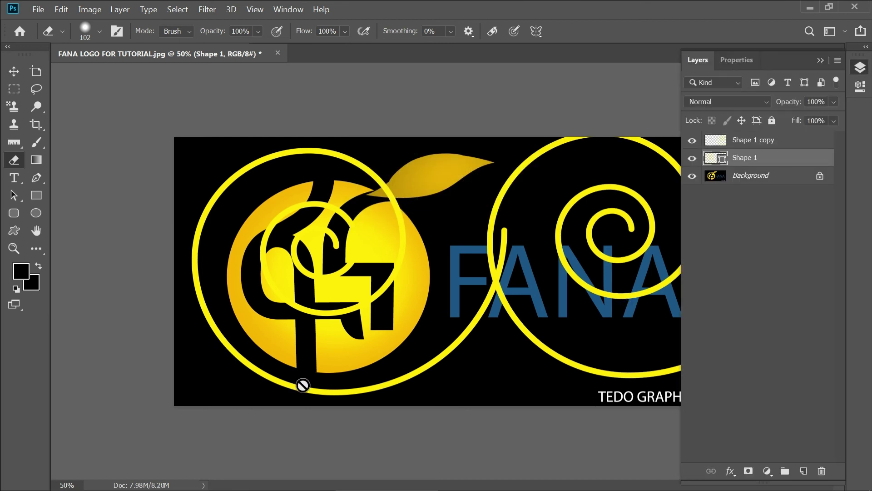
{"action": "left_click", "coordinate": [209, 214]}
{"action": "left_click", "coordinate": [431, 208]}
{"action": "mouse_move", "coordinate": [216, 195]}
{"action": "left_mouse_down"}
{"action": "mouse_move", "coordinate": [234, 189]}
{"action": "mouse_move", "coordinate": [237, 171]}
{"action": "mouse_move", "coordinate": [289, 321]}
{"action": "mouse_move", "coordinate": [311, 274]}
{"action": "left_mouse_up"}
{"action": "left_click_drag", "start_coordinate": [396, 268], "coordinate": [318, 316]}
{"action": "mouse_move", "coordinate": [332, 156]}
{"action": "left_mouse_down"}
{"action": "mouse_move", "coordinate": [346, 186]}
{"action": "mouse_move", "coordinate": [281, 150]}
{"action": "left_mouse_up"}
{"action": "mouse_move", "coordinate": [489, 250]}
{"action": "left_mouse_down"}
{"action": "mouse_move", "coordinate": [459, 370]}
{"action": "mouse_move", "coordinate": [463, 350]}
{"action": "mouse_move", "coordinate": [451, 380]}
{"action": "mouse_move", "coordinate": [422, 389]}
{"action": "left_mouse_up"}
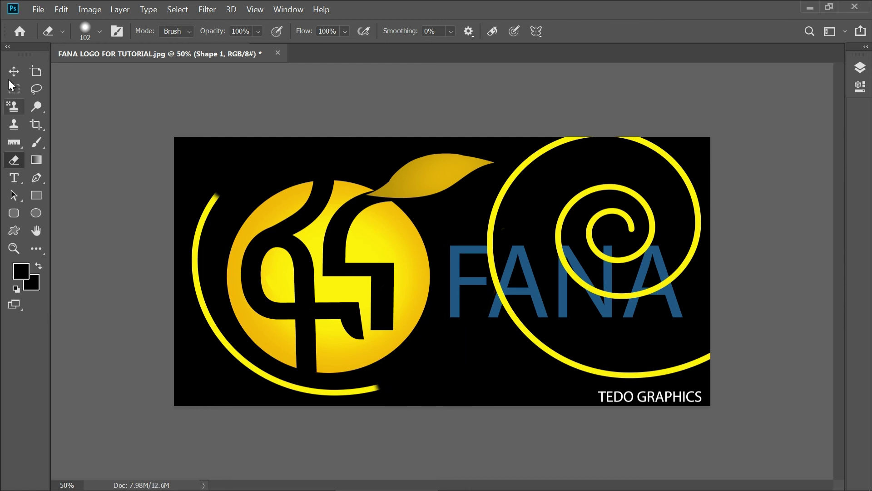
Erase the copy's coils, move its remaining arc onto the emblem, and remove a stray stroke.
{"action": "key", "text": "v"}
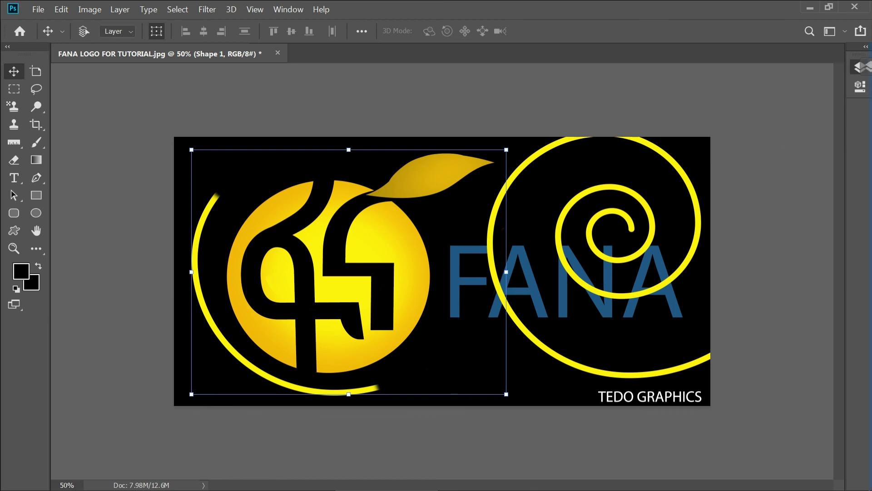
{"action": "left_click", "coordinate": [860, 70]}
{"action": "left_click", "coordinate": [744, 141]}
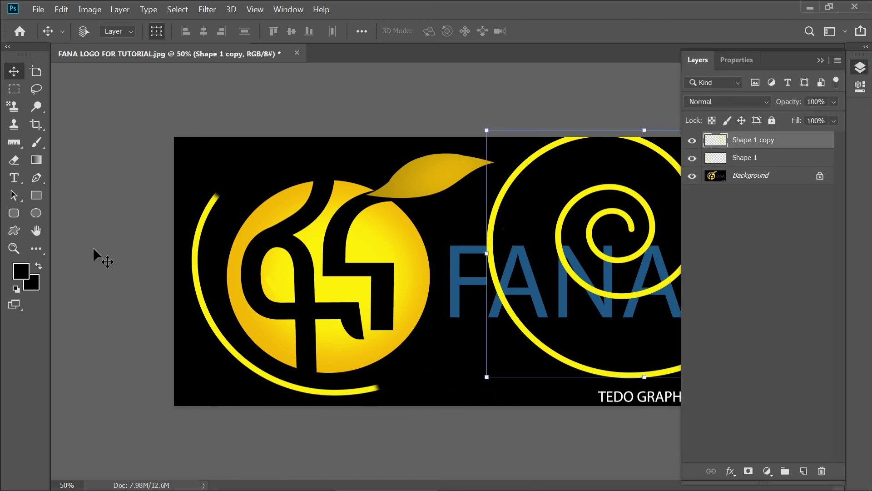
{"action": "key", "text": "e"}
{"action": "left_click_drag", "start_coordinate": [582, 355], "coordinate": [711, 353]}
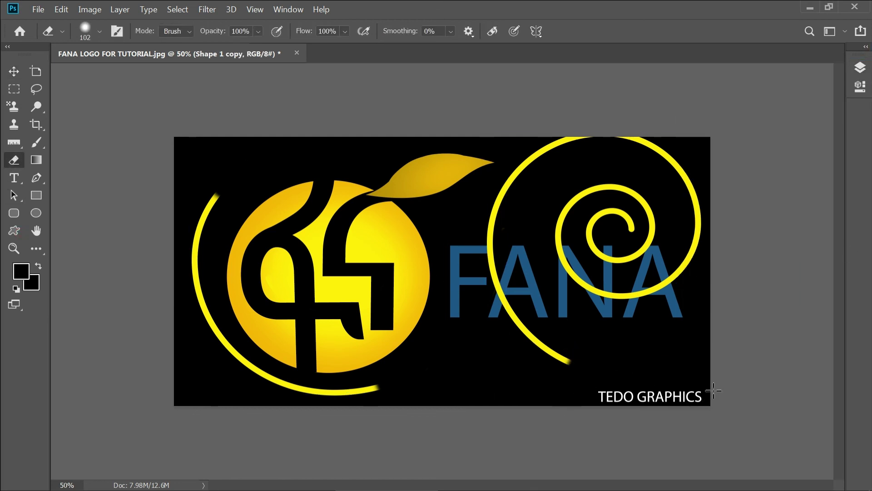
{"action": "left_click_drag", "start_coordinate": [658, 301], "coordinate": [551, 279]}
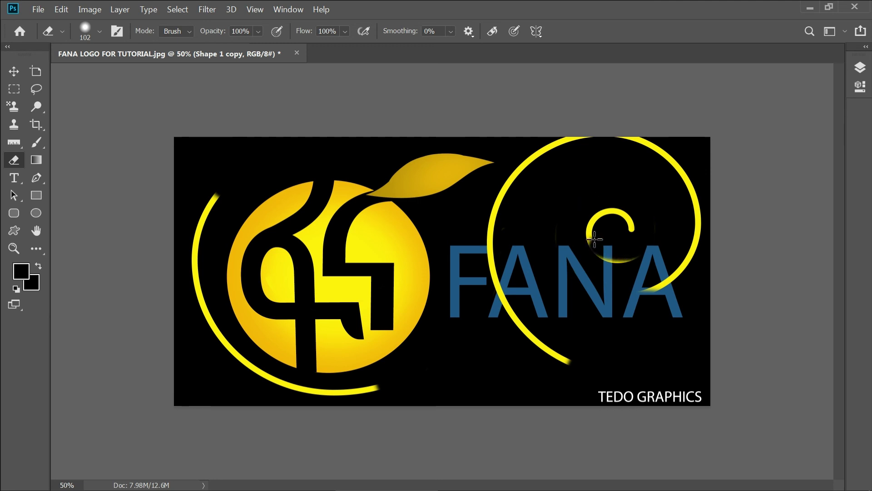
{"action": "mouse_move", "coordinate": [653, 289]}
{"action": "left_mouse_down"}
{"action": "mouse_move", "coordinate": [697, 194]}
{"action": "mouse_move", "coordinate": [615, 130]}
{"action": "left_mouse_up"}
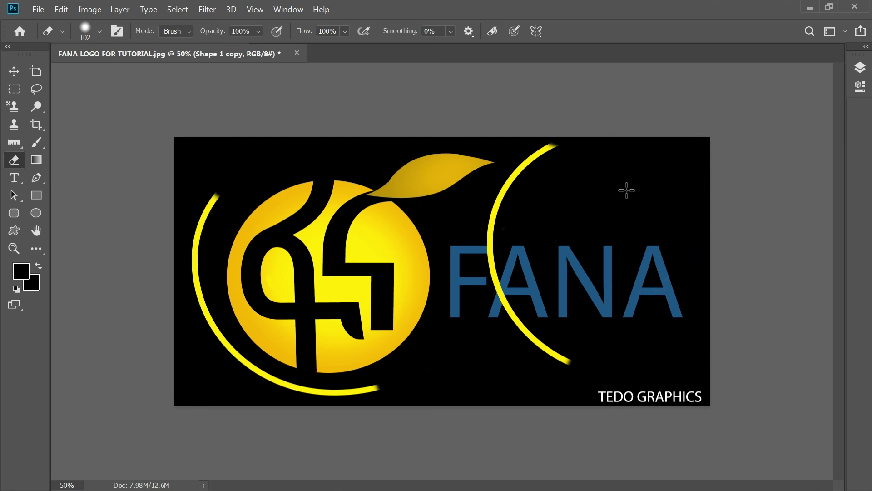
{"action": "left_click", "coordinate": [14, 72]}
{"action": "left_click_drag", "start_coordinate": [596, 210], "coordinate": [311, 209]}
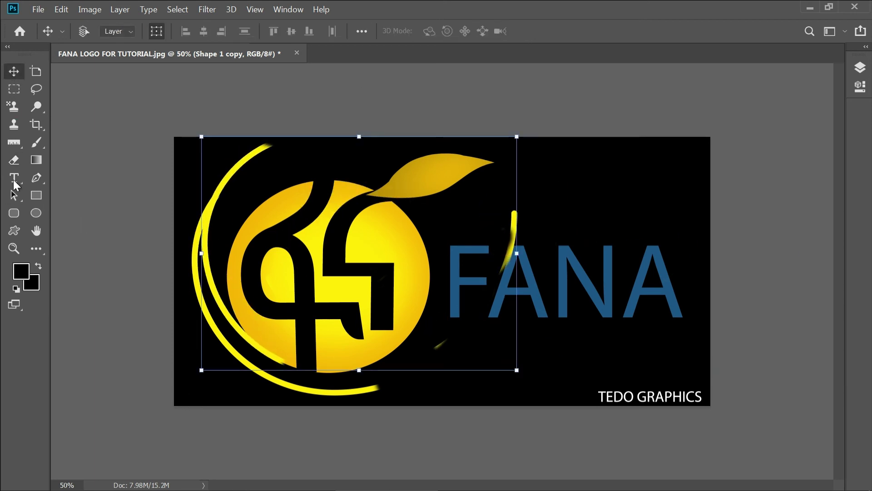
{"action": "left_click", "coordinate": [14, 160]}
{"action": "left_click_drag", "start_coordinate": [505, 215], "coordinate": [505, 249]}
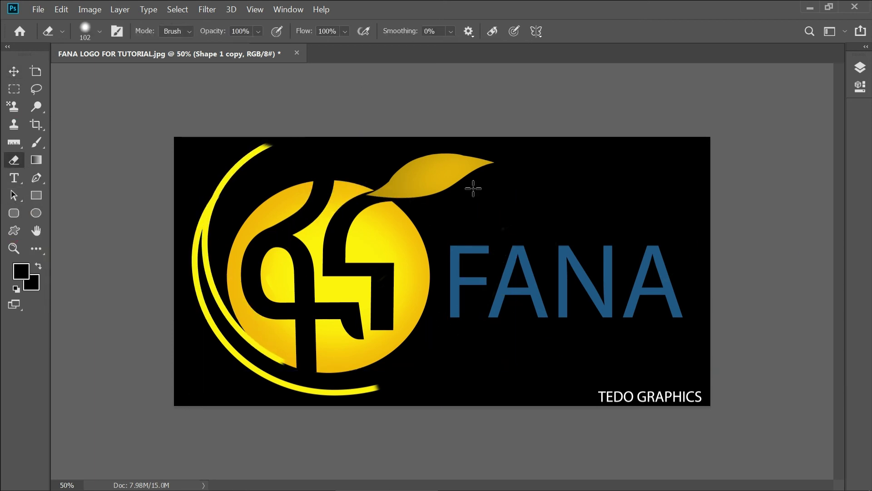
Move, rotate and skew the Shape 1 arc to hug the circle's left side.
{"action": "left_click", "coordinate": [14, 72]}
{"action": "mouse_move", "coordinate": [295, 260]}
{"action": "left_mouse_down"}
{"action": "mouse_move", "coordinate": [286, 284]}
{"action": "mouse_move", "coordinate": [268, 255]}
{"action": "left_mouse_up"}
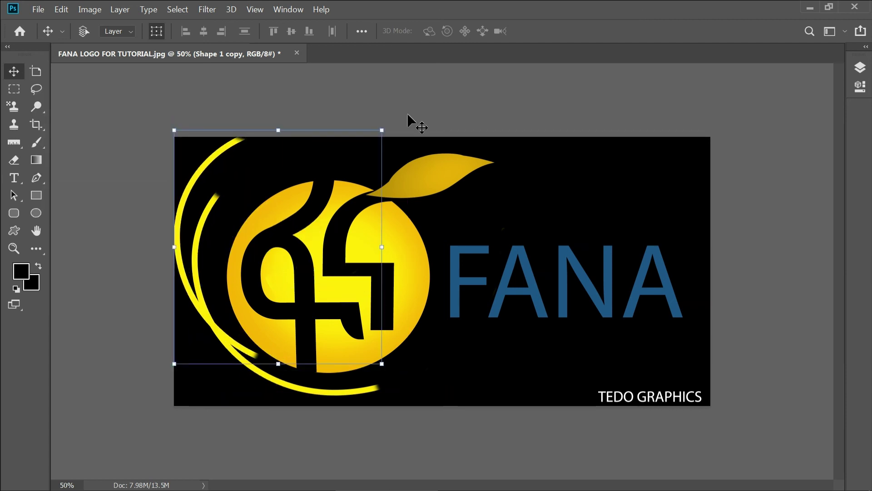
{"action": "left_click_drag", "start_coordinate": [392, 117], "coordinate": [518, 175]}
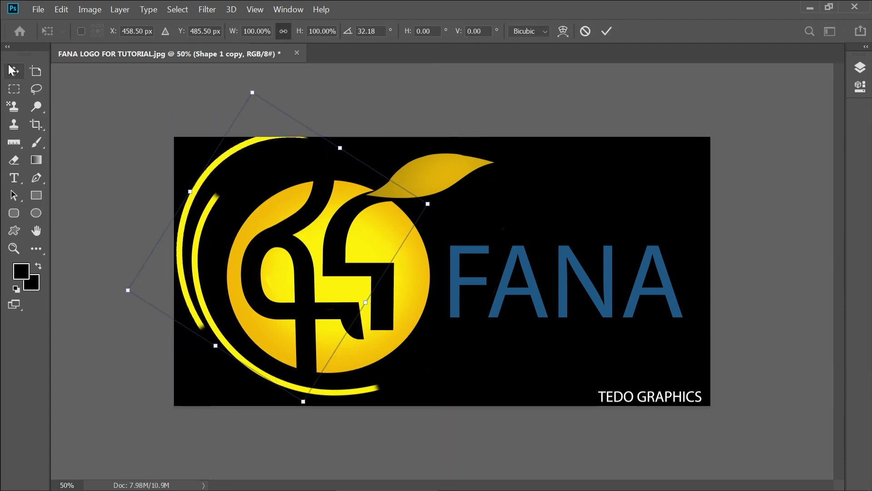
{"action": "key", "text": "Return"}
{"action": "left_click", "coordinate": [860, 68]}
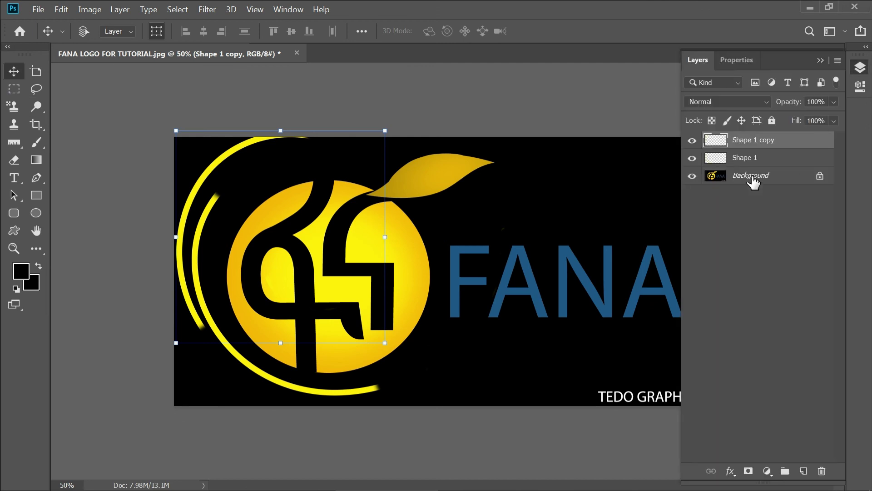
{"action": "left_click", "coordinate": [726, 157]}
{"action": "left_click", "coordinate": [447, 375]}
{"action": "left_click_drag", "start_coordinate": [360, 338], "coordinate": [369, 348]}
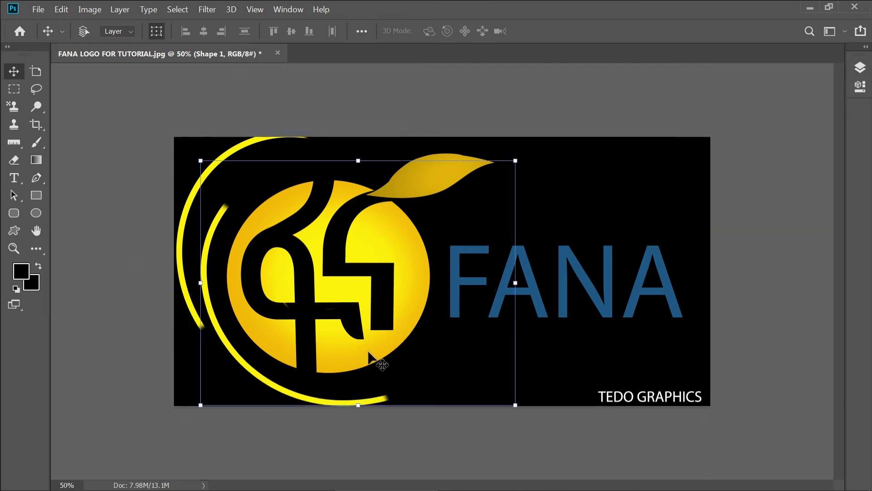
{"action": "left_click_drag", "start_coordinate": [523, 299], "coordinate": [500, 247]}
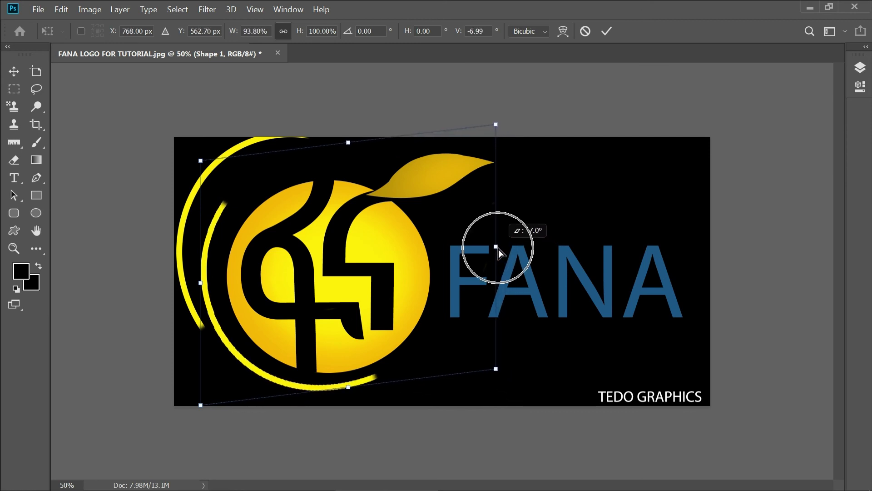
{"action": "left_click_drag", "start_coordinate": [500, 247], "coordinate": [498, 249]}
{"action": "left_click_drag", "start_coordinate": [200, 159], "coordinate": [205, 167]}
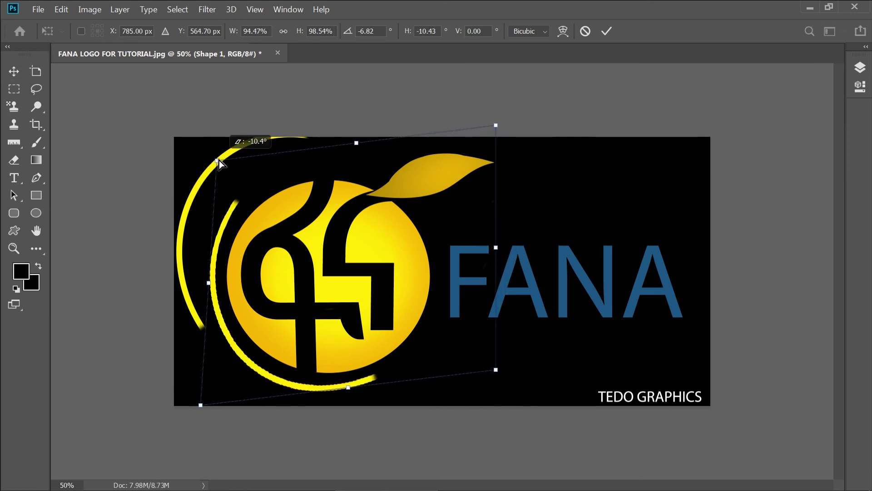
{"action": "left_click", "coordinate": [859, 68]}
{"action": "key", "text": "Return"}
Free-transform the arc copy, rotating it about 11.74° along the circle's upper edge.
{"action": "left_click", "coordinate": [736, 141]}
{"action": "mouse_move", "coordinate": [233, 185]}
{"action": "left_mouse_down"}
{"action": "mouse_move", "coordinate": [241, 305]}
{"action": "mouse_move", "coordinate": [245, 195]}
{"action": "left_mouse_up"}
{"action": "key", "text": "ctrl+t"}
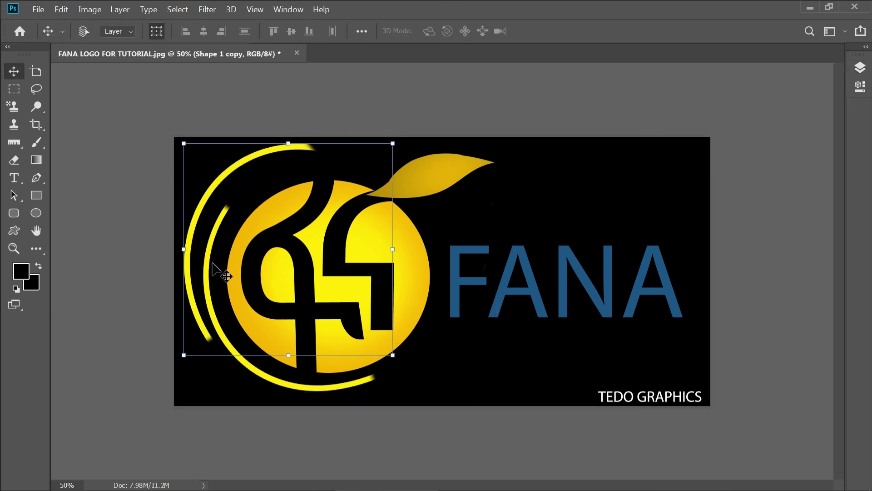
{"action": "left_click_drag", "start_coordinate": [181, 352], "coordinate": [176, 348]}
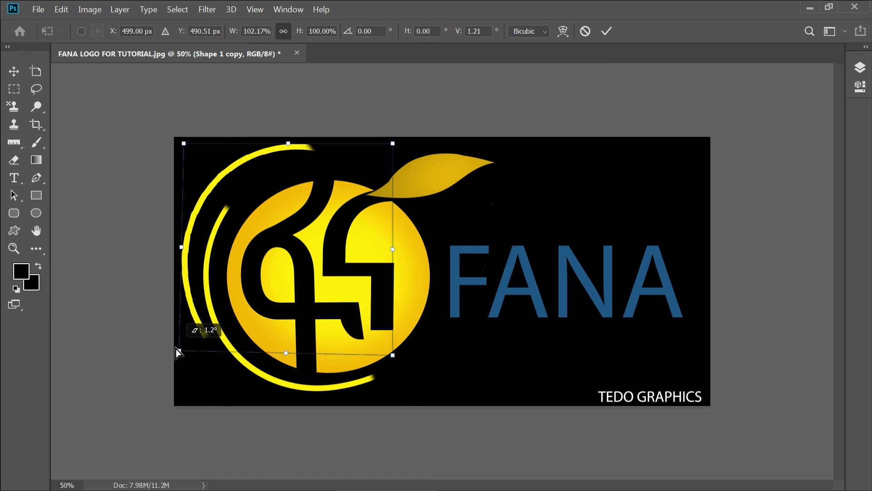
{"action": "left_click_drag", "start_coordinate": [261, 182], "coordinate": [266, 202]}
{"action": "left_click_drag", "start_coordinate": [411, 127], "coordinate": [456, 119]}
{"action": "left_click_drag", "start_coordinate": [253, 223], "coordinate": [263, 223]}
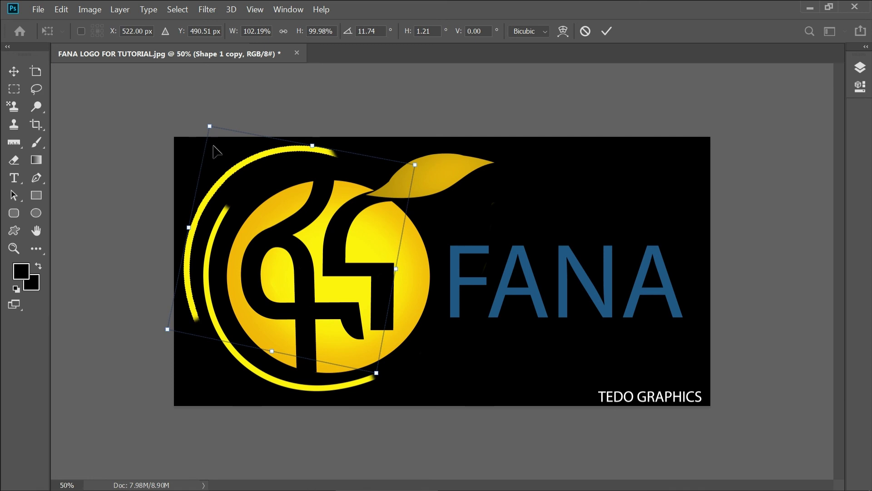
{"action": "left_click", "coordinate": [13, 160]}
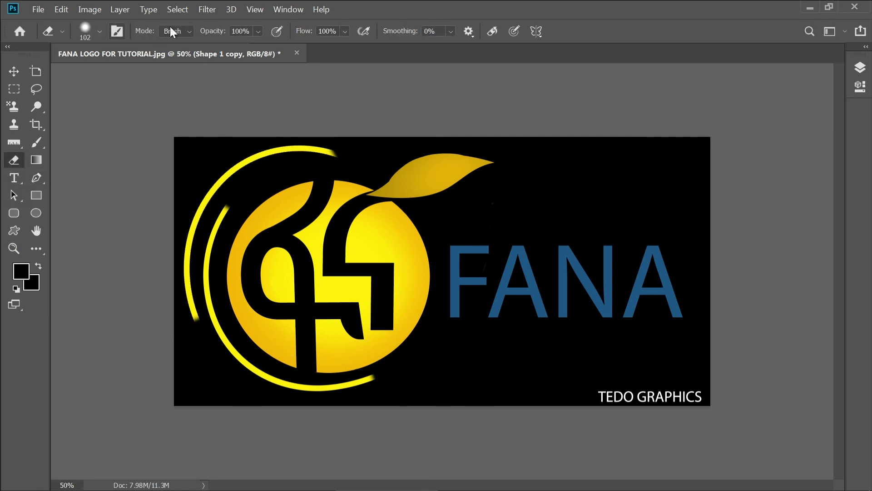
Erase the tips of the gold arcs with the eraser in Block mode.
{"action": "key", "text": "F5"}
{"action": "left_click", "coordinate": [177, 31]}
{"action": "left_click", "coordinate": [176, 61]}
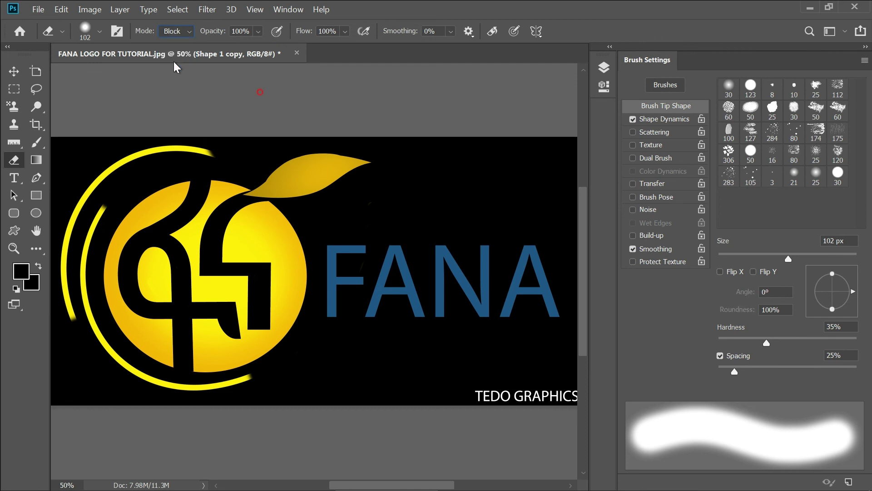
{"action": "left_click_drag", "start_coordinate": [218, 147], "coordinate": [208, 154]}
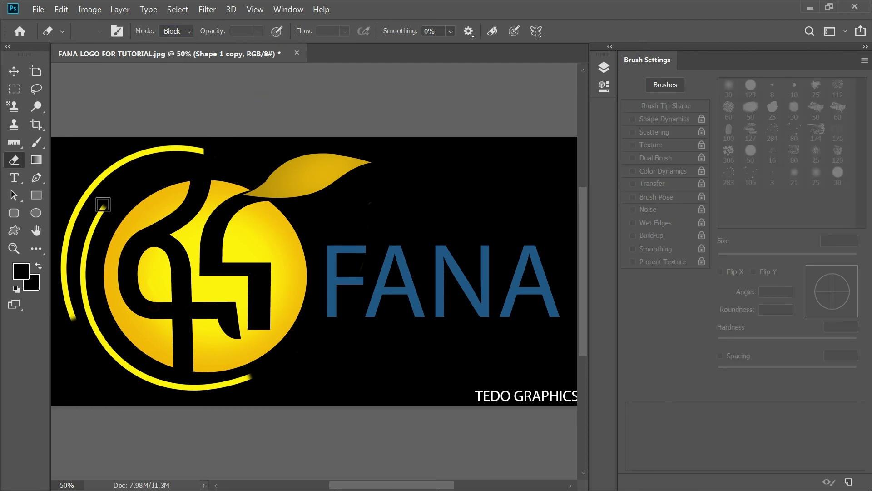
{"action": "left_click", "coordinate": [103, 204]}
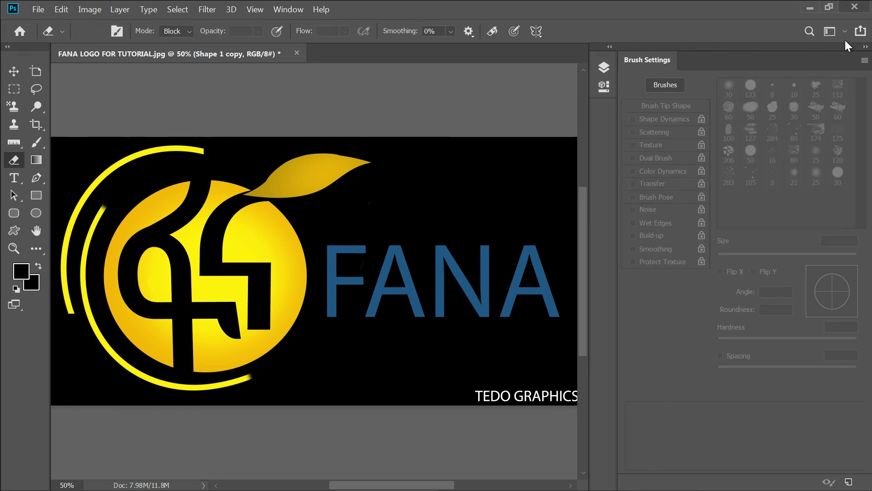
{"action": "left_click", "coordinate": [603, 67]}
{"action": "left_click", "coordinate": [518, 158]}
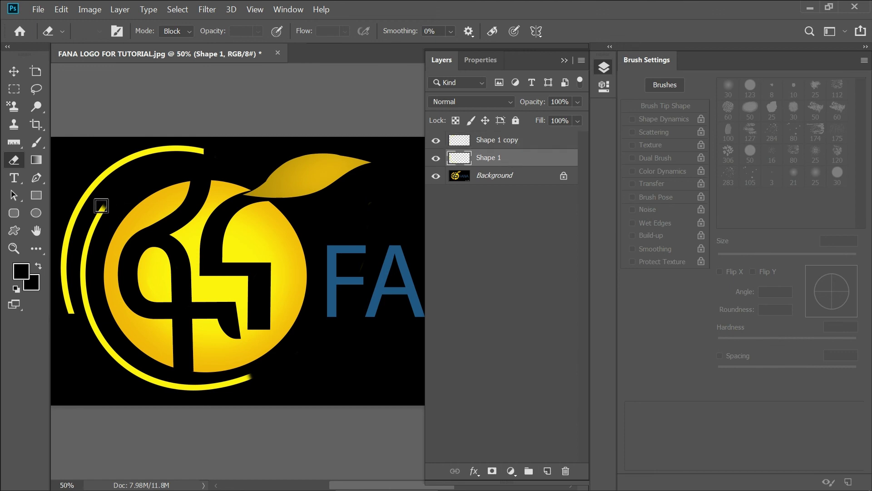
{"action": "left_click", "coordinate": [248, 379]}
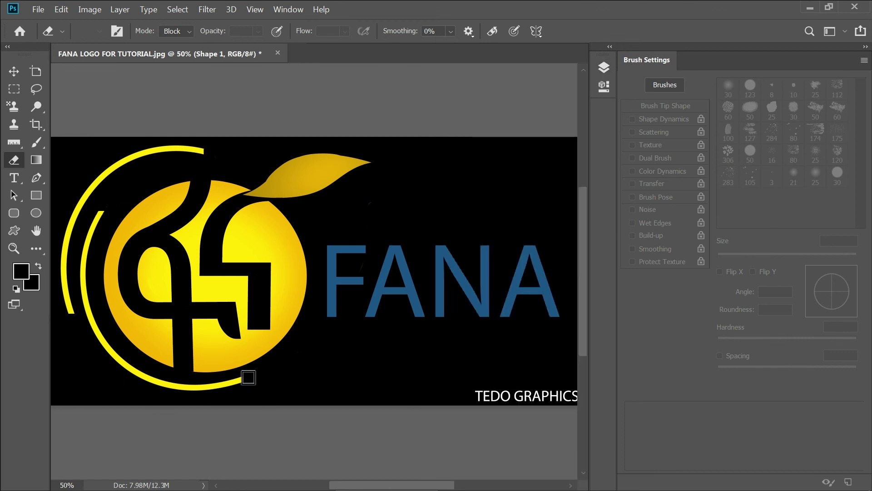
Merge Shape 1 and Shape 1 copy into one layer and open its Blending Options.
{"action": "left_click", "coordinate": [13, 73]}
{"action": "left_click", "coordinate": [610, 47]}
{"action": "left_click", "coordinate": [865, 46]}
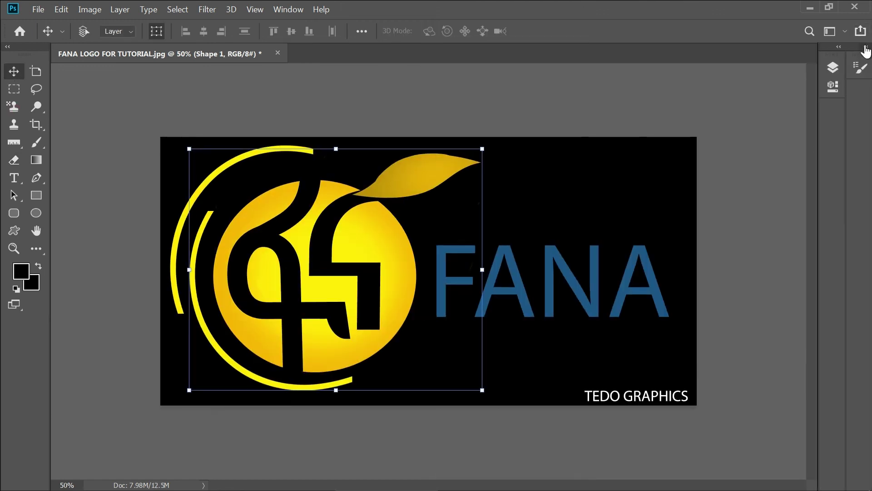
{"action": "left_click", "coordinate": [832, 65]}
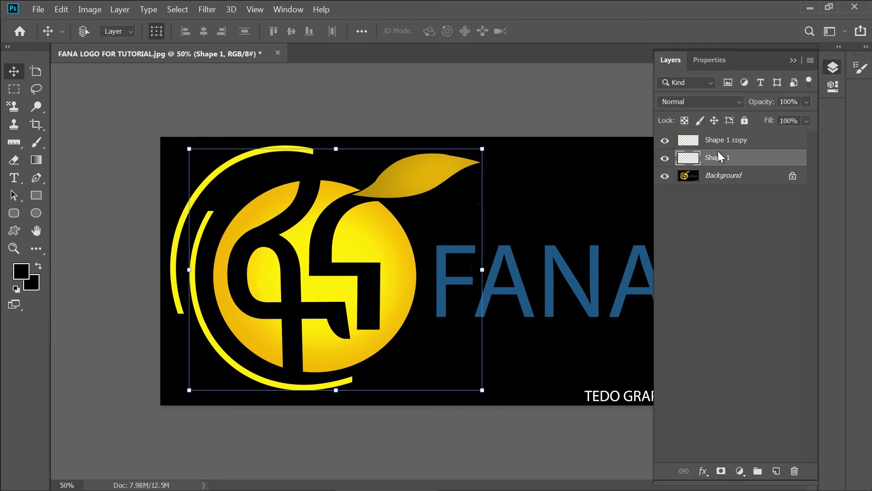
{"action": "left_click", "coordinate": [735, 140], "text": "shift"}
{"action": "right_click", "coordinate": [733, 137]}
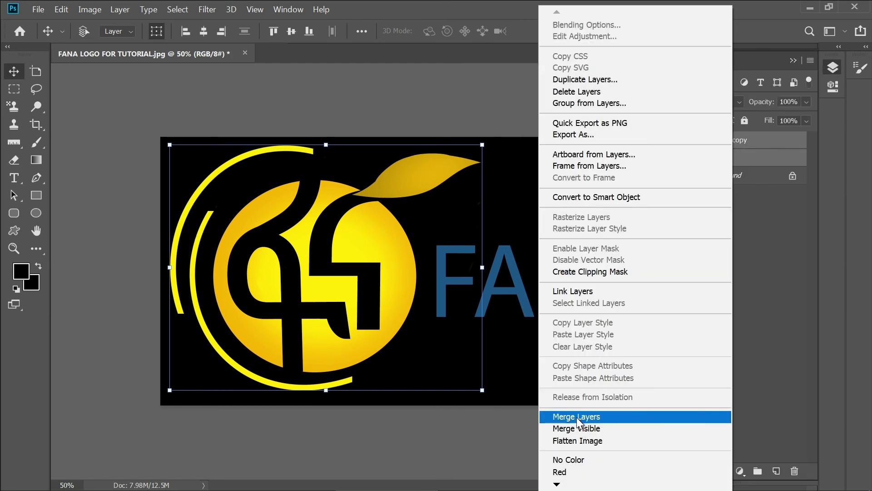
{"action": "left_click", "coordinate": [576, 413]}
{"action": "right_click", "coordinate": [718, 137]}
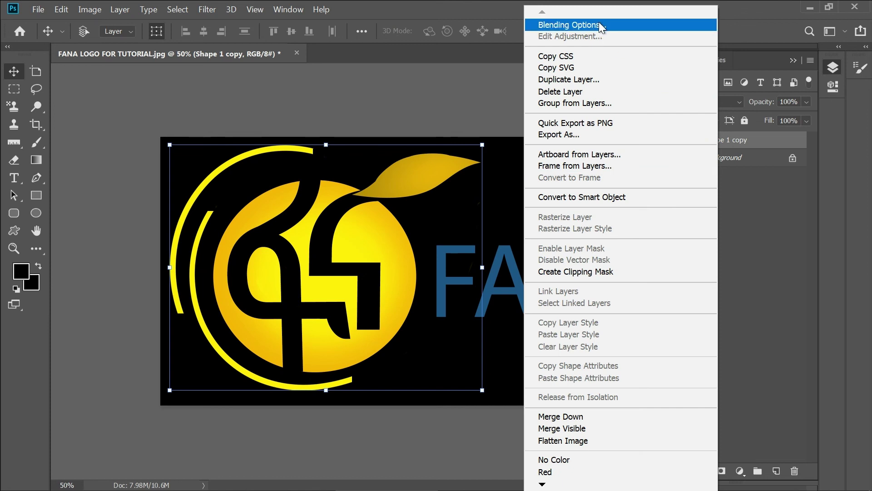
{"action": "left_click", "coordinate": [598, 23]}
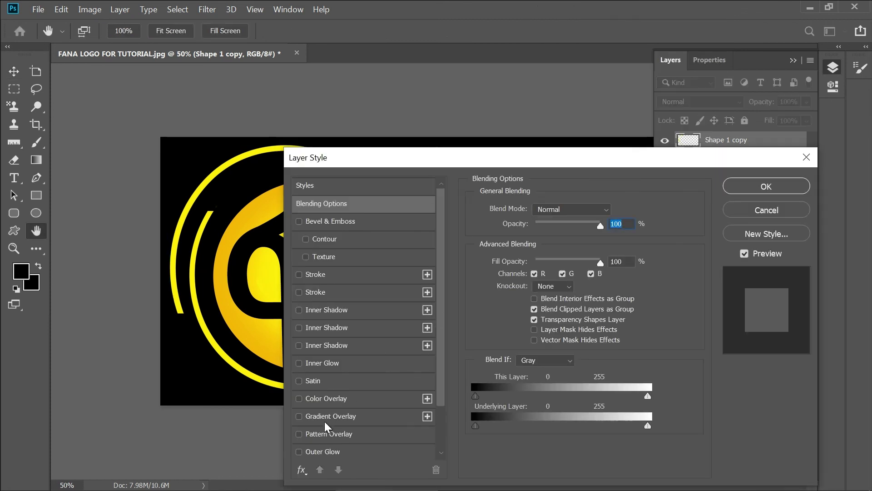
Enable Color Overlay and two Inner Shadows, making the first inner shadow white at 0 opacity.
{"action": "scroll", "coordinate": [317, 414], "scroll_direction": "down", "scroll_amount": 3}
{"action": "left_click", "coordinate": [342, 344]}
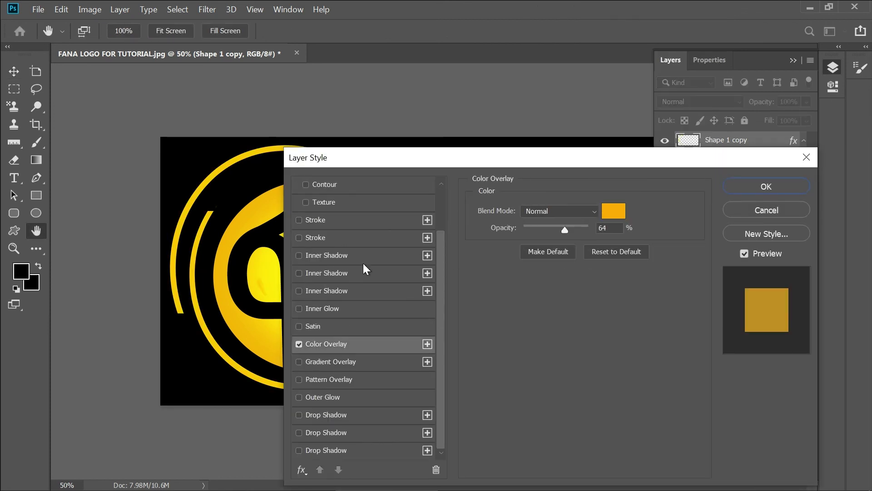
{"action": "left_click", "coordinate": [326, 271]}
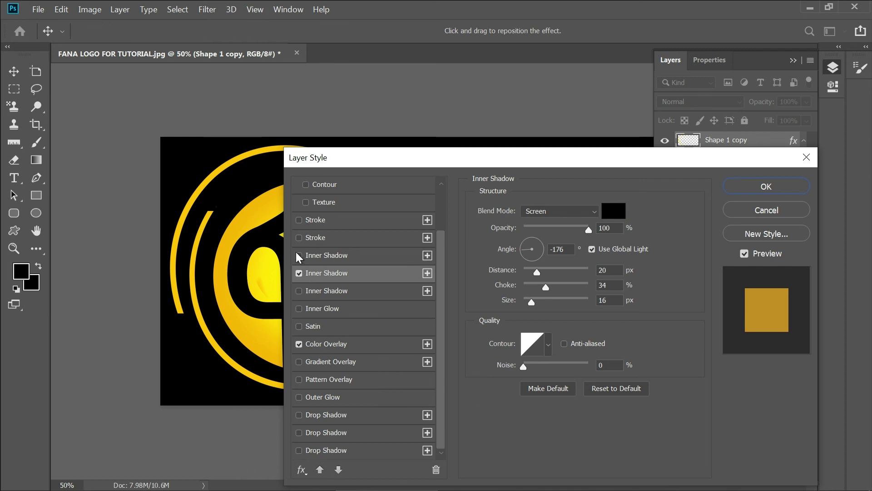
{"action": "left_click", "coordinate": [298, 255]}
{"action": "left_click", "coordinate": [334, 255]}
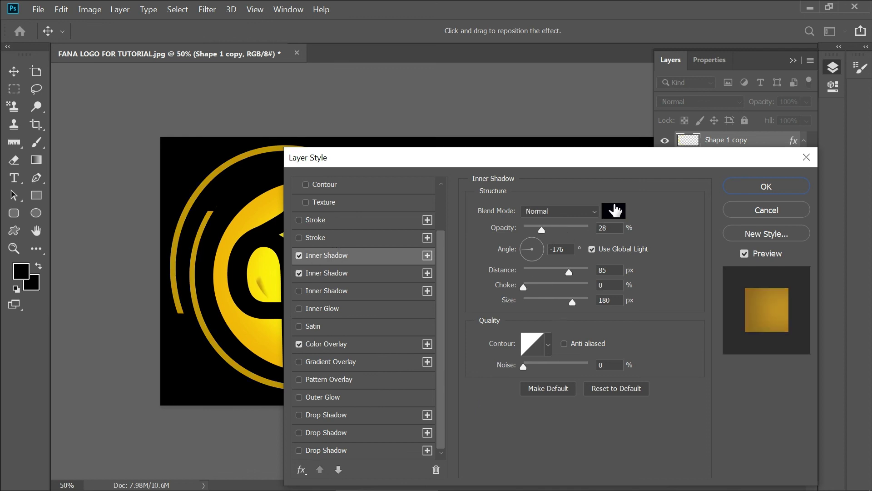
{"action": "left_click", "coordinate": [615, 211]}
{"action": "left_click", "coordinate": [186, 132]}
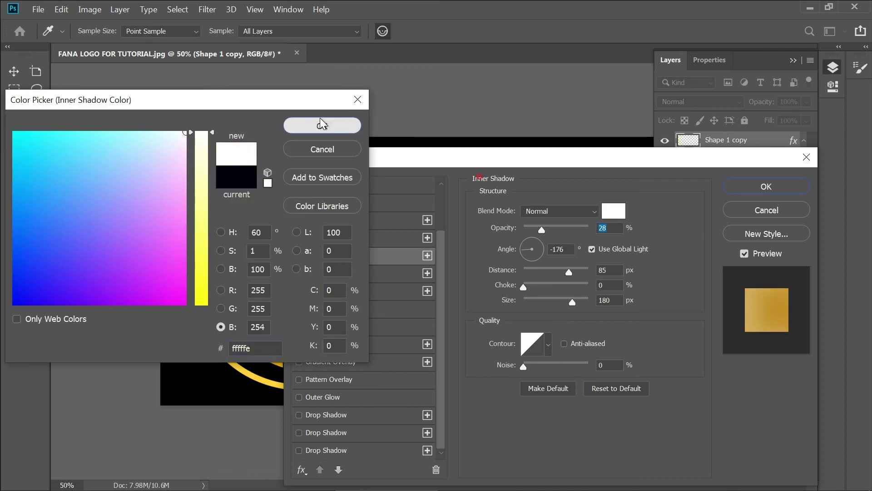
{"action": "left_click", "coordinate": [321, 124]}
{"action": "mouse_move", "coordinate": [541, 232]}
{"action": "left_mouse_down"}
{"action": "mouse_move", "coordinate": [615, 221]}
{"action": "mouse_move", "coordinate": [485, 215]}
{"action": "left_mouse_up"}
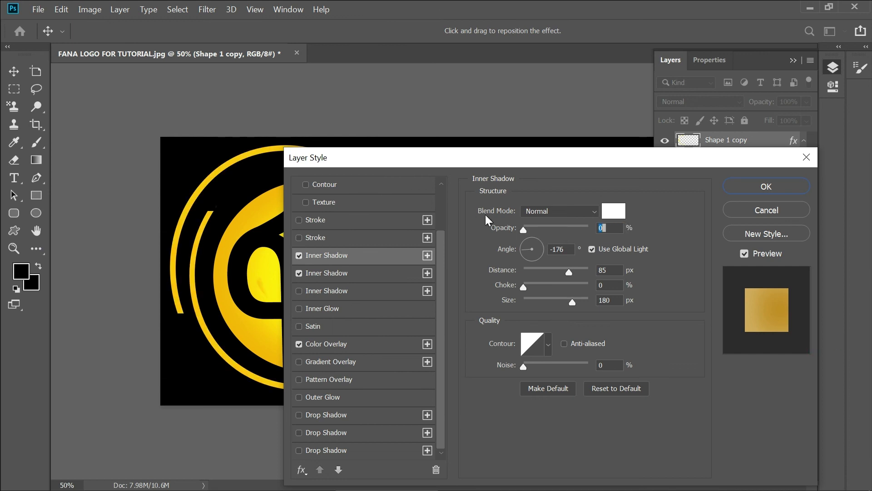
Add a third Inner Shadow in dark blue (from 0000ff) and apply the layer style.
{"action": "left_click", "coordinate": [337, 286]}
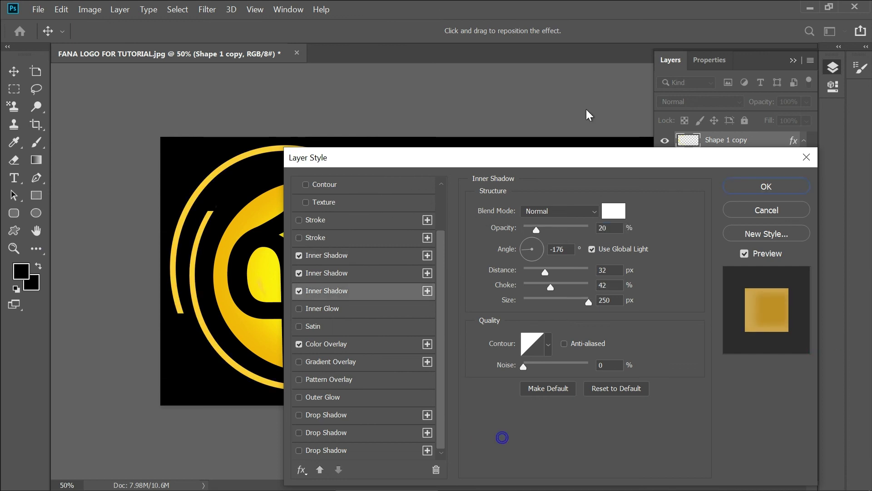
{"action": "left_click", "coordinate": [610, 217]}
{"action": "type", "text": "0000ff"}
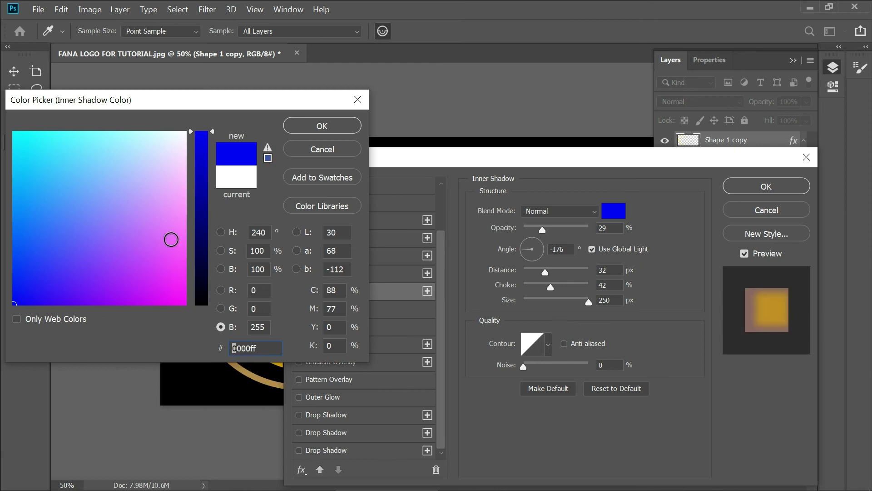
{"action": "left_click_drag", "start_coordinate": [202, 132], "coordinate": [205, 369]}
{"action": "left_click", "coordinate": [322, 126]}
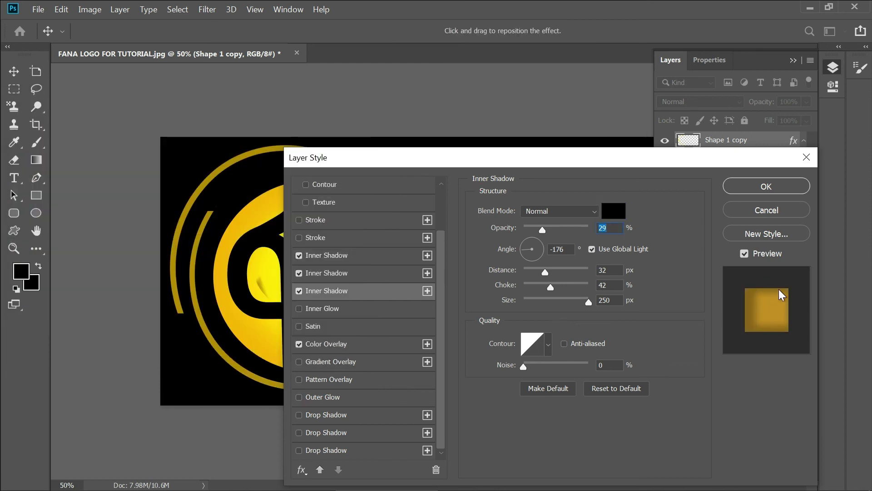
{"action": "left_click", "coordinate": [766, 186]}
{"action": "left_click", "coordinate": [21, 166]}
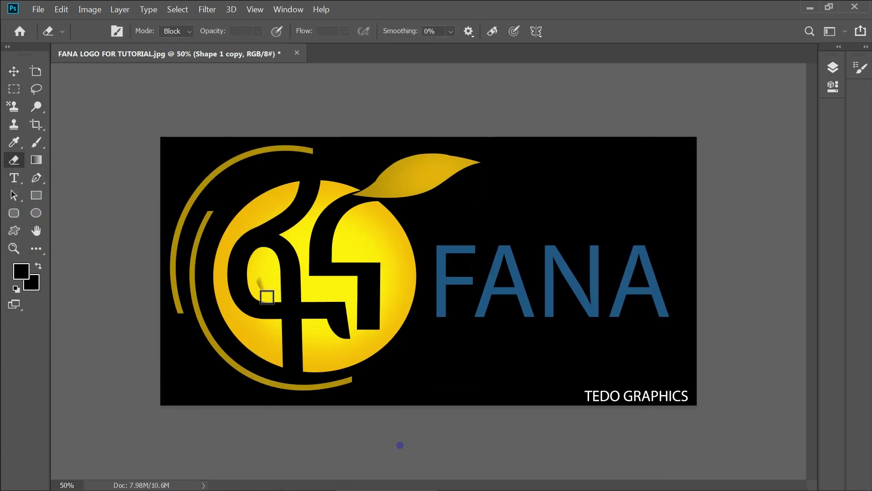
Dock the Layers panel and Merge Visible layers into a single Background layer.
{"action": "left_click", "coordinate": [13, 71]}
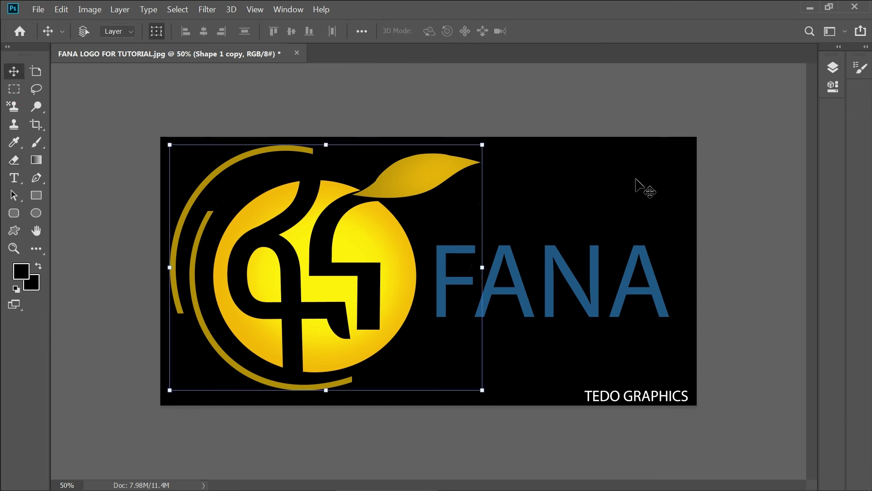
{"action": "left_click_drag", "start_coordinate": [825, 127], "coordinate": [846, 146]}
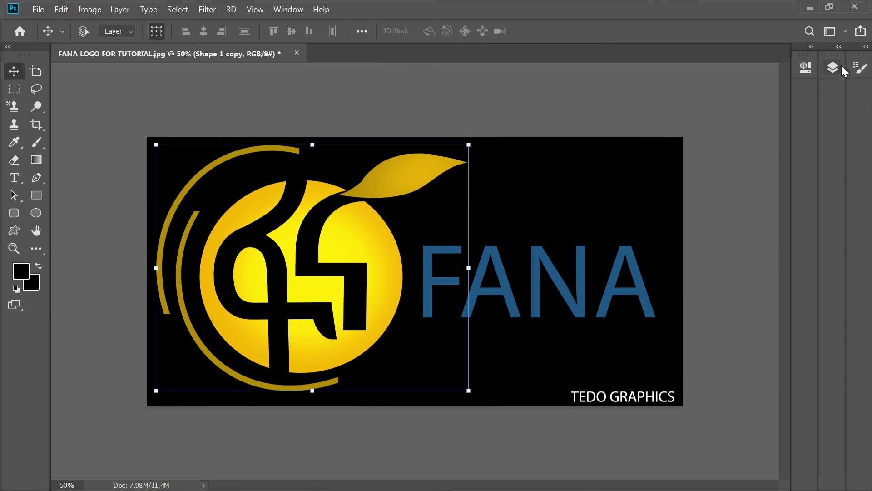
{"action": "left_click", "coordinate": [836, 67]}
{"action": "left_click", "coordinate": [740, 267]}
{"action": "right_click", "coordinate": [718, 226]}
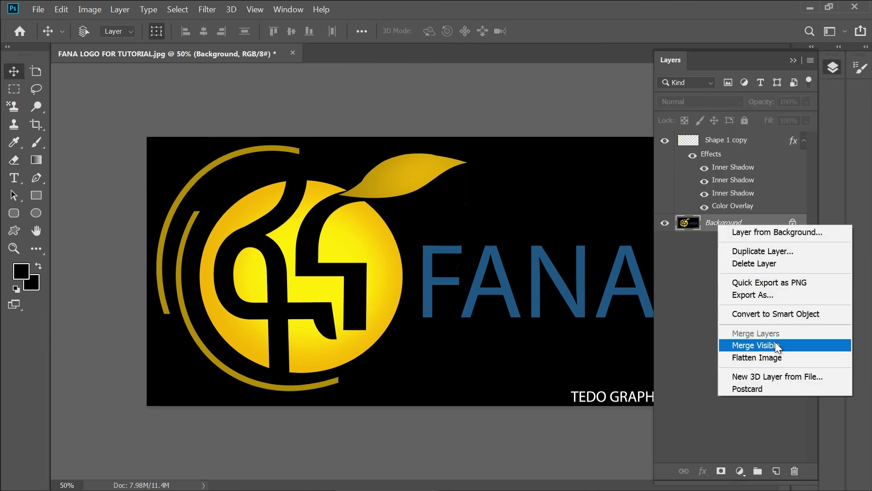
{"action": "left_click", "coordinate": [747, 347]}
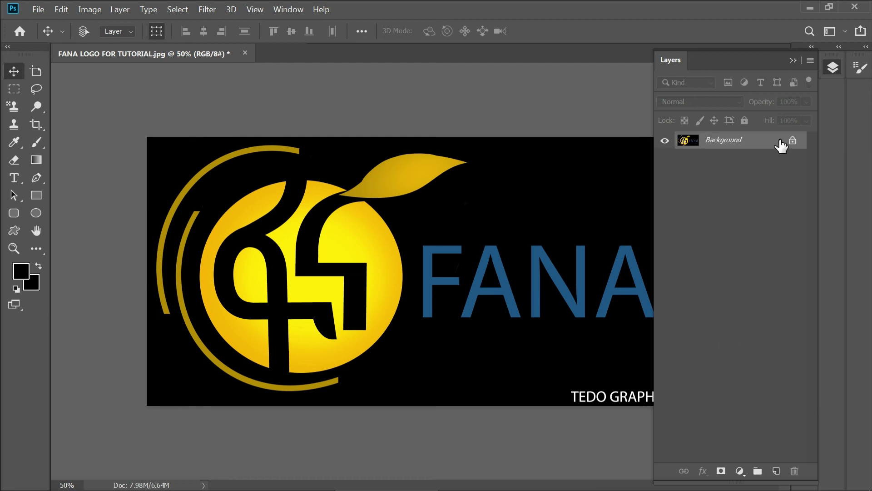
Collapse the Layers panel and start Save As for the flattened logo.
{"action": "left_click", "coordinate": [793, 61]}
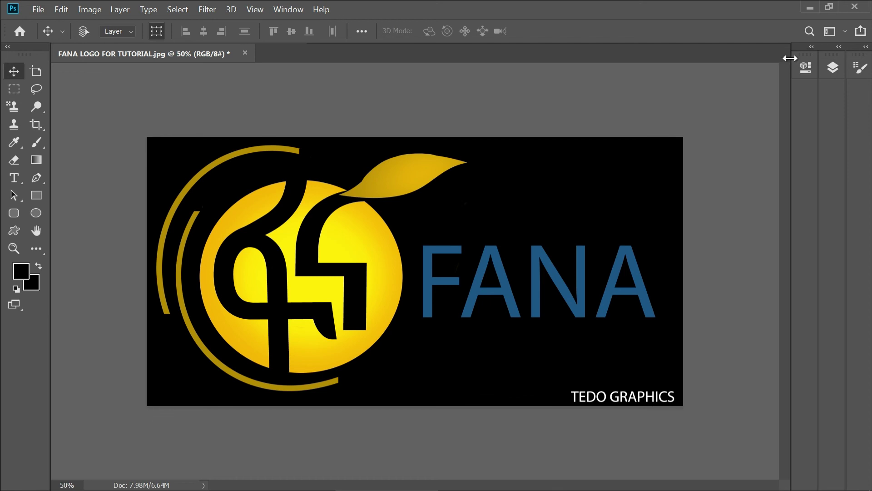
{"action": "scroll", "coordinate": [498, 245], "scroll_direction": "up", "scroll_amount": 2}
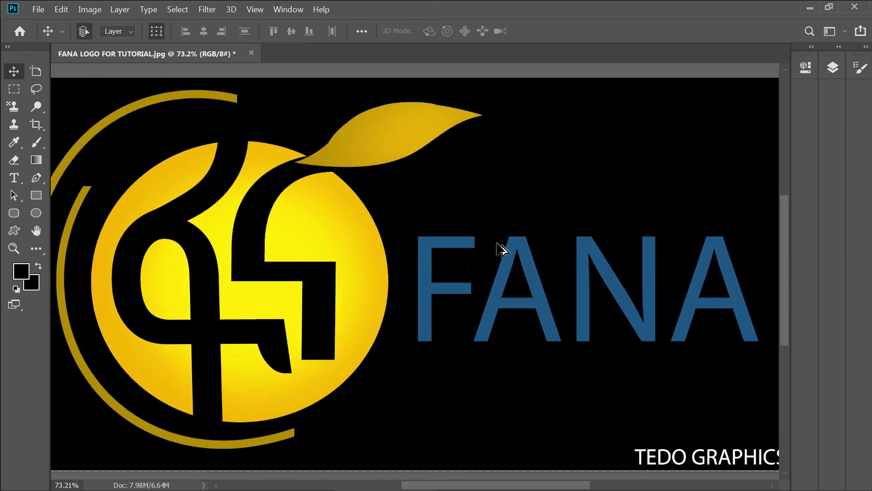
{"action": "scroll", "coordinate": [502, 247], "scroll_direction": "down", "scroll_amount": 1}
{"action": "scroll", "coordinate": [502, 247], "scroll_direction": "down", "scroll_amount": 1}
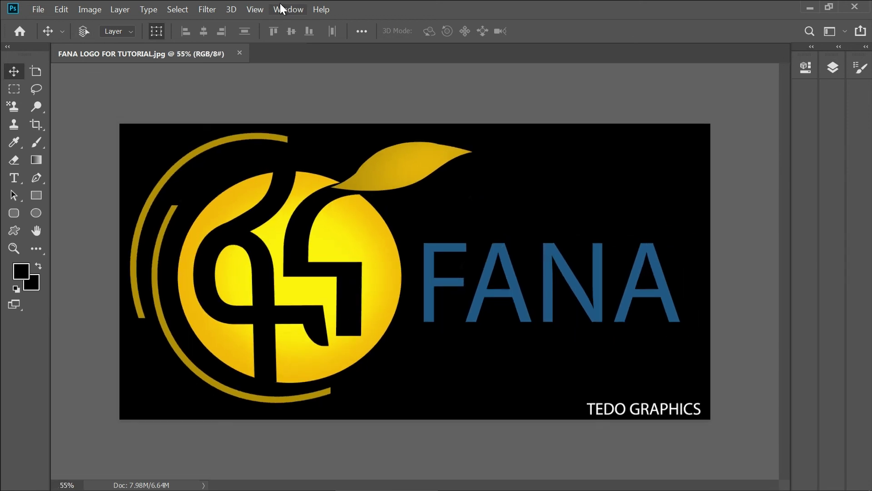
{"action": "key", "text": "ctrl+shift+s"}
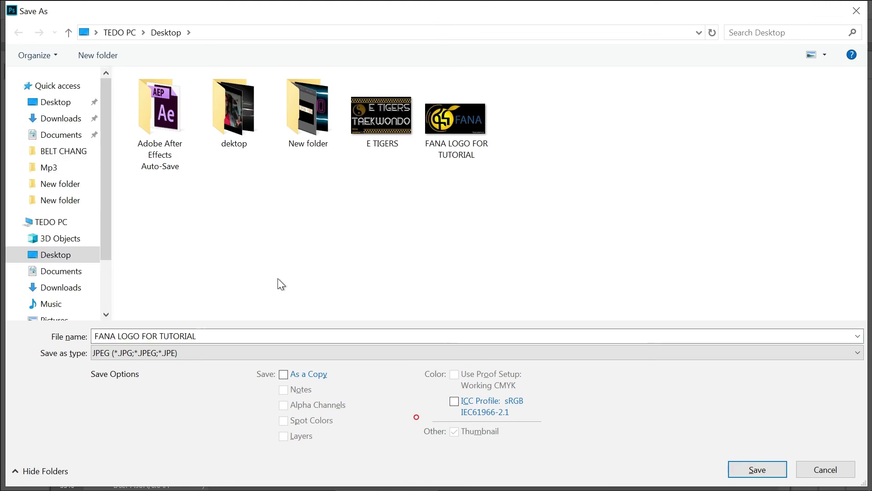
Save the logo to the Desktop as JPEG 'FANA LOGO FOR TUTORIAL'.
{"action": "left_click", "coordinate": [762, 467]}
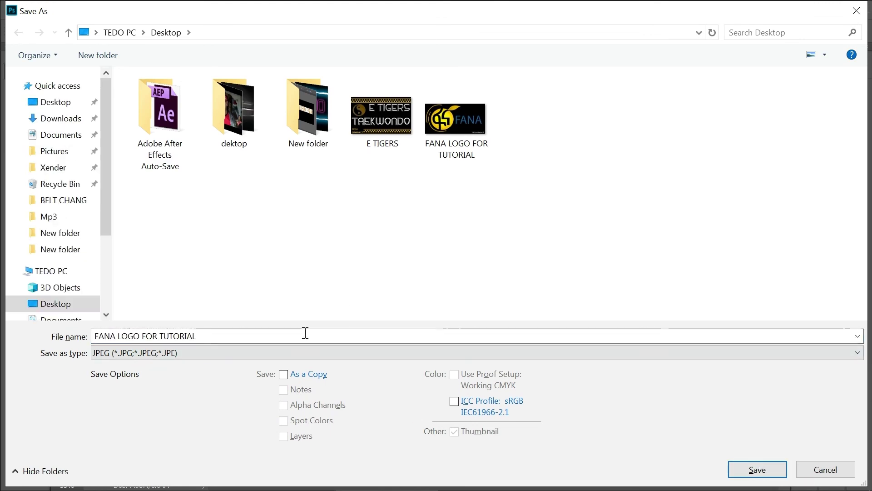